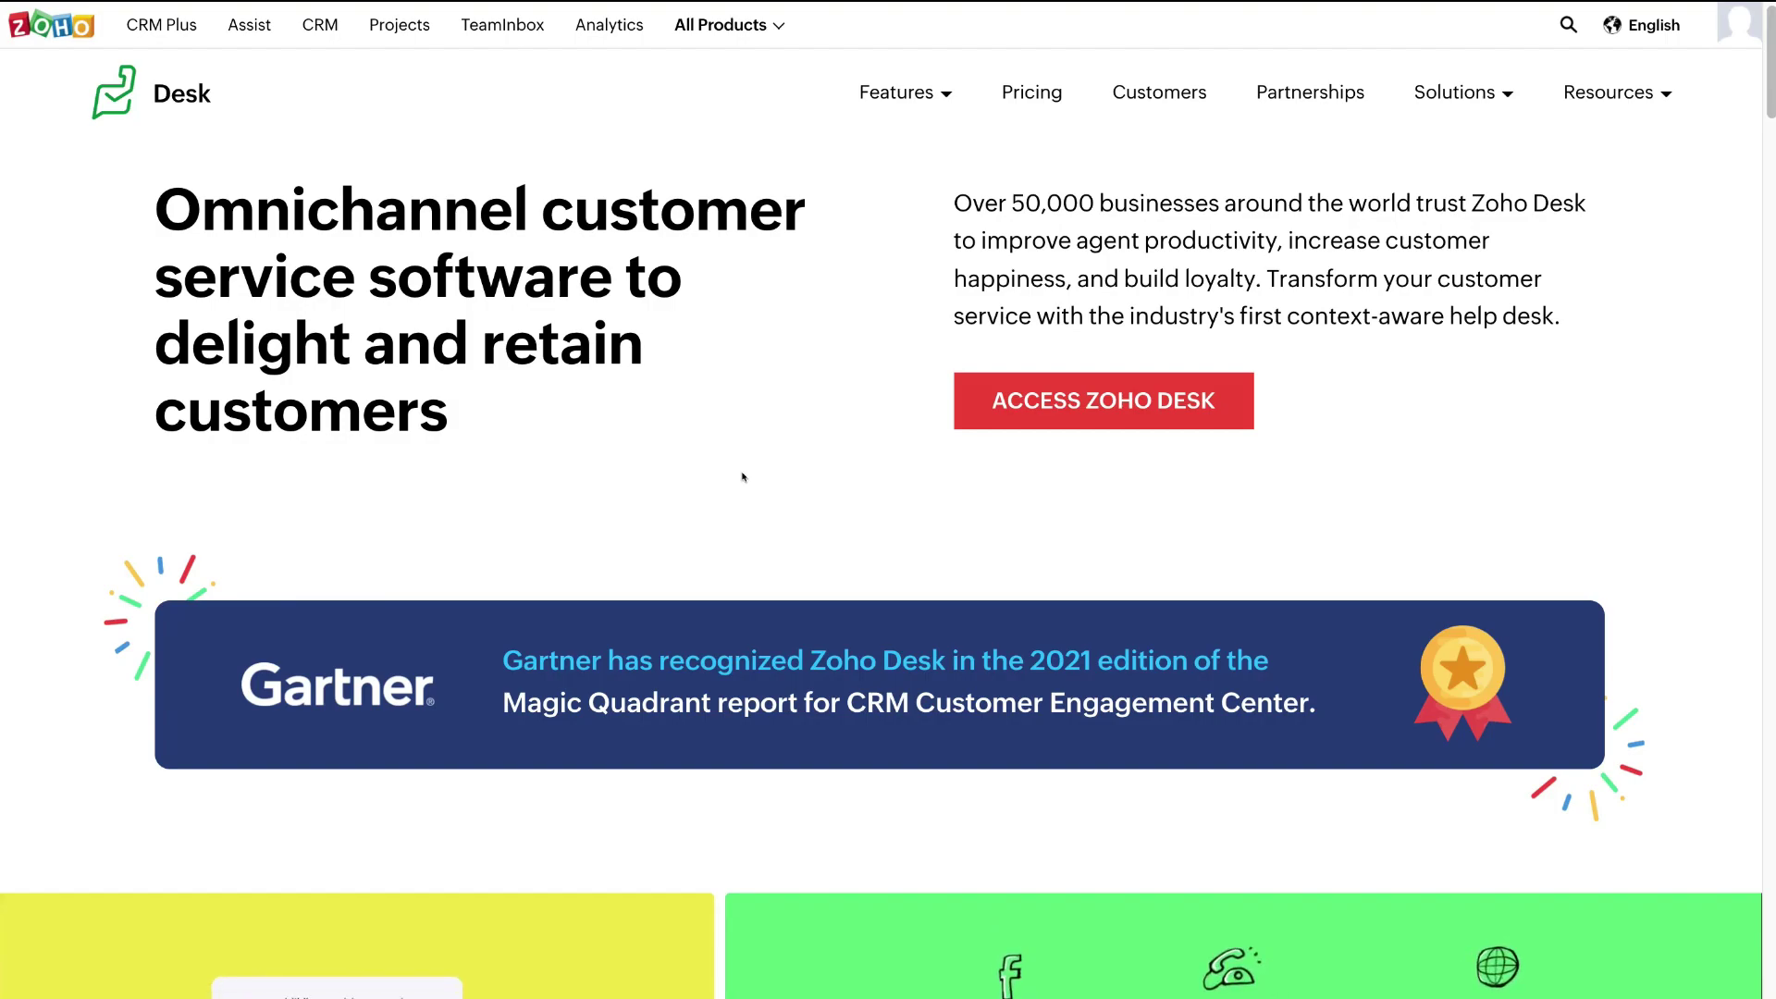
- Choose the Free plan from the Zoho Desk pricing and submit the sign-up form for company Syndeo Media with portal syndeomedia
click(1034, 102)
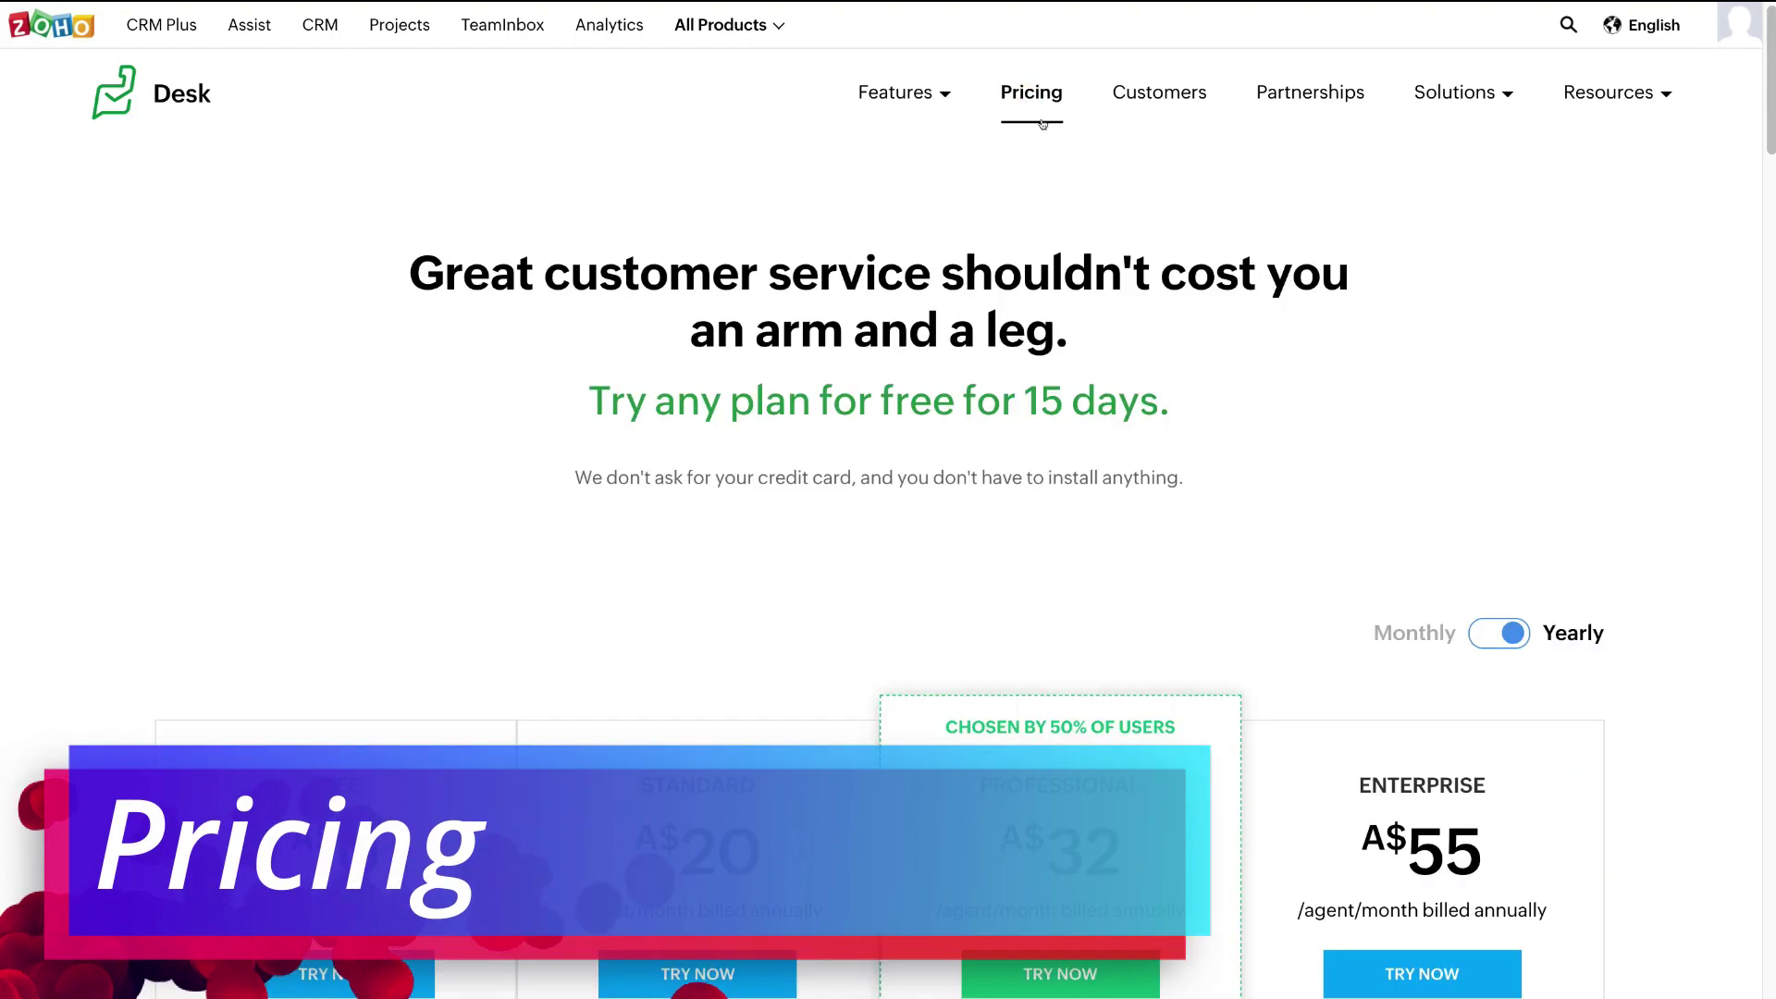
scroll(740, 546, down, 4)
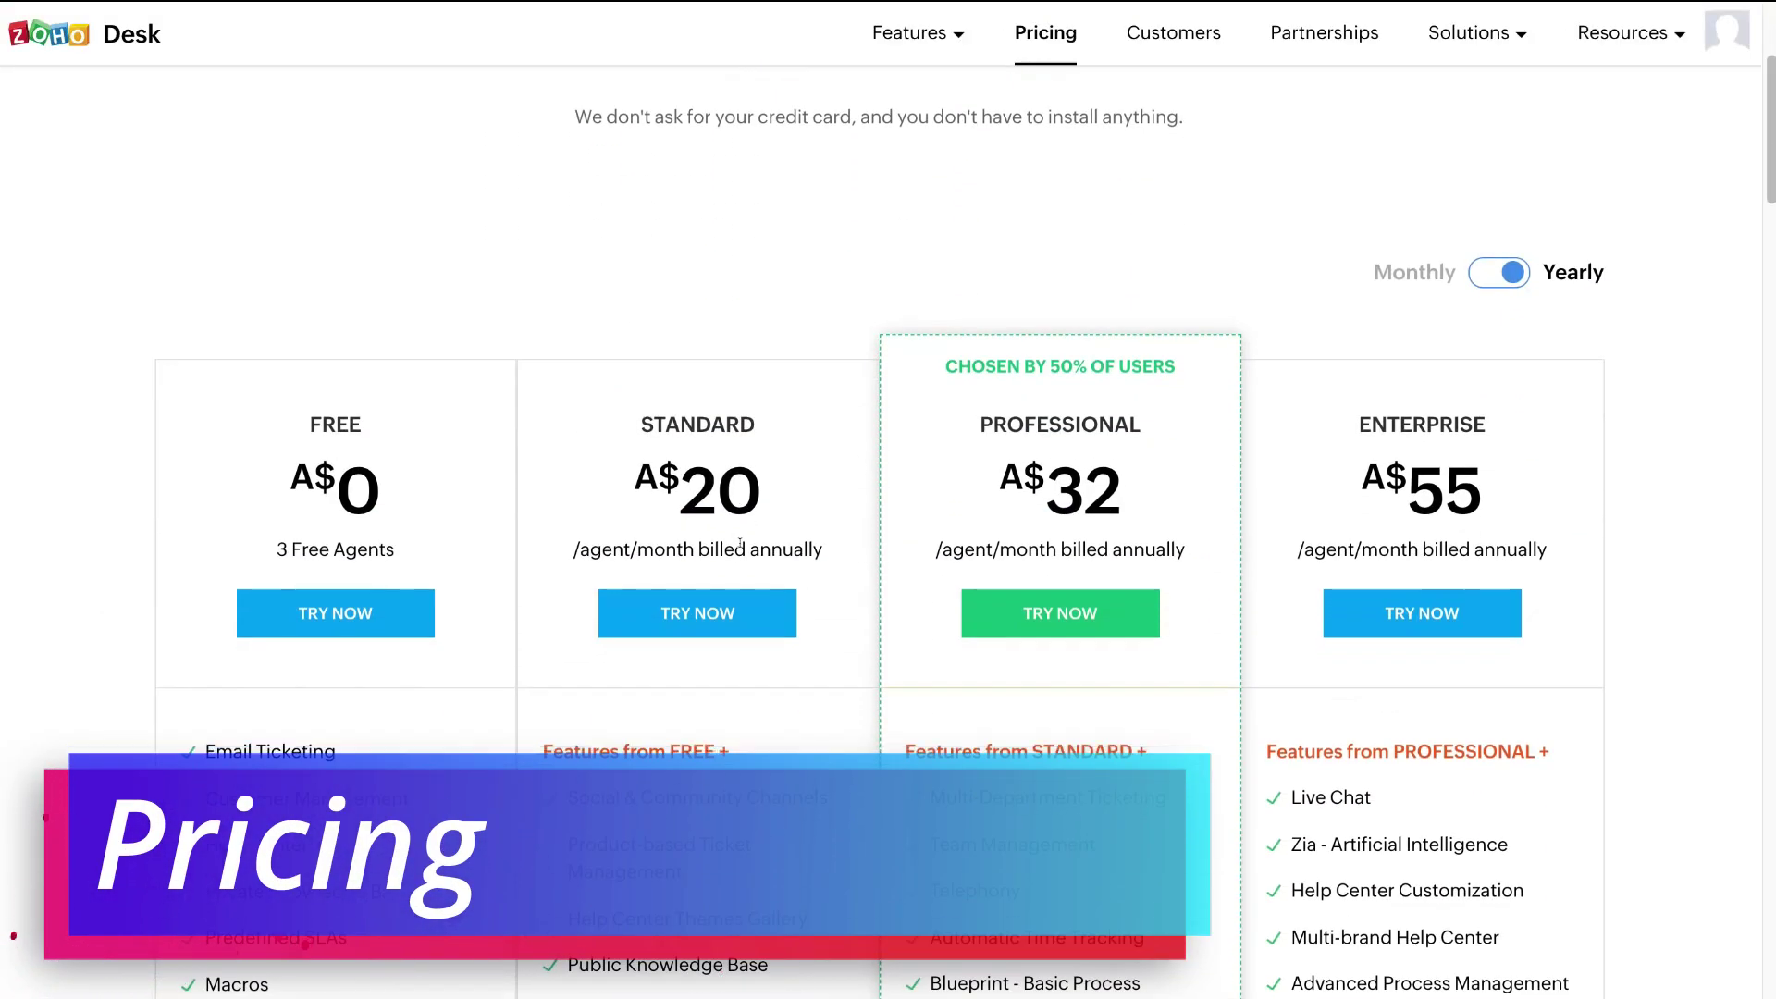
scroll(740, 544, down, 3)
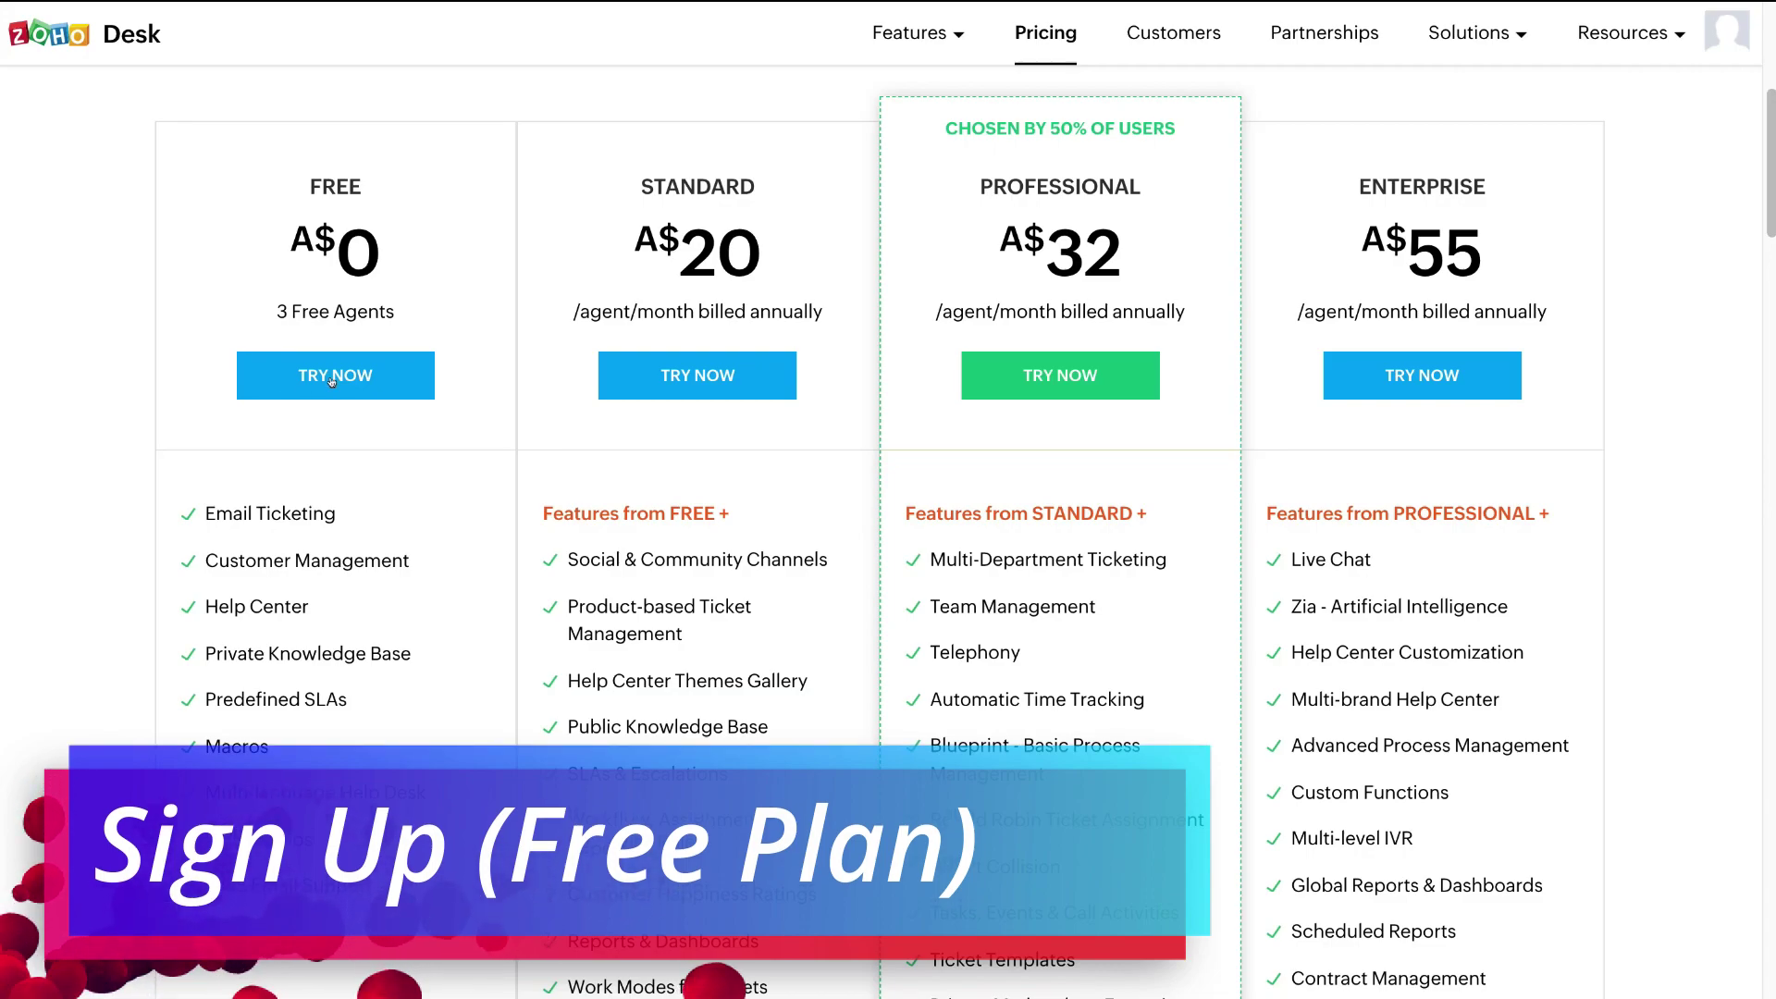
click(331, 377)
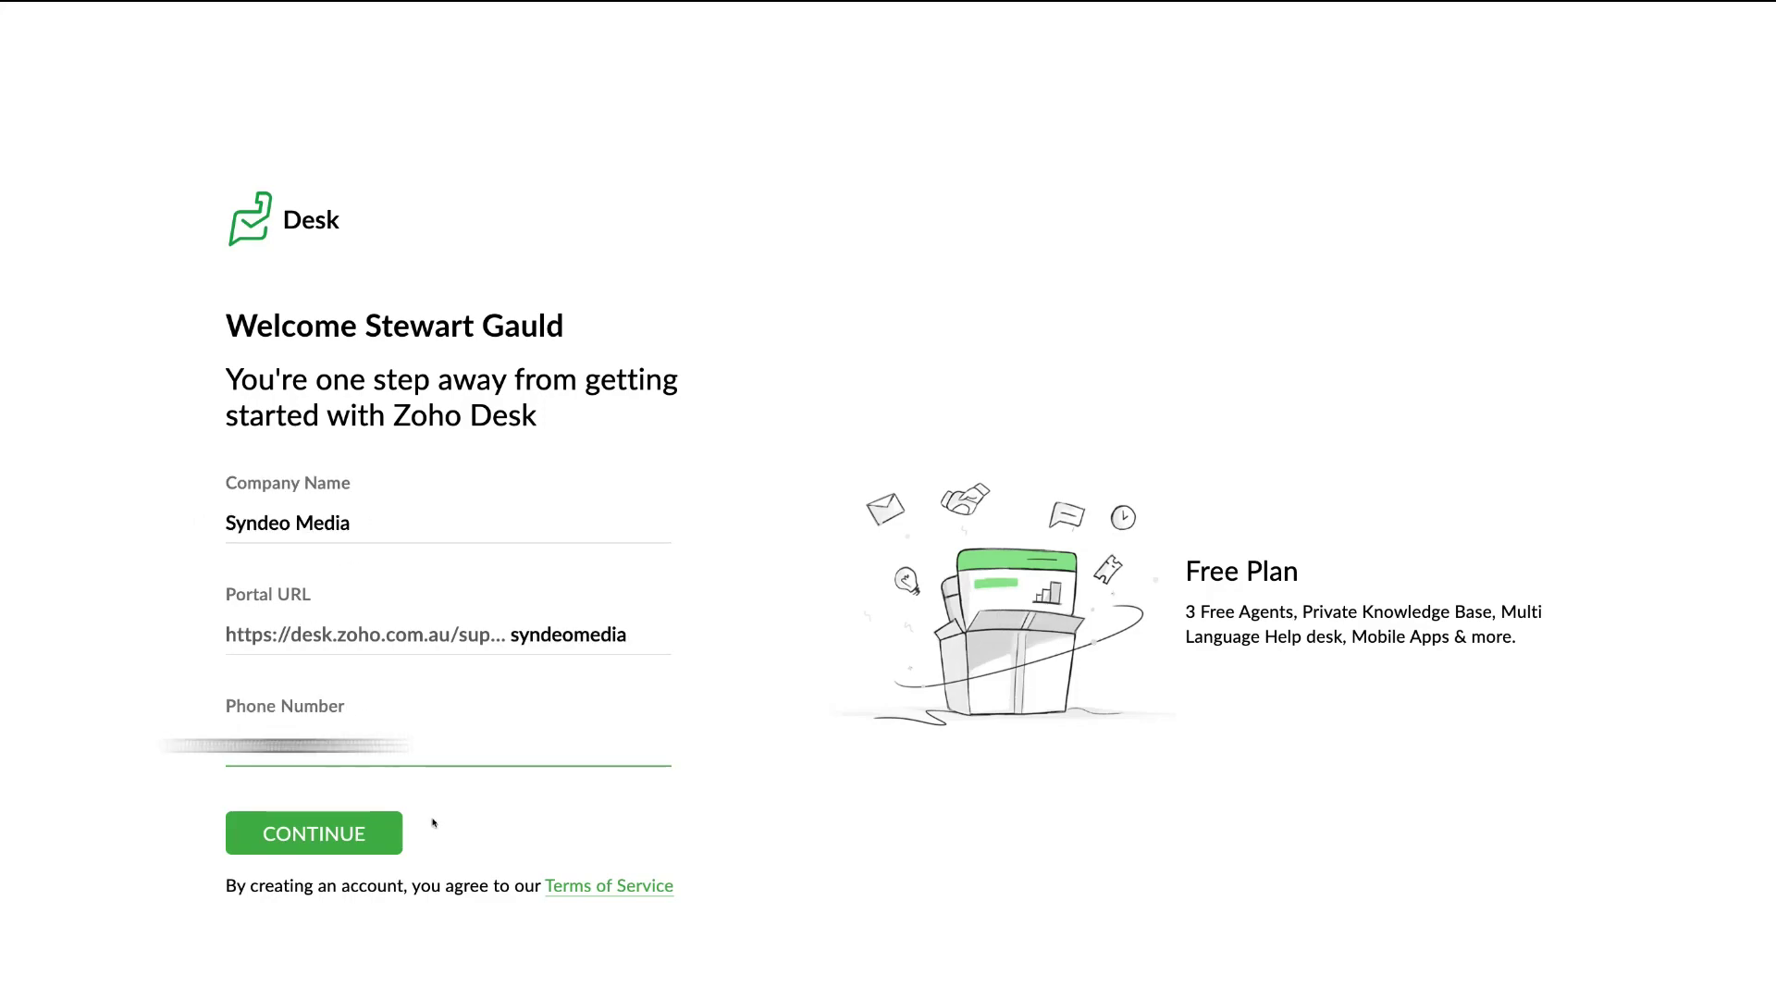
click(355, 831)
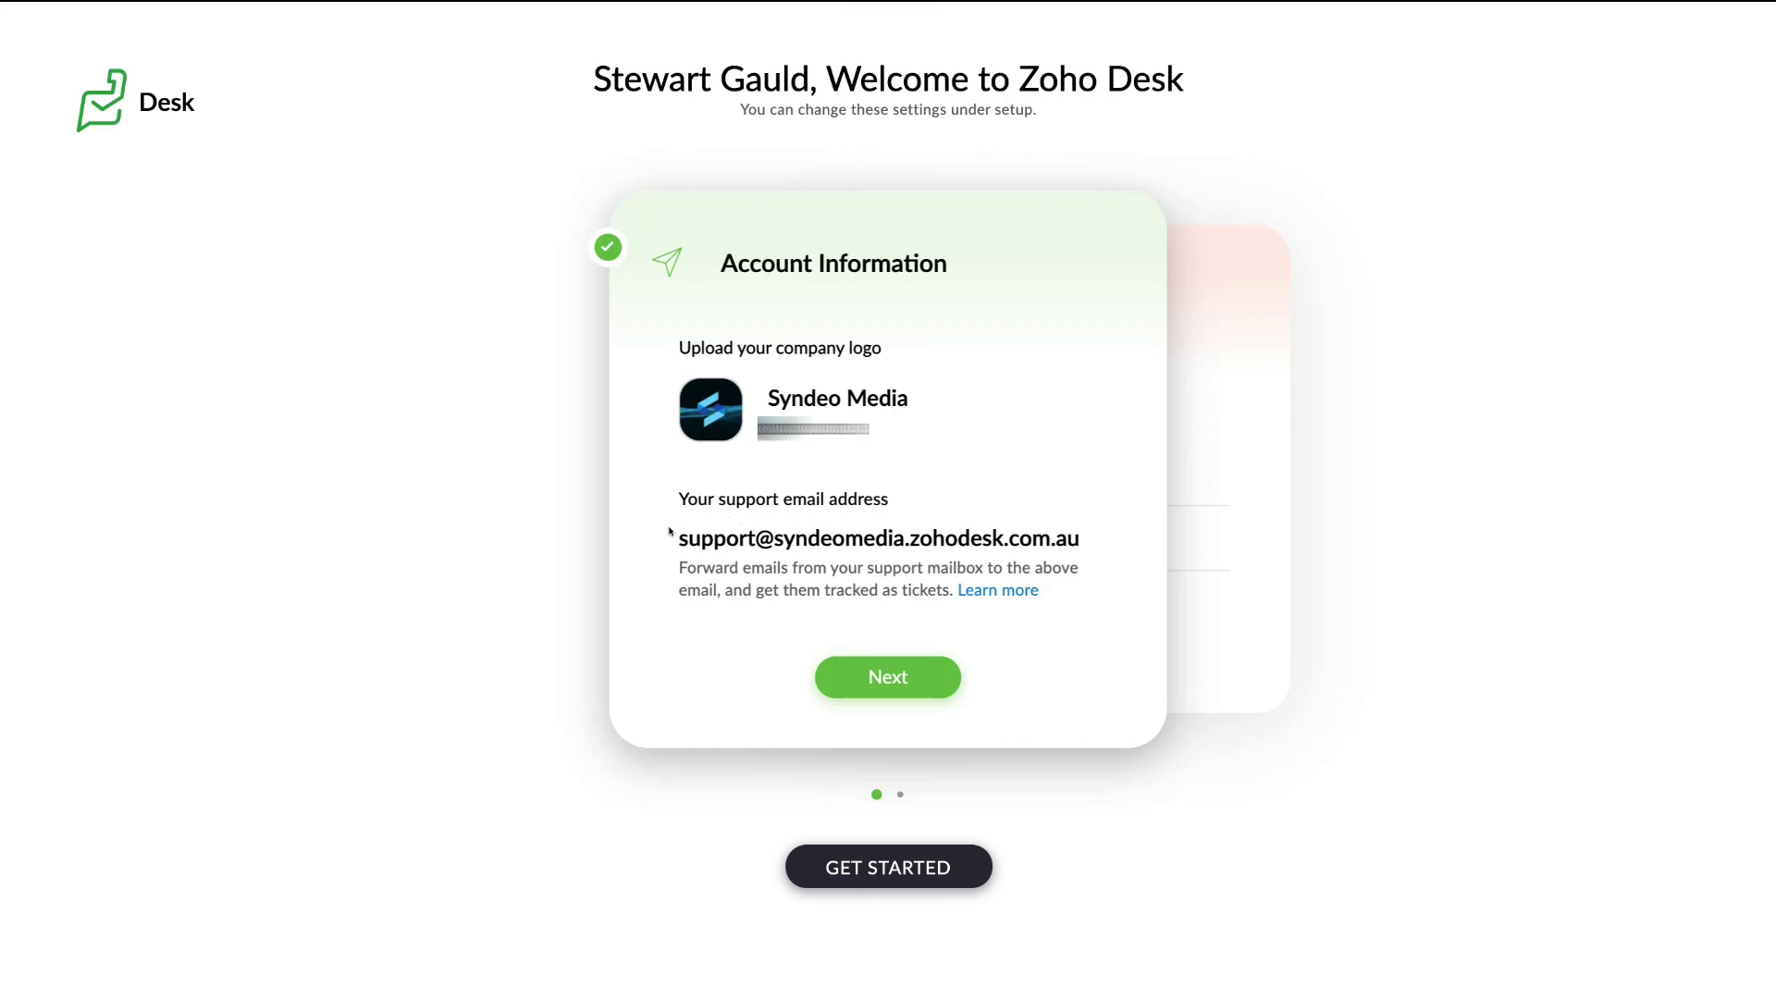
- Review the support email address in the welcome setup, invite an agent by name and email, and finish the setup
drag(667, 538, 1075, 539)
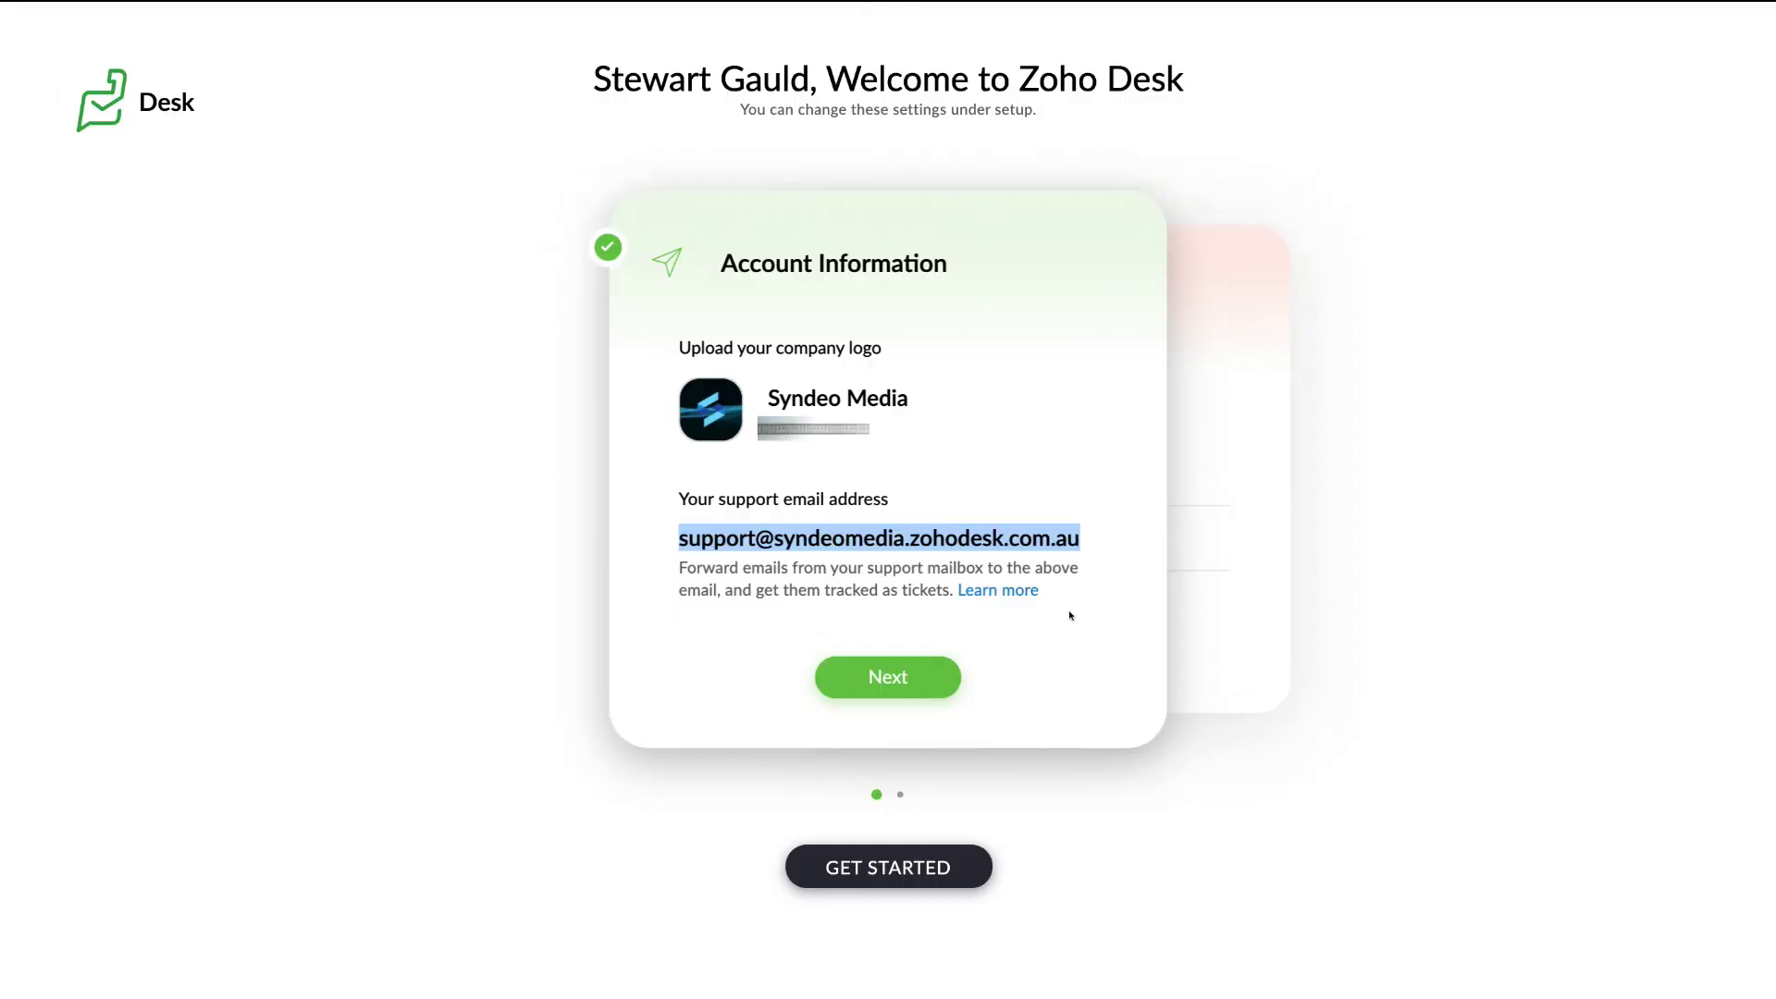
click(919, 673)
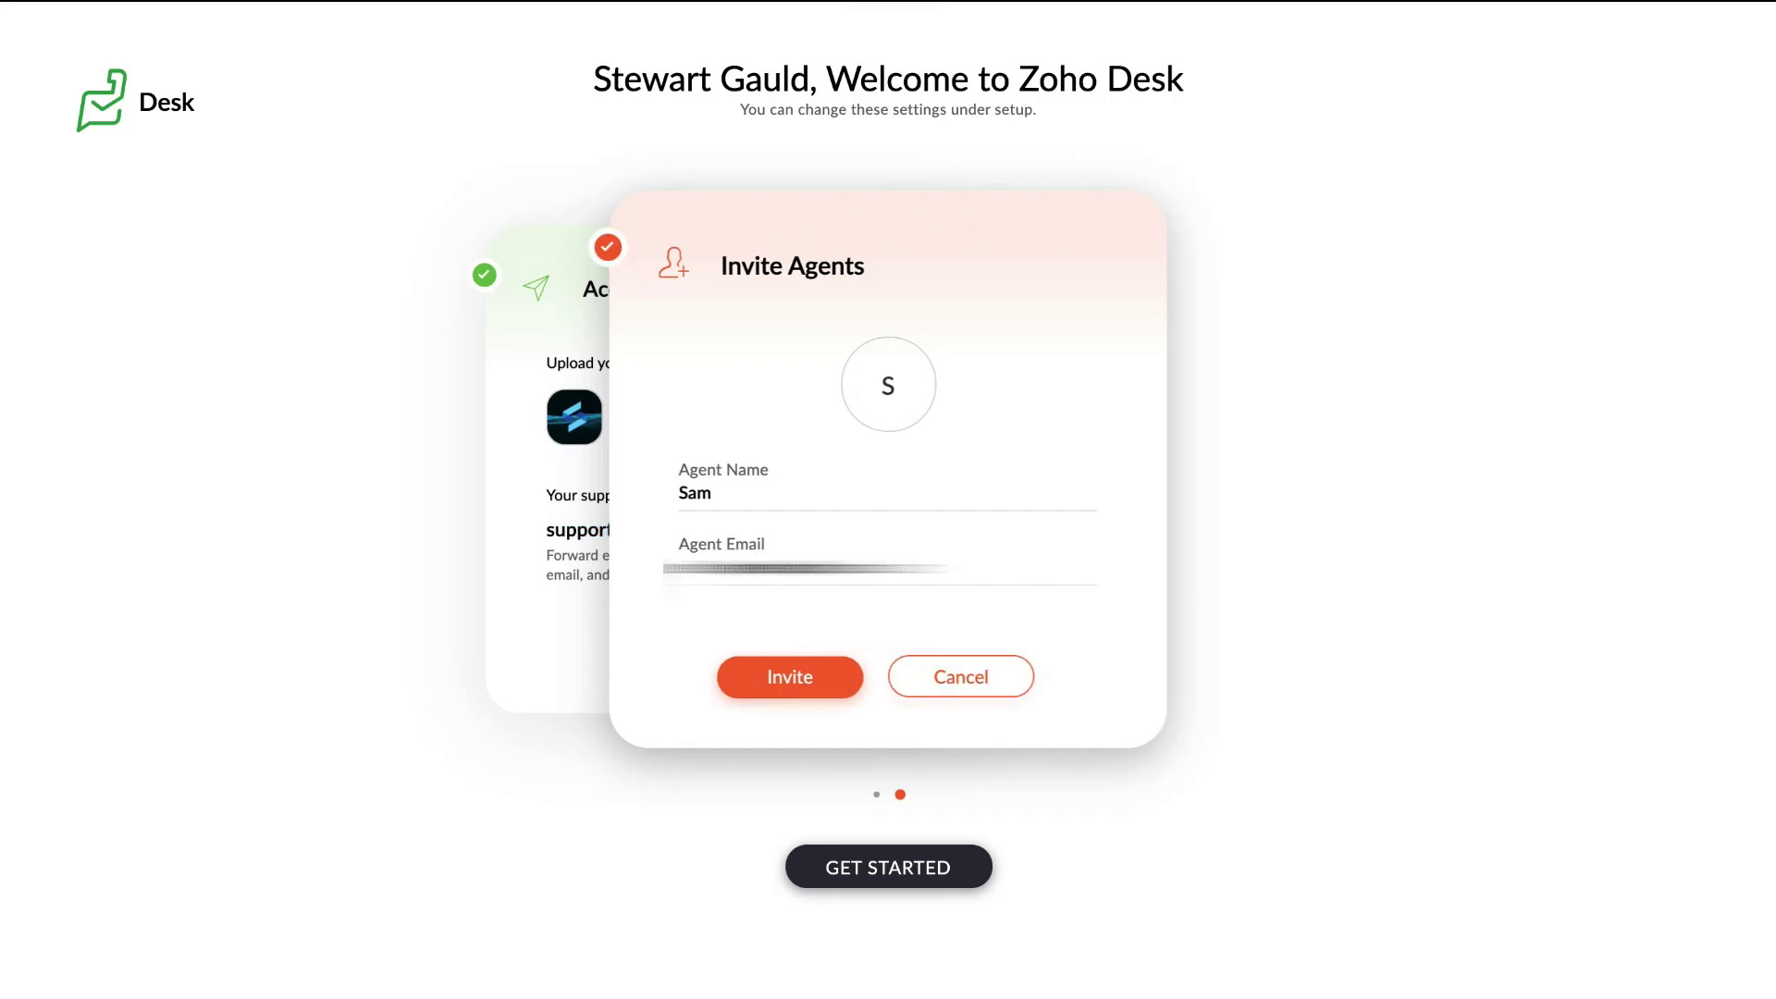
click(722, 673)
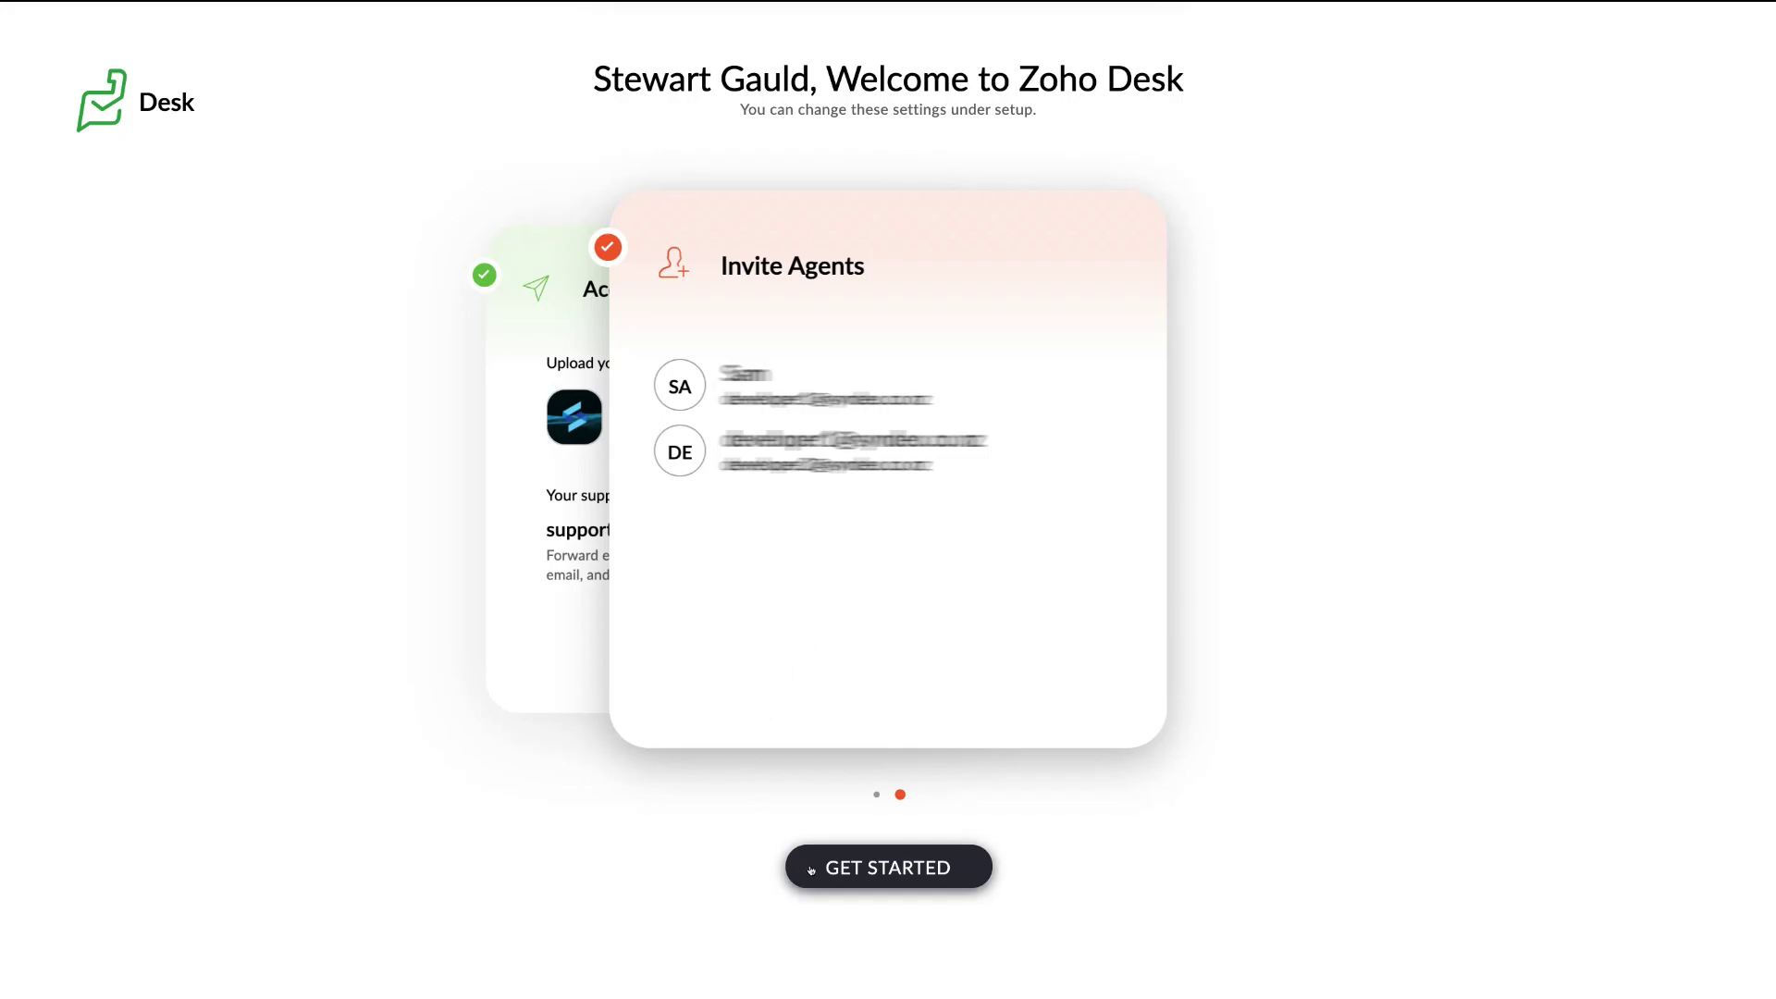
click(912, 868)
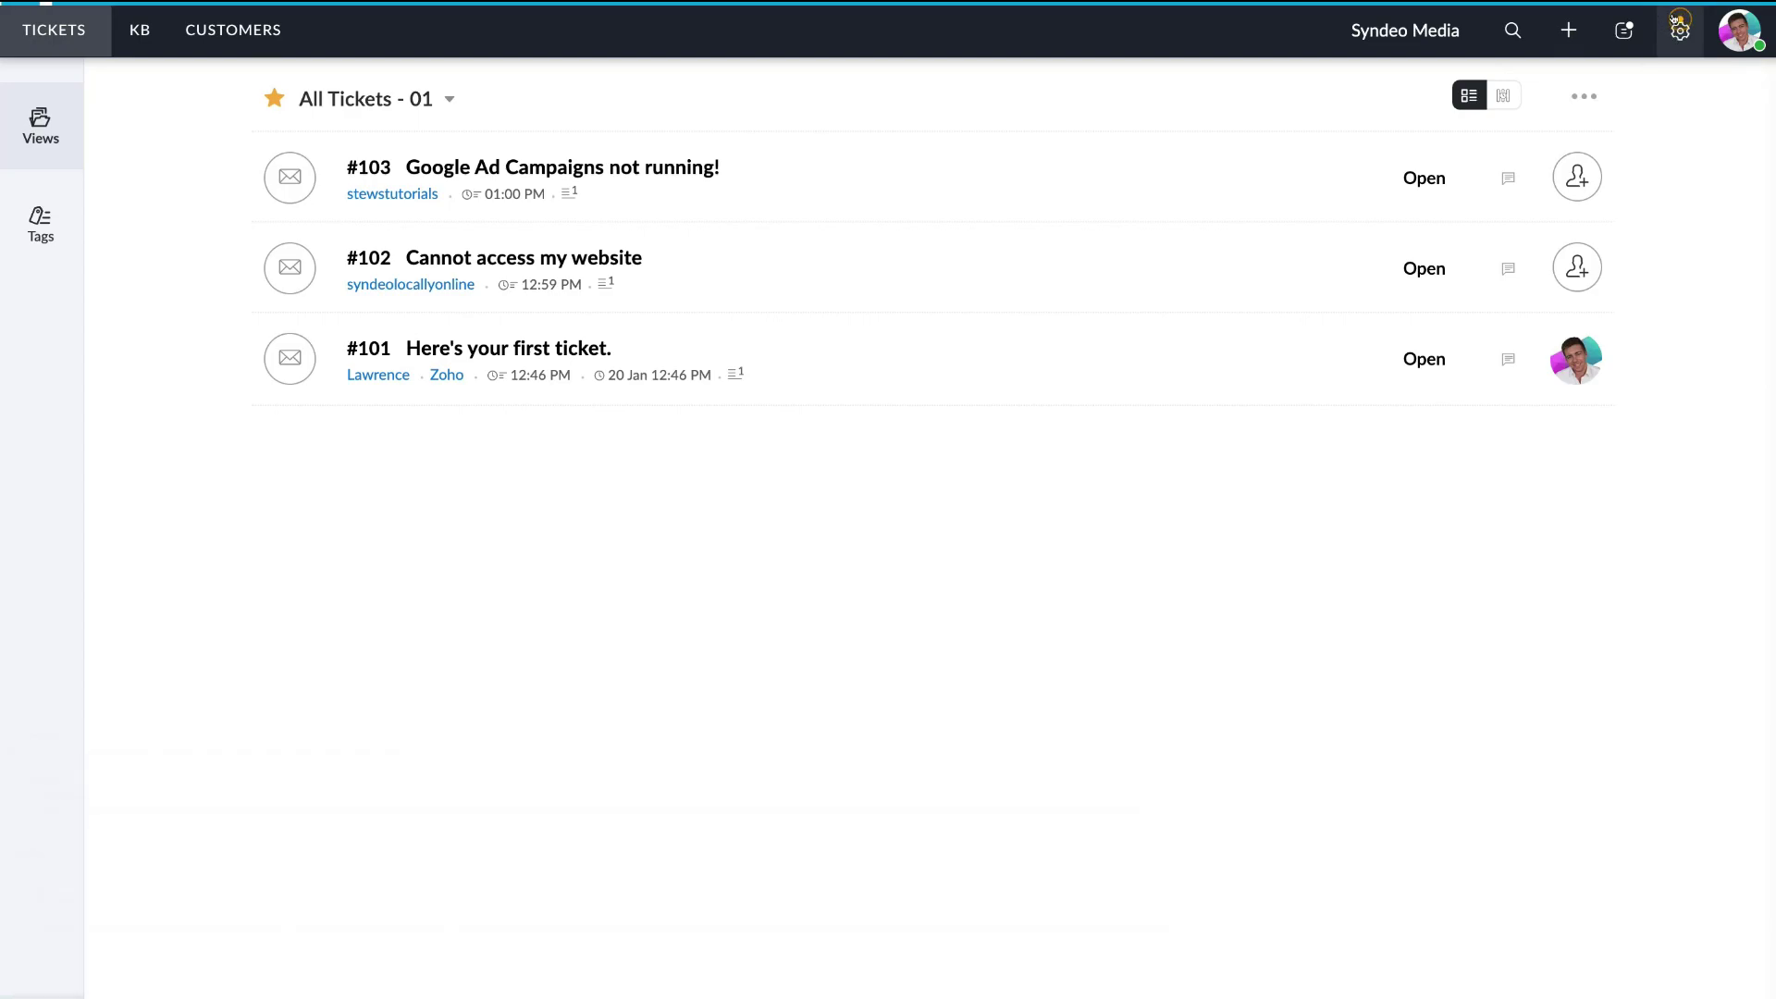
- Examine the support email address settings and the form for a new support address, closing the form without saving
click(1678, 27)
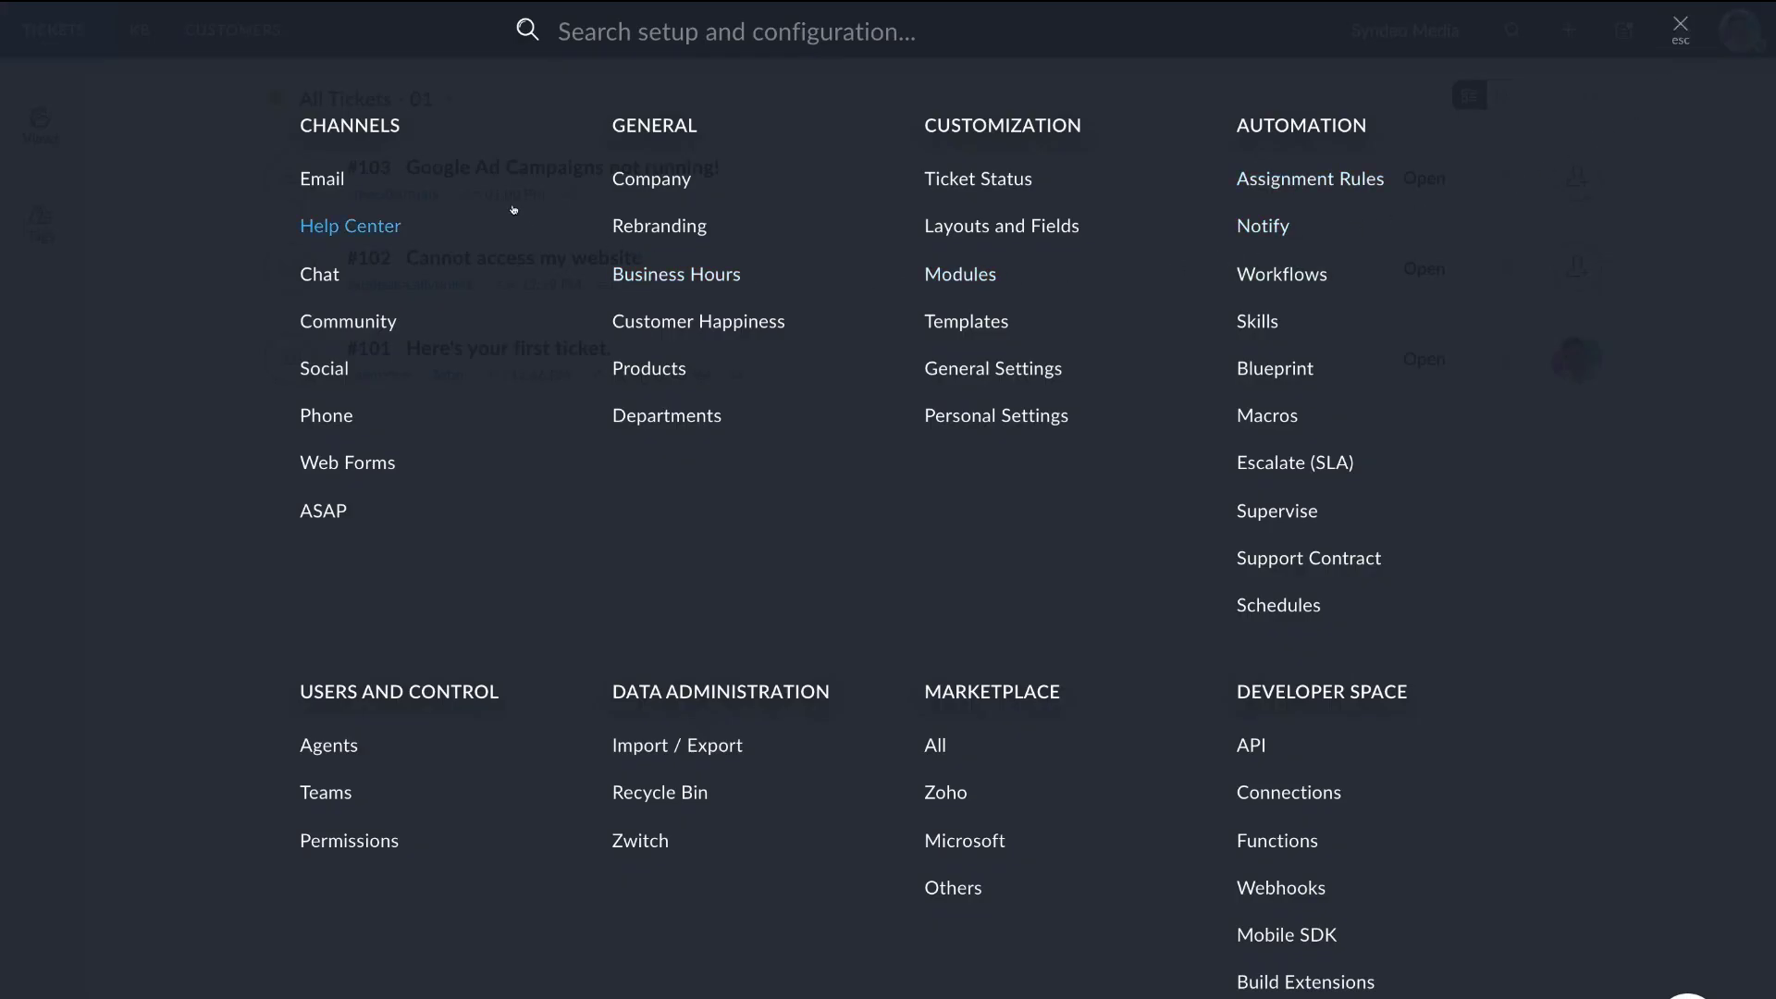
click(352, 169)
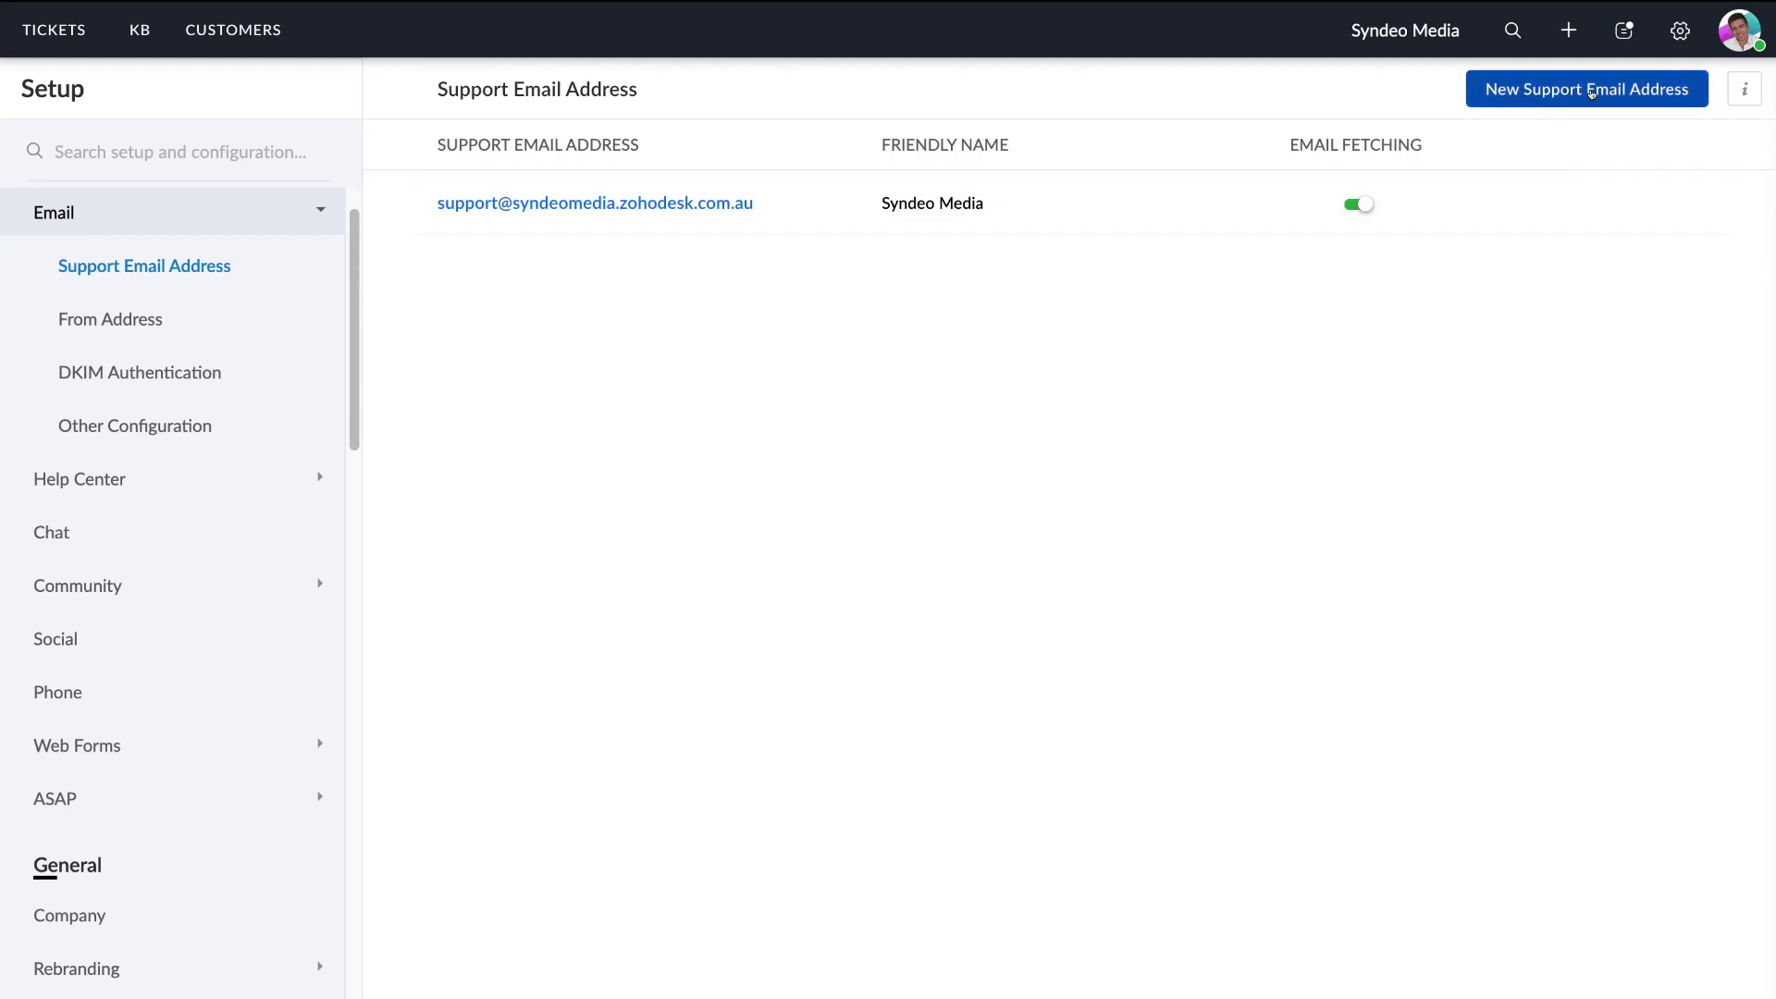
click(1582, 92)
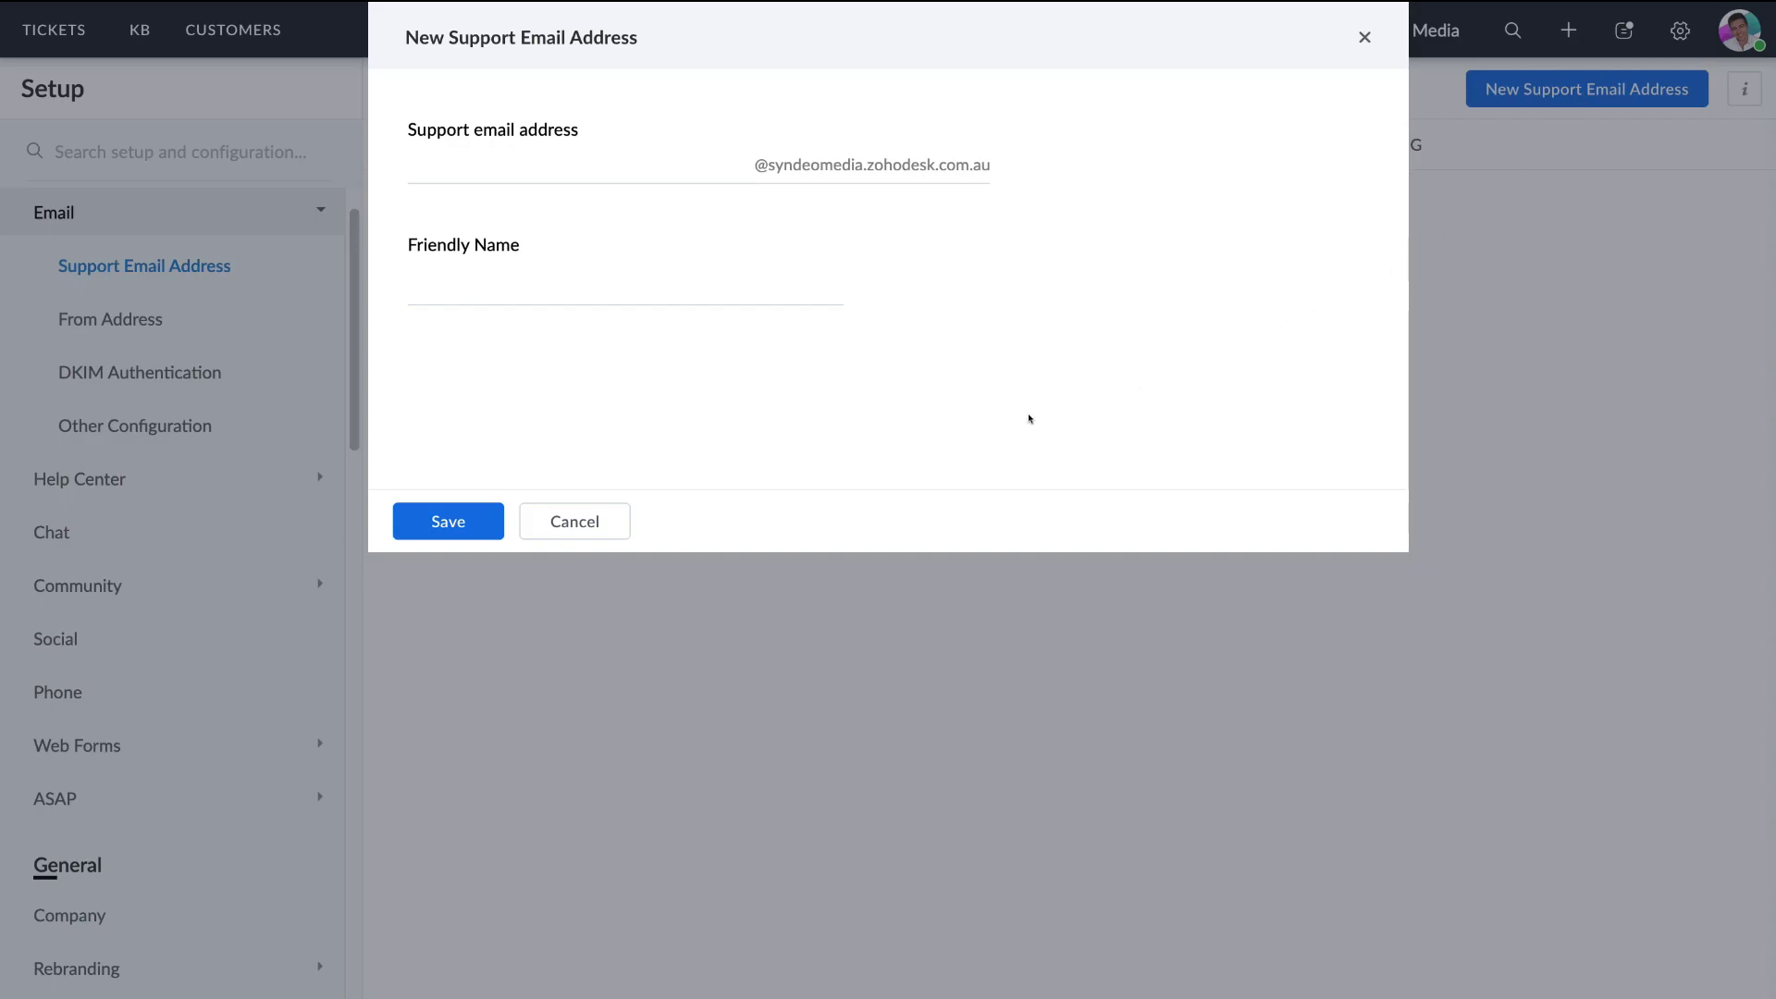
click(617, 521)
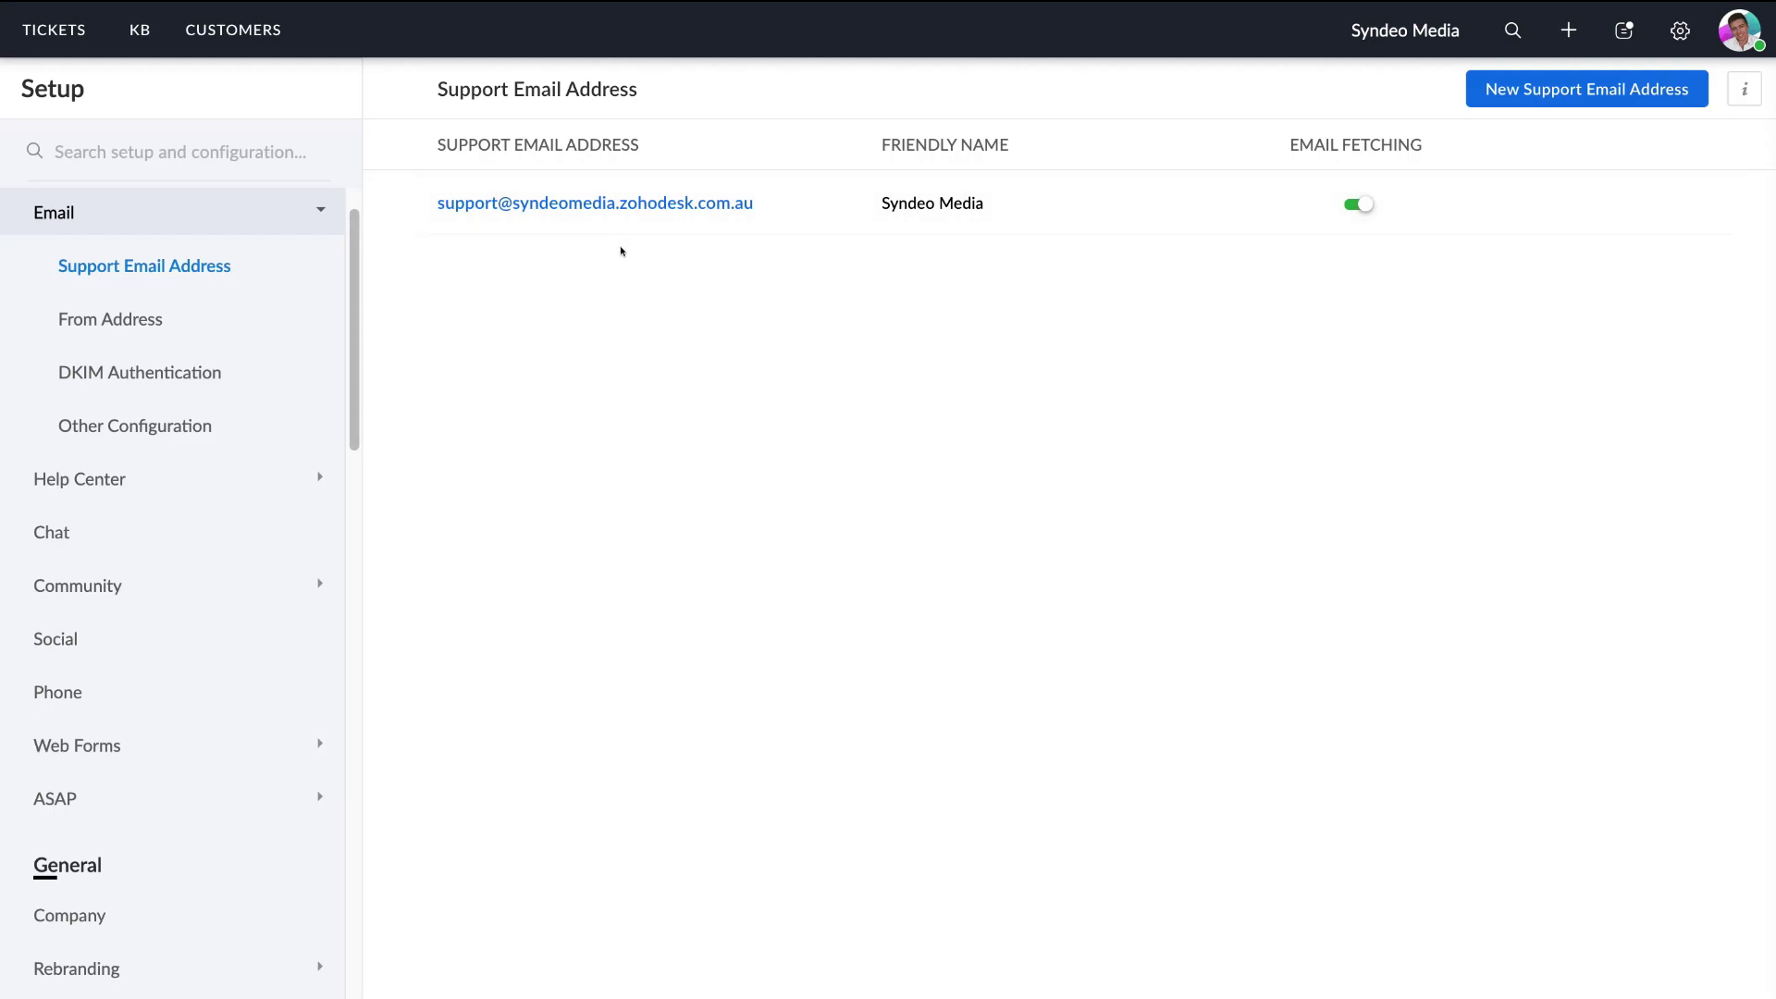
- Assign ticket #103 "Google Ad Campaigns not running!" in the ticket list to the available agent
click(55, 31)
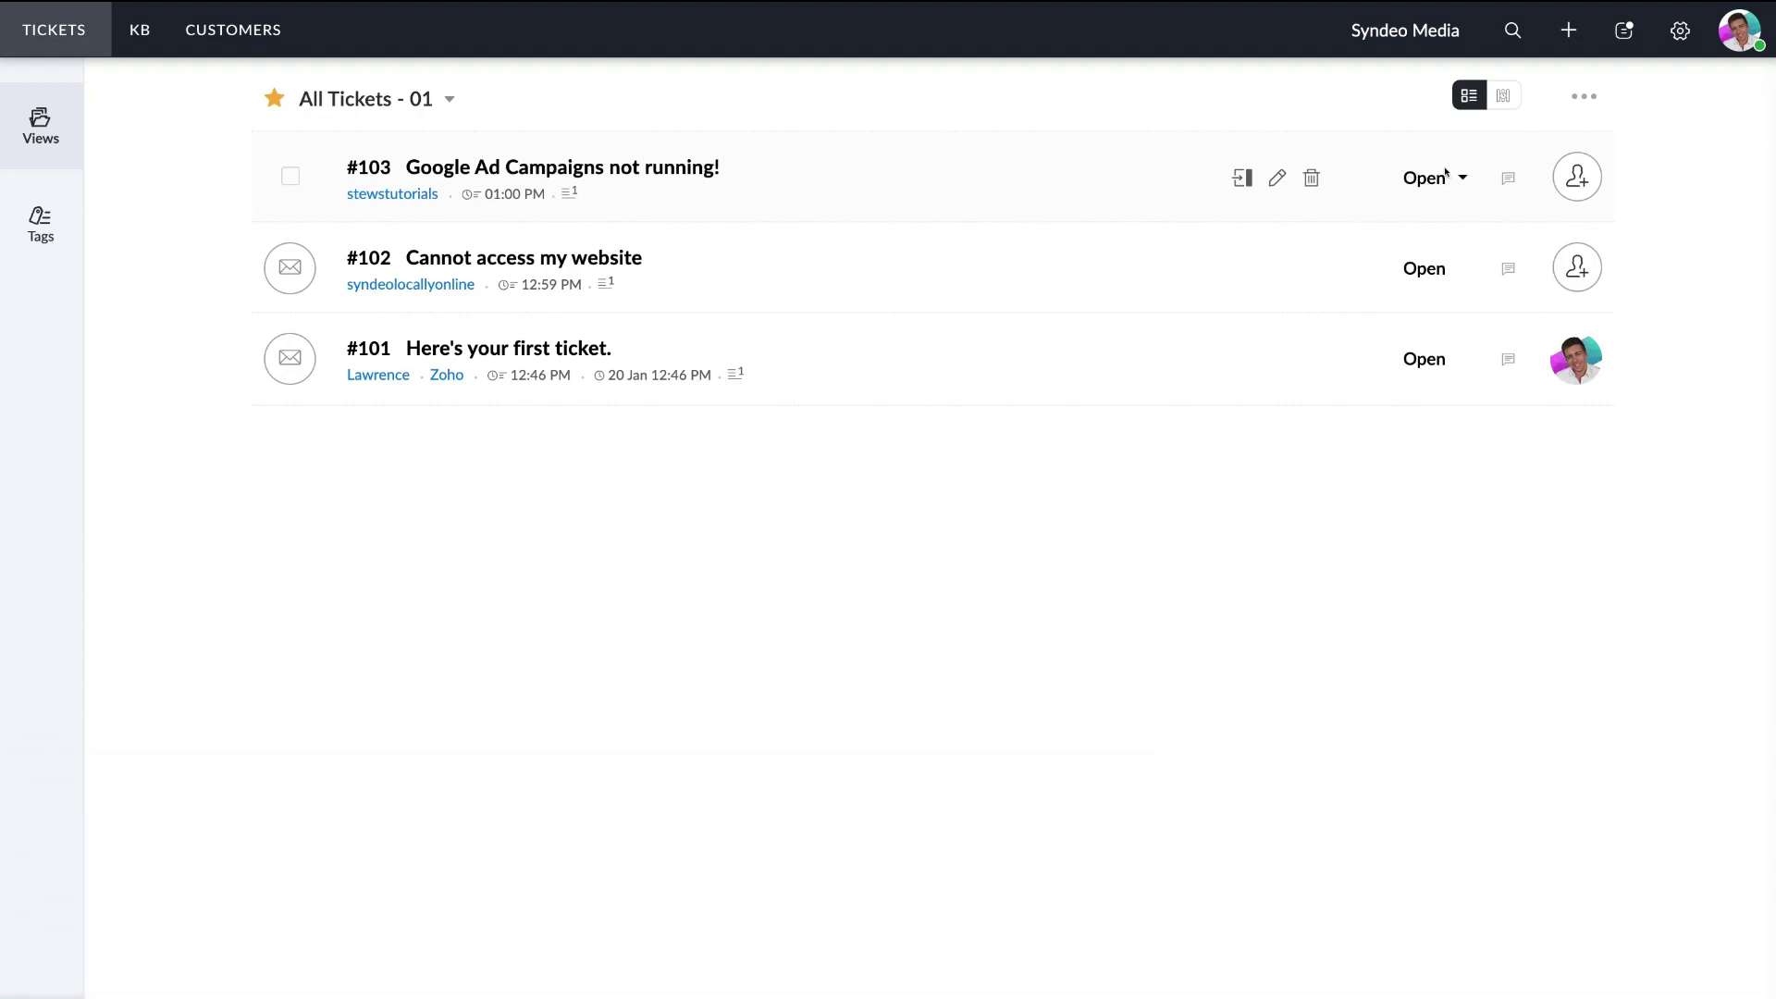
click(1573, 171)
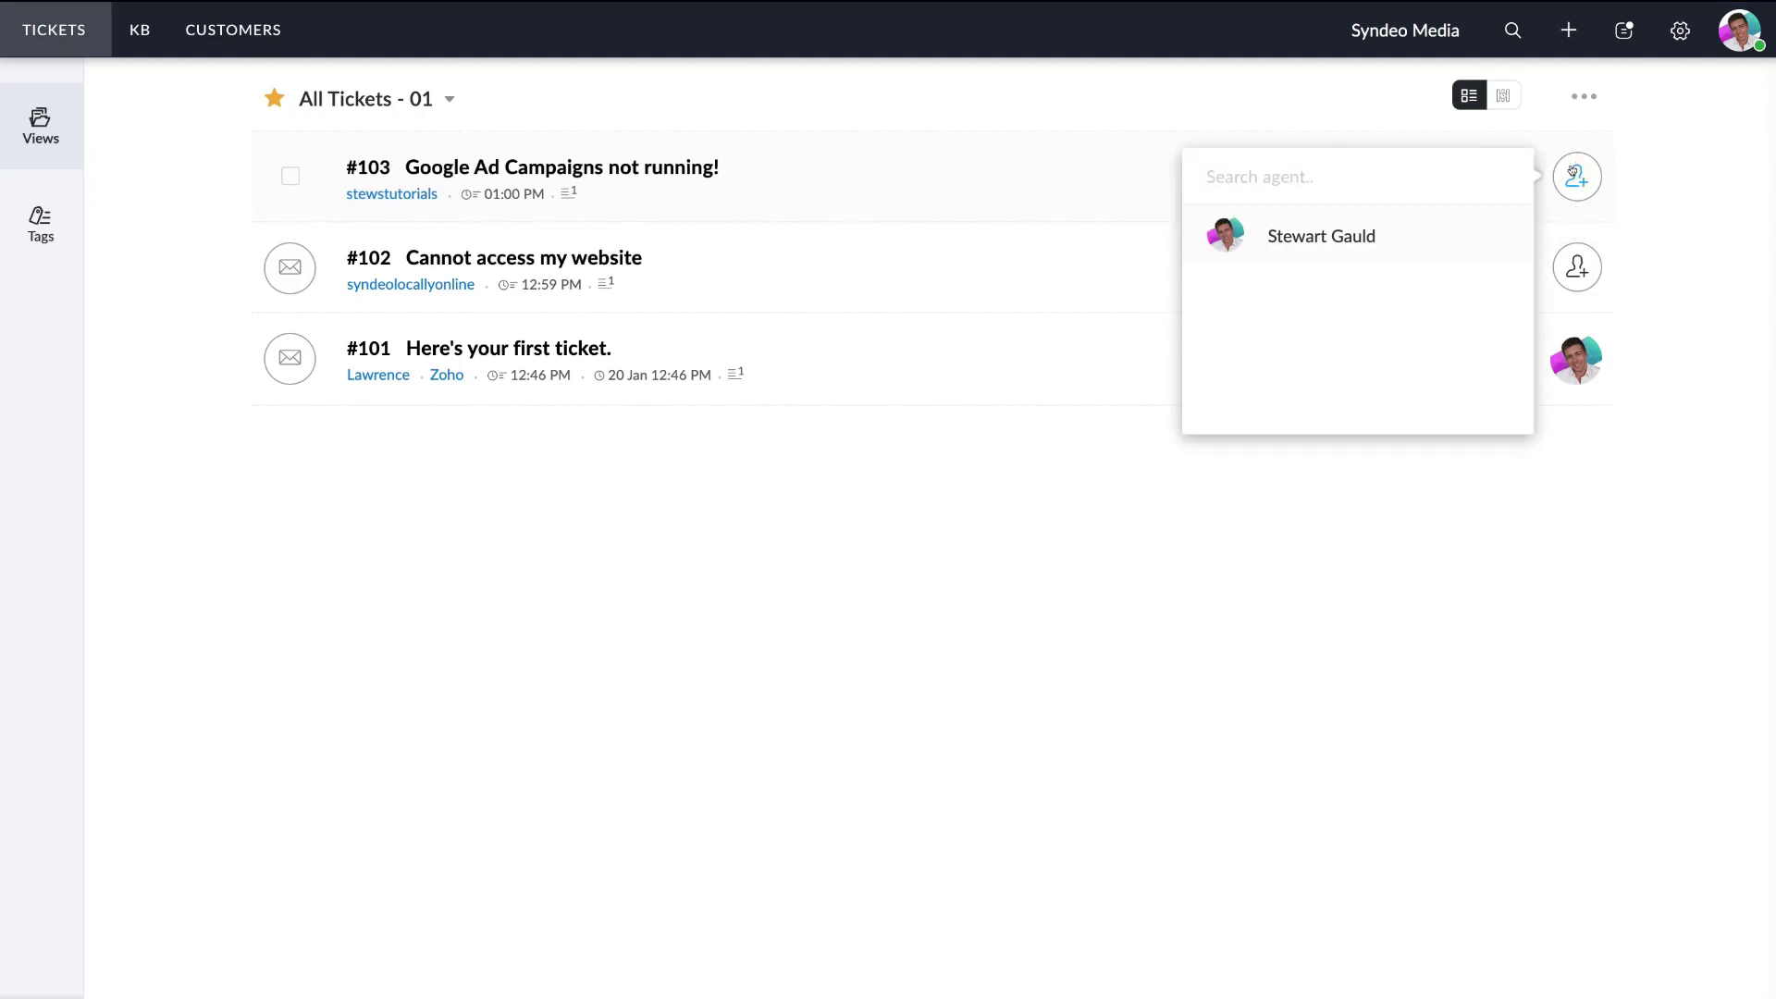
click(1398, 227)
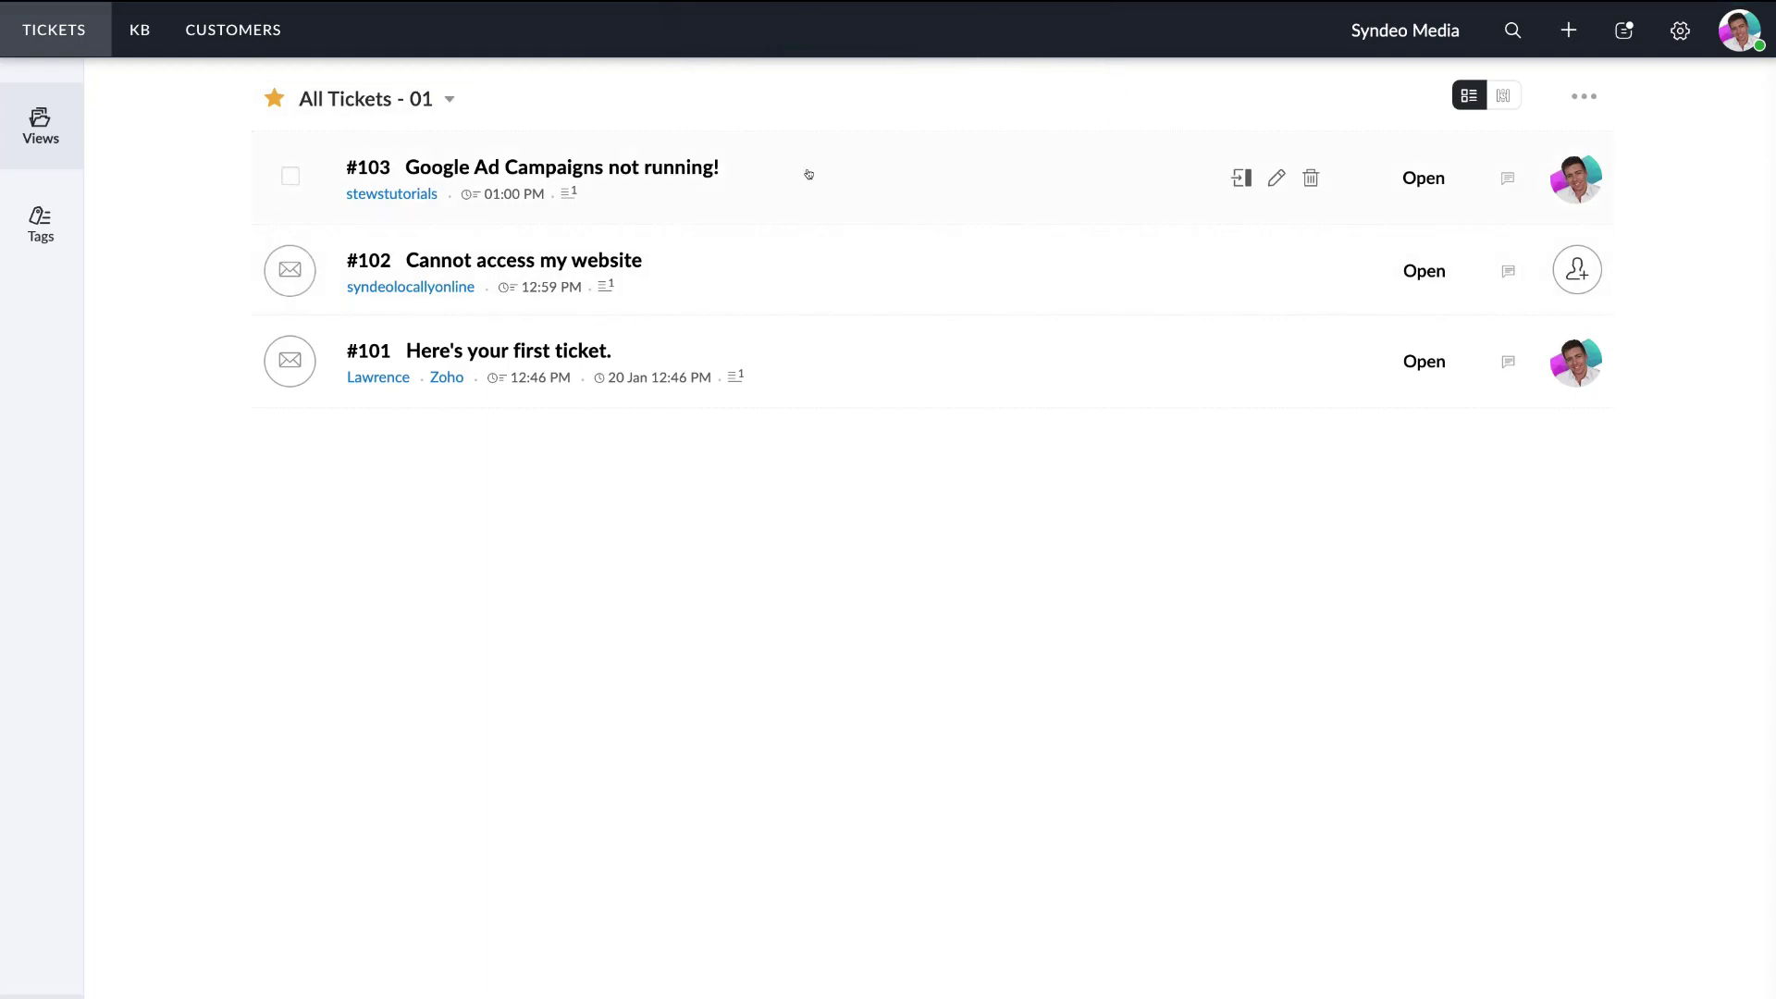
- Post the private comment "We need to make sure that this client has an updated credit card." on ticket #103
click(639, 168)
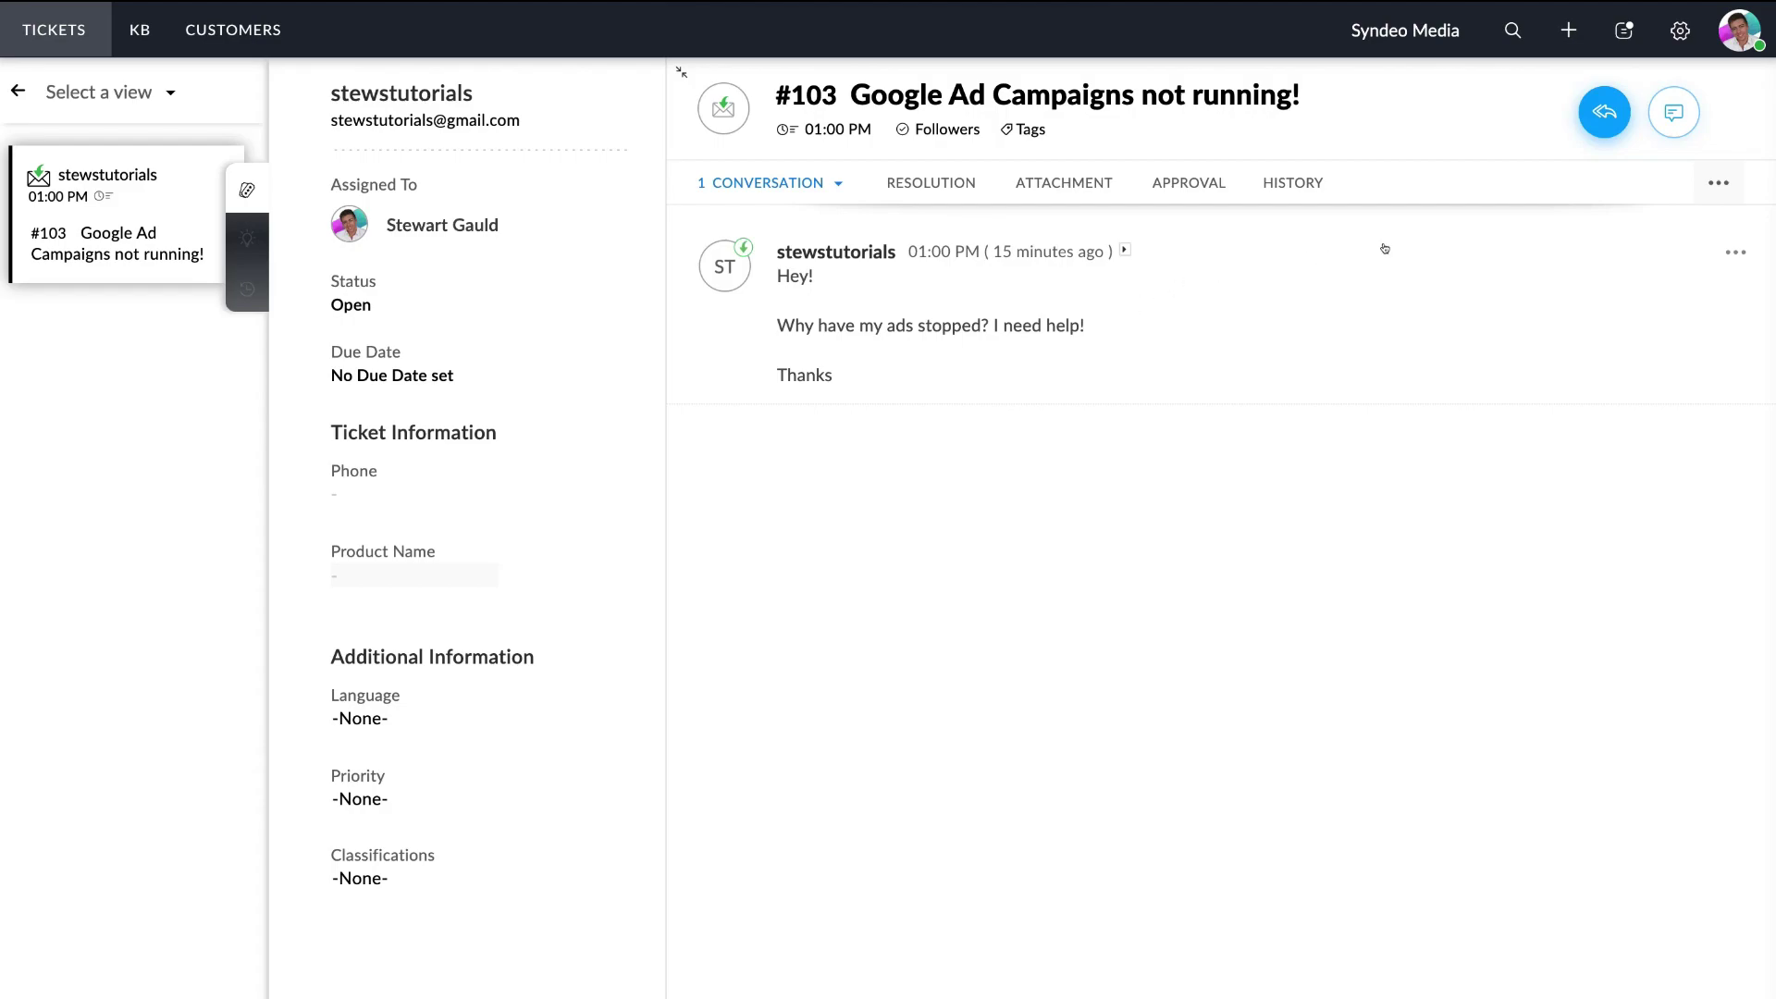
mouse_move(1593, 109)
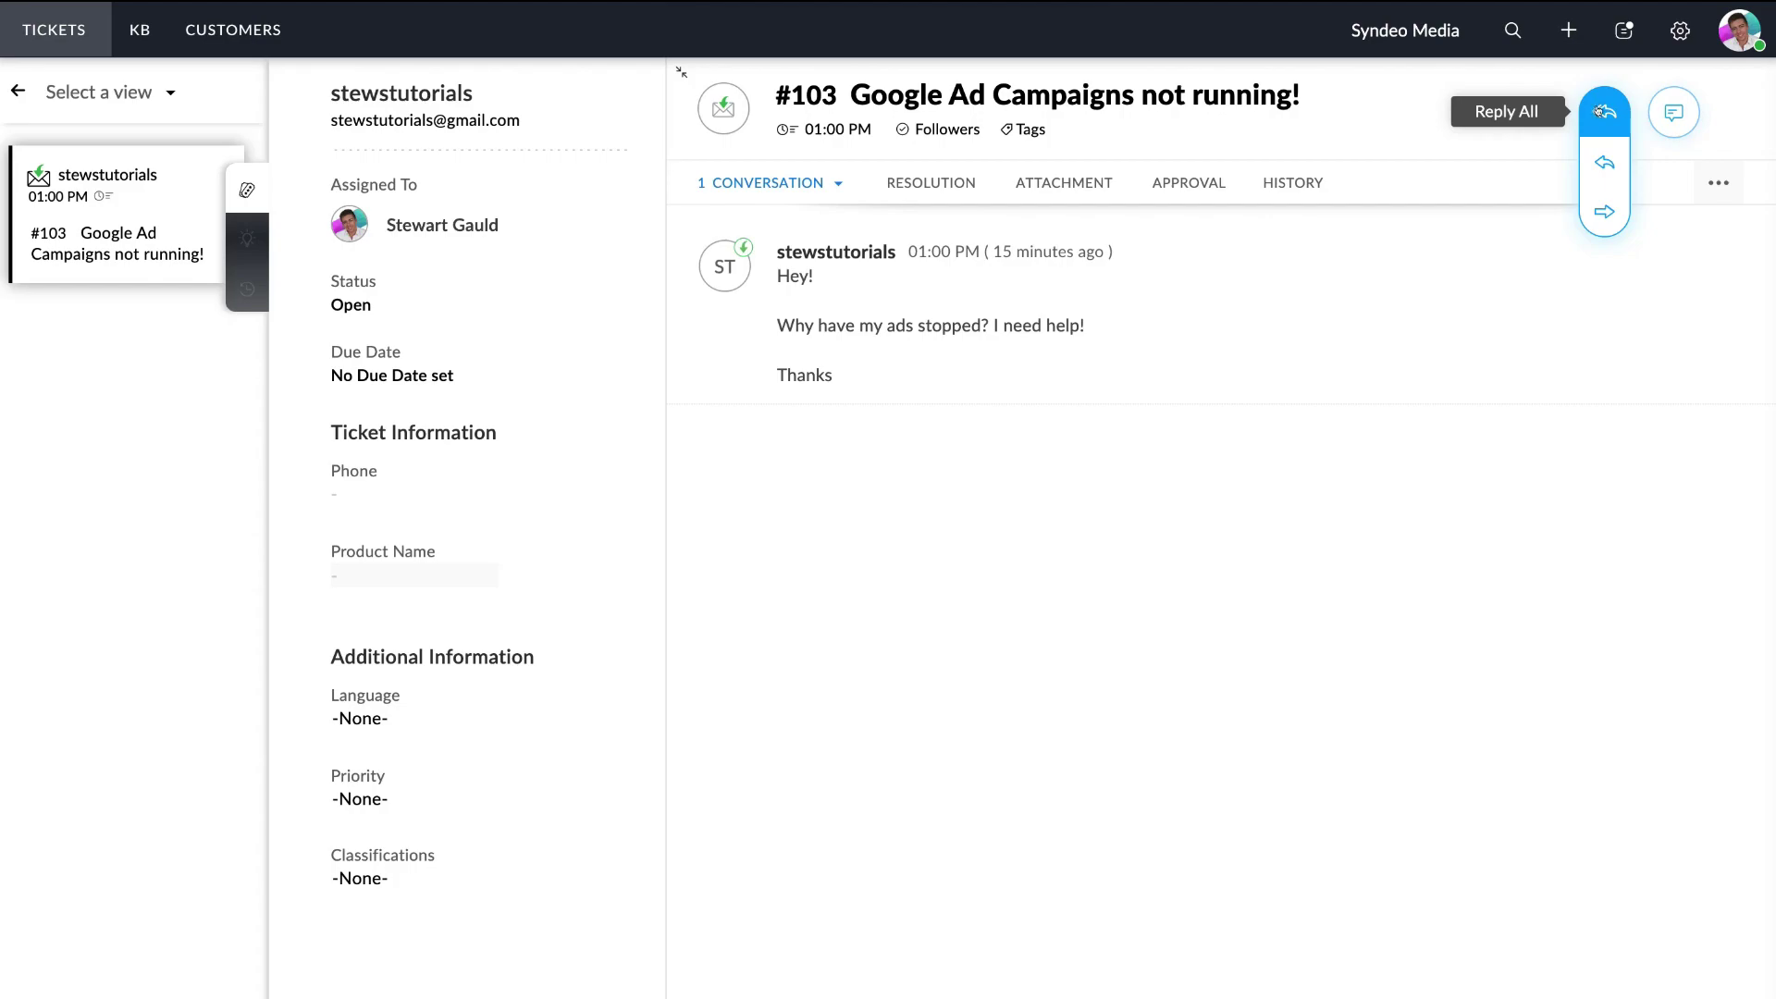
click(1668, 118)
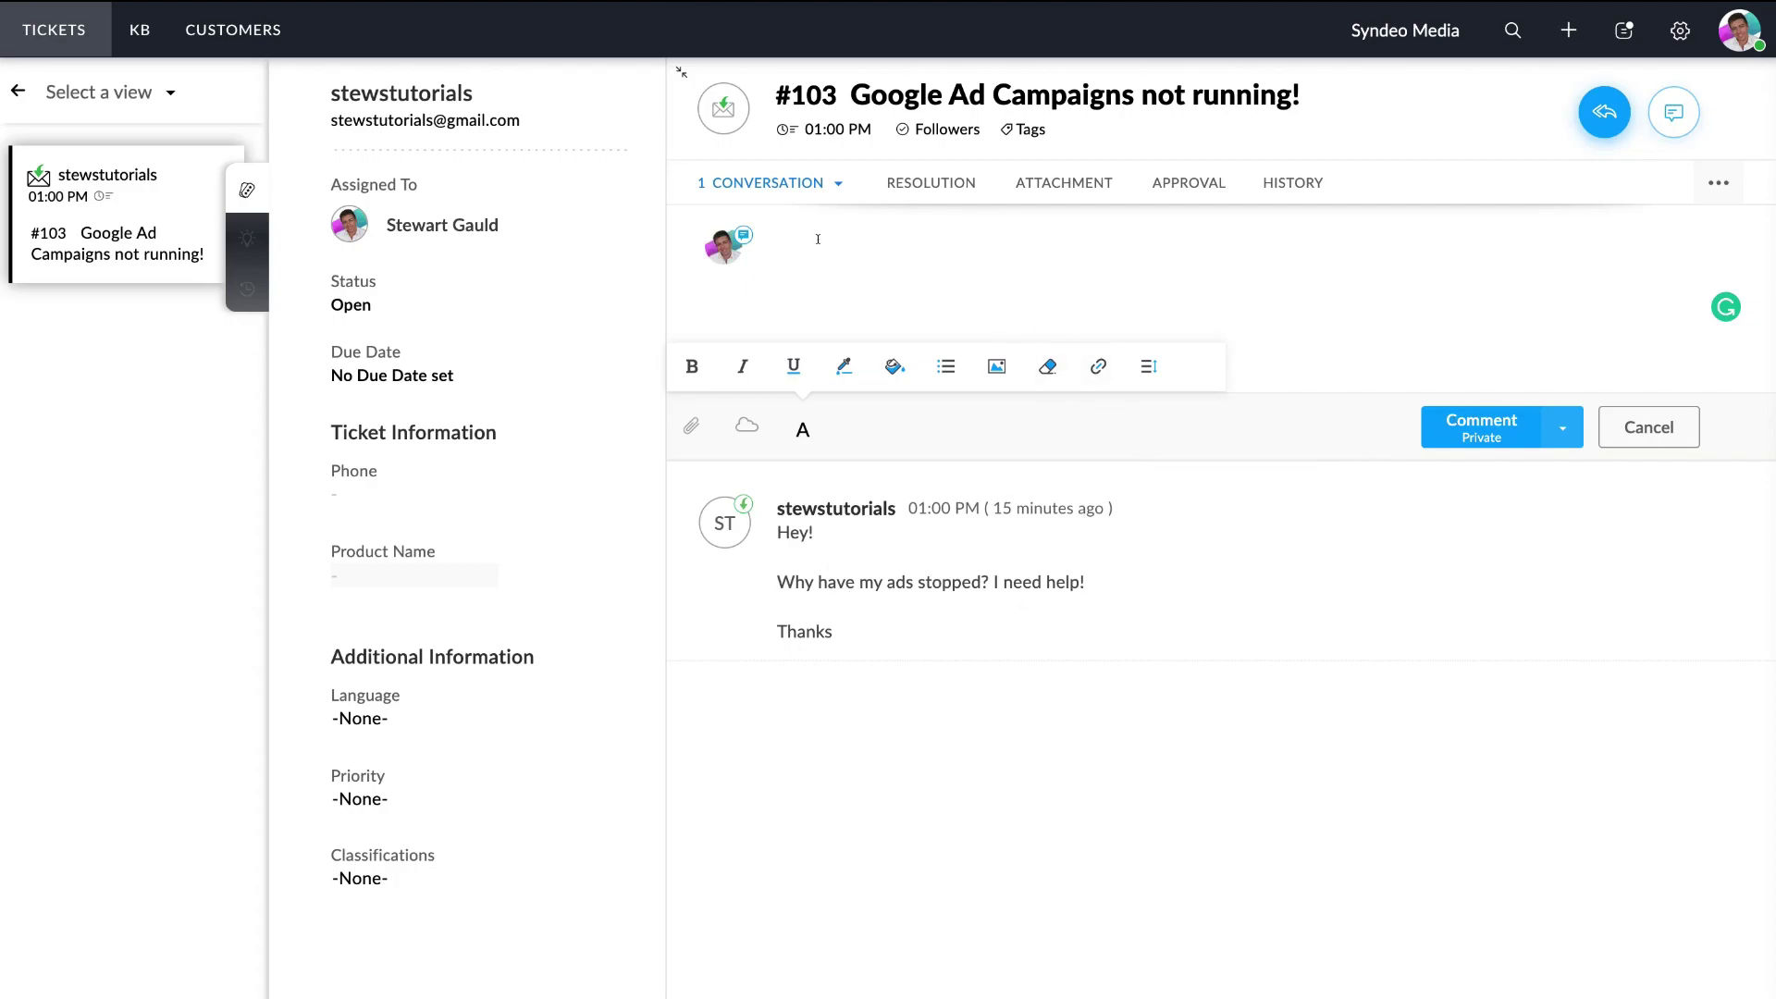
text(We need to make sure that this client has an updated credit card.)
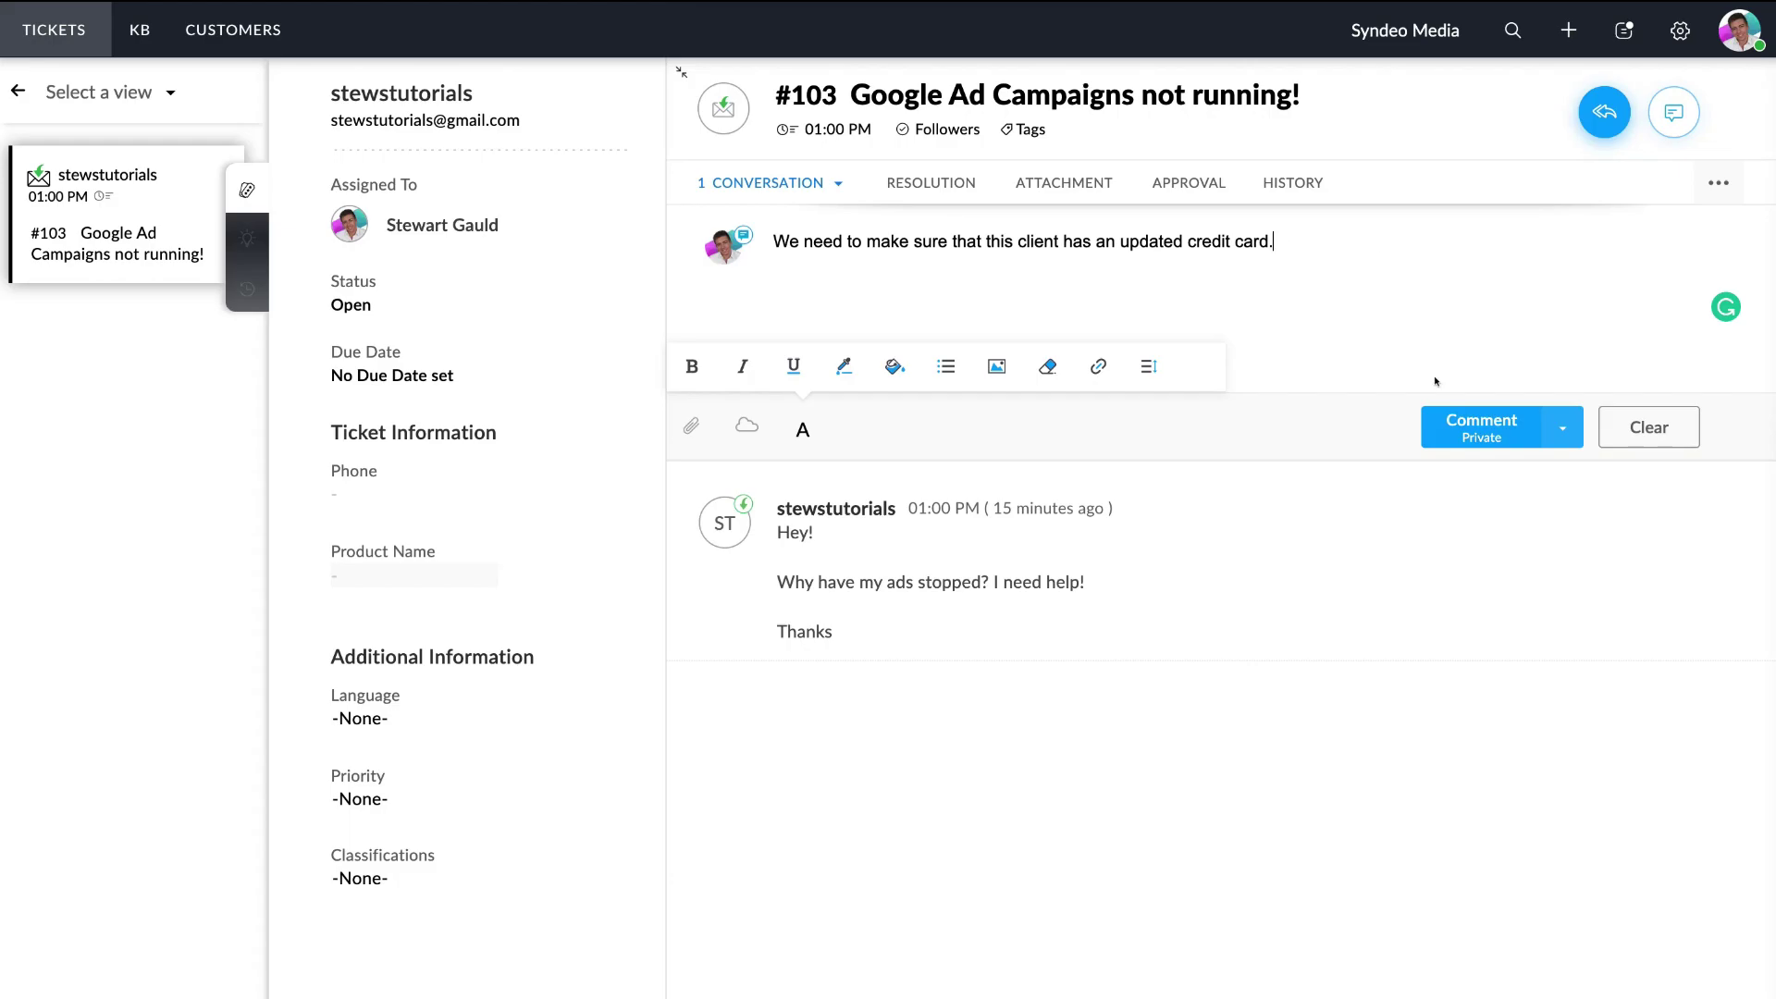
click(1481, 422)
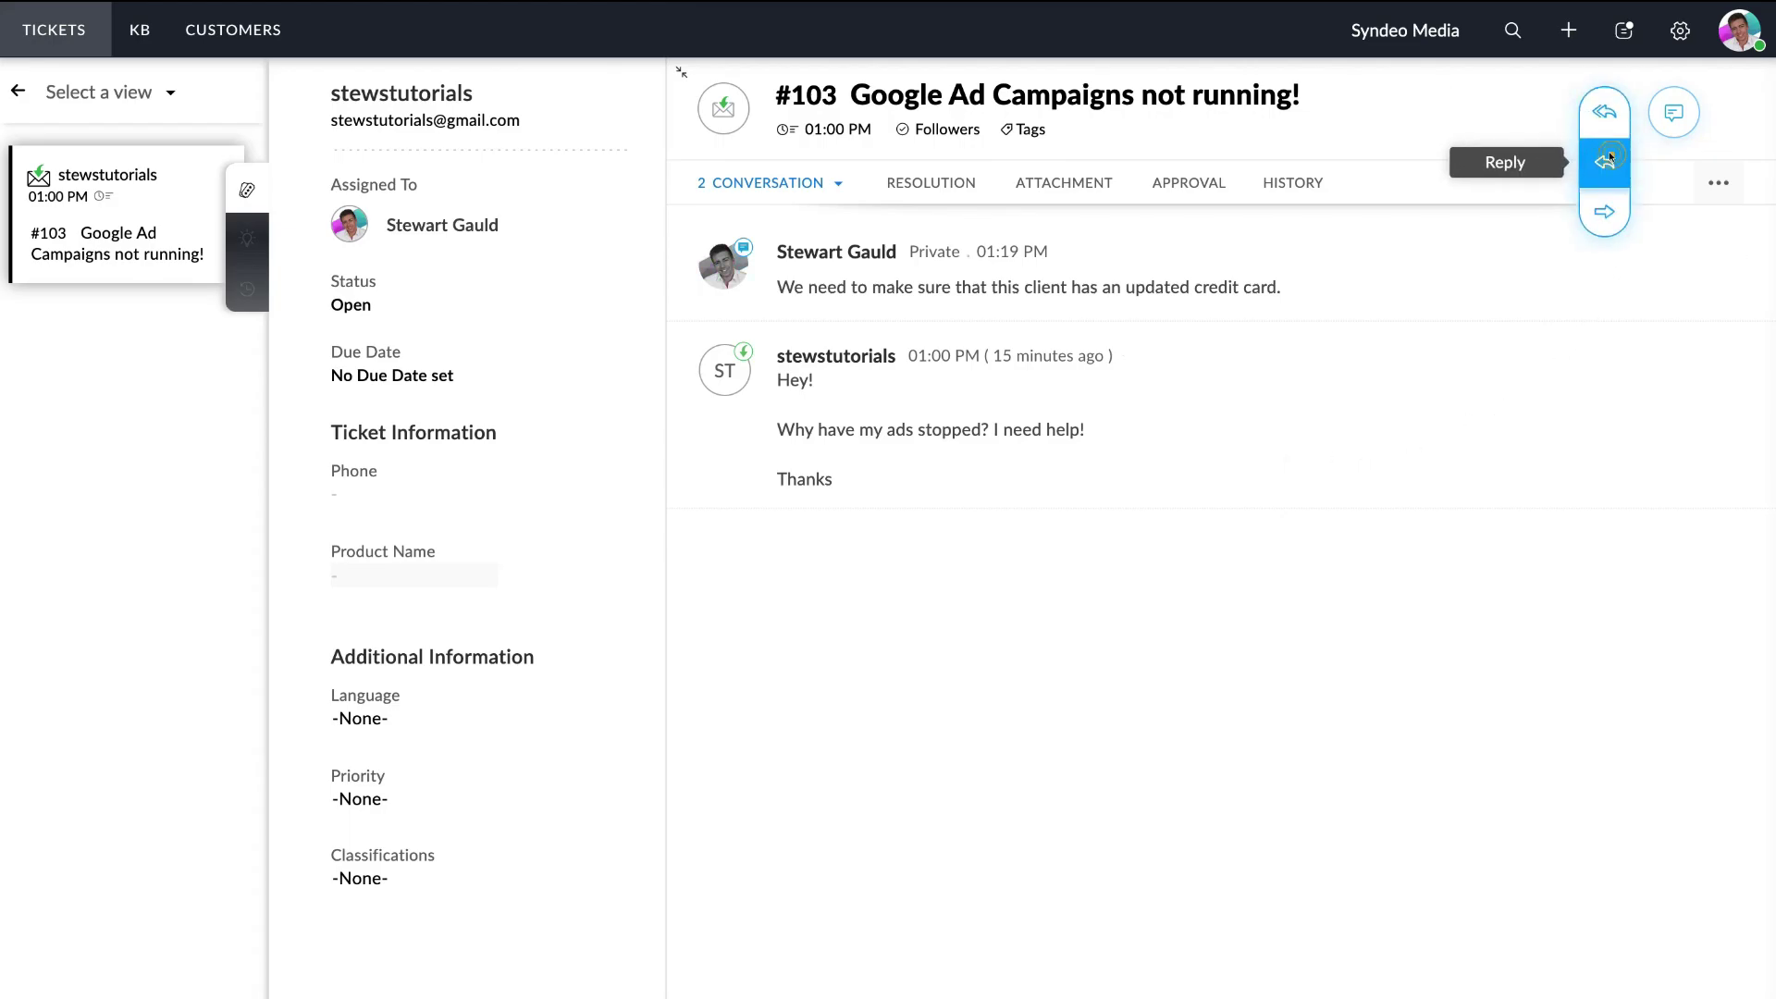
- Open a reply to ticket #103 with its attachment option, and look through the fields of the ticket's edit form
click(1605, 155)
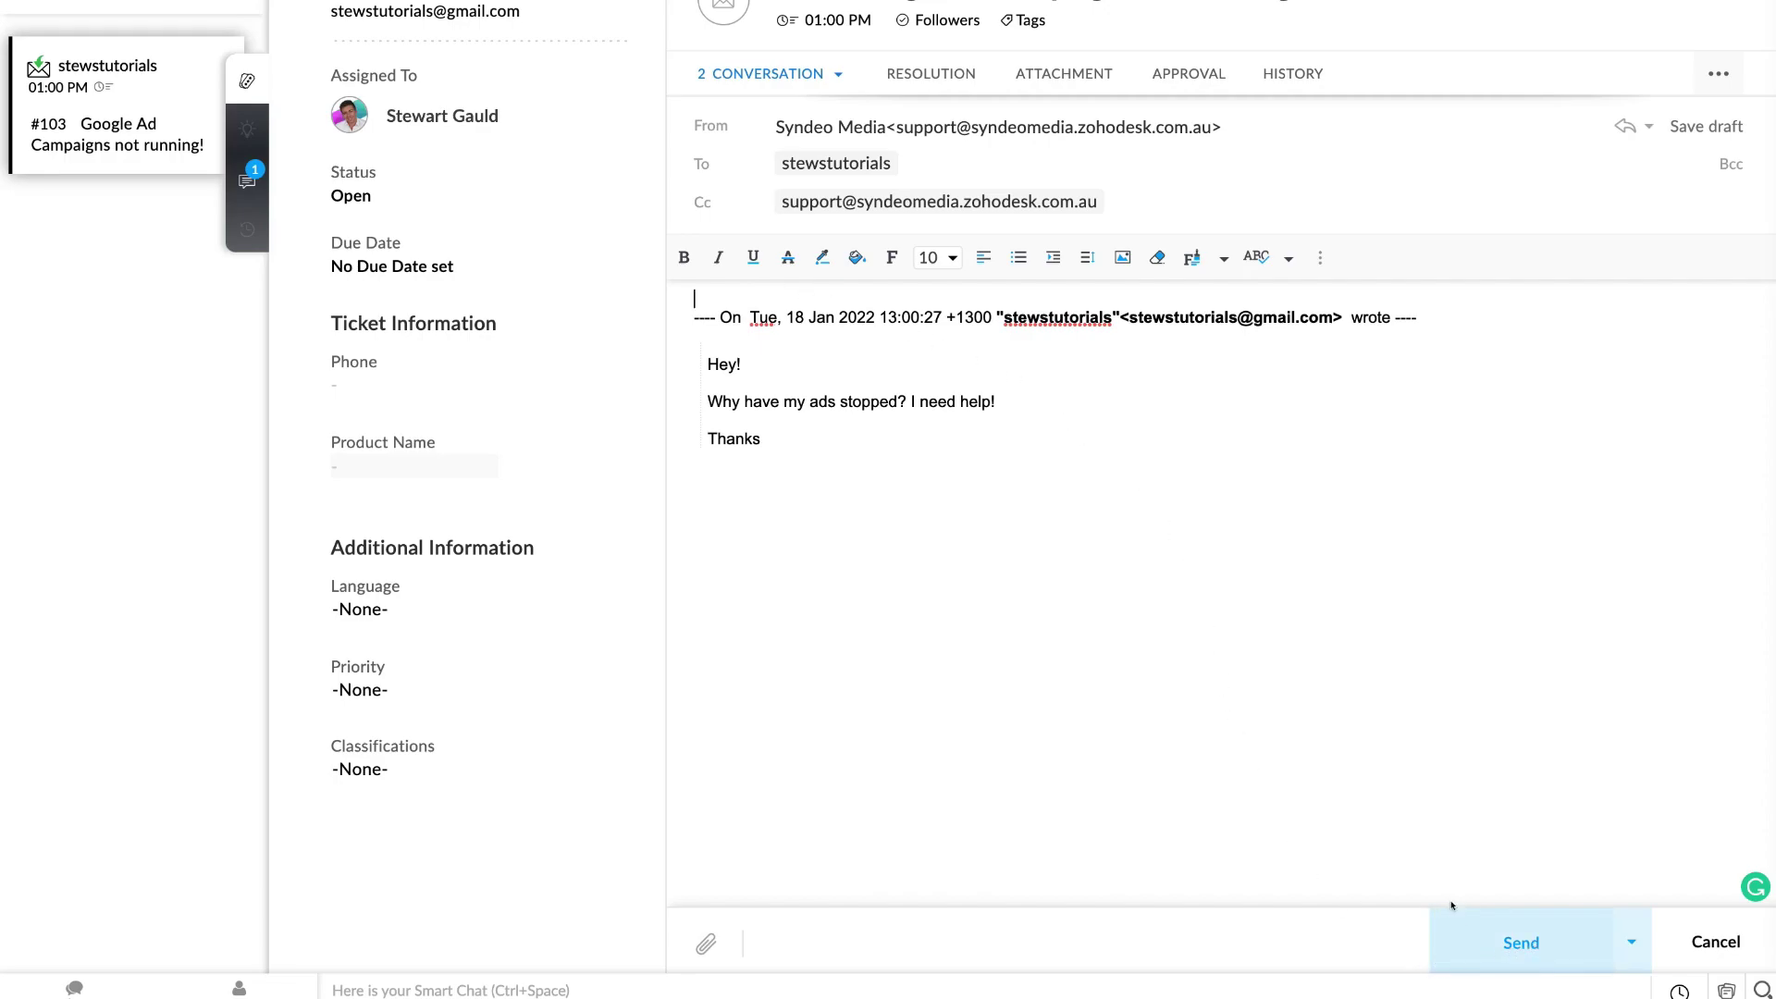
click(706, 943)
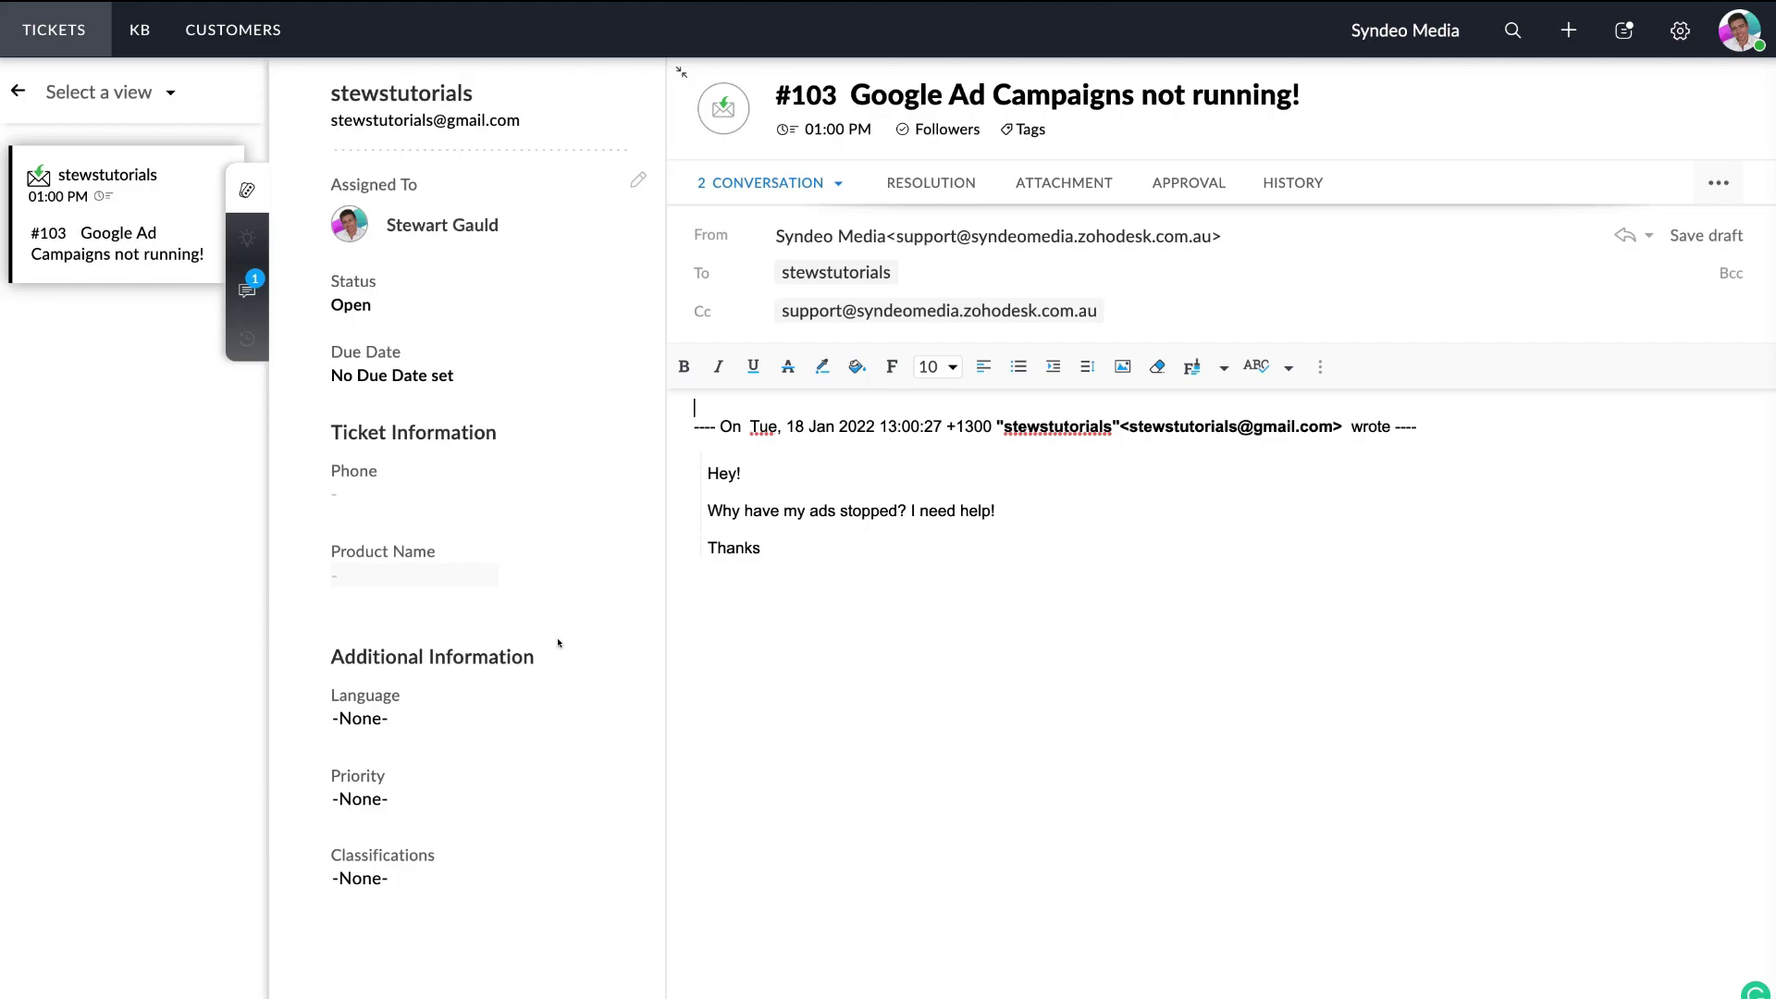
click(635, 180)
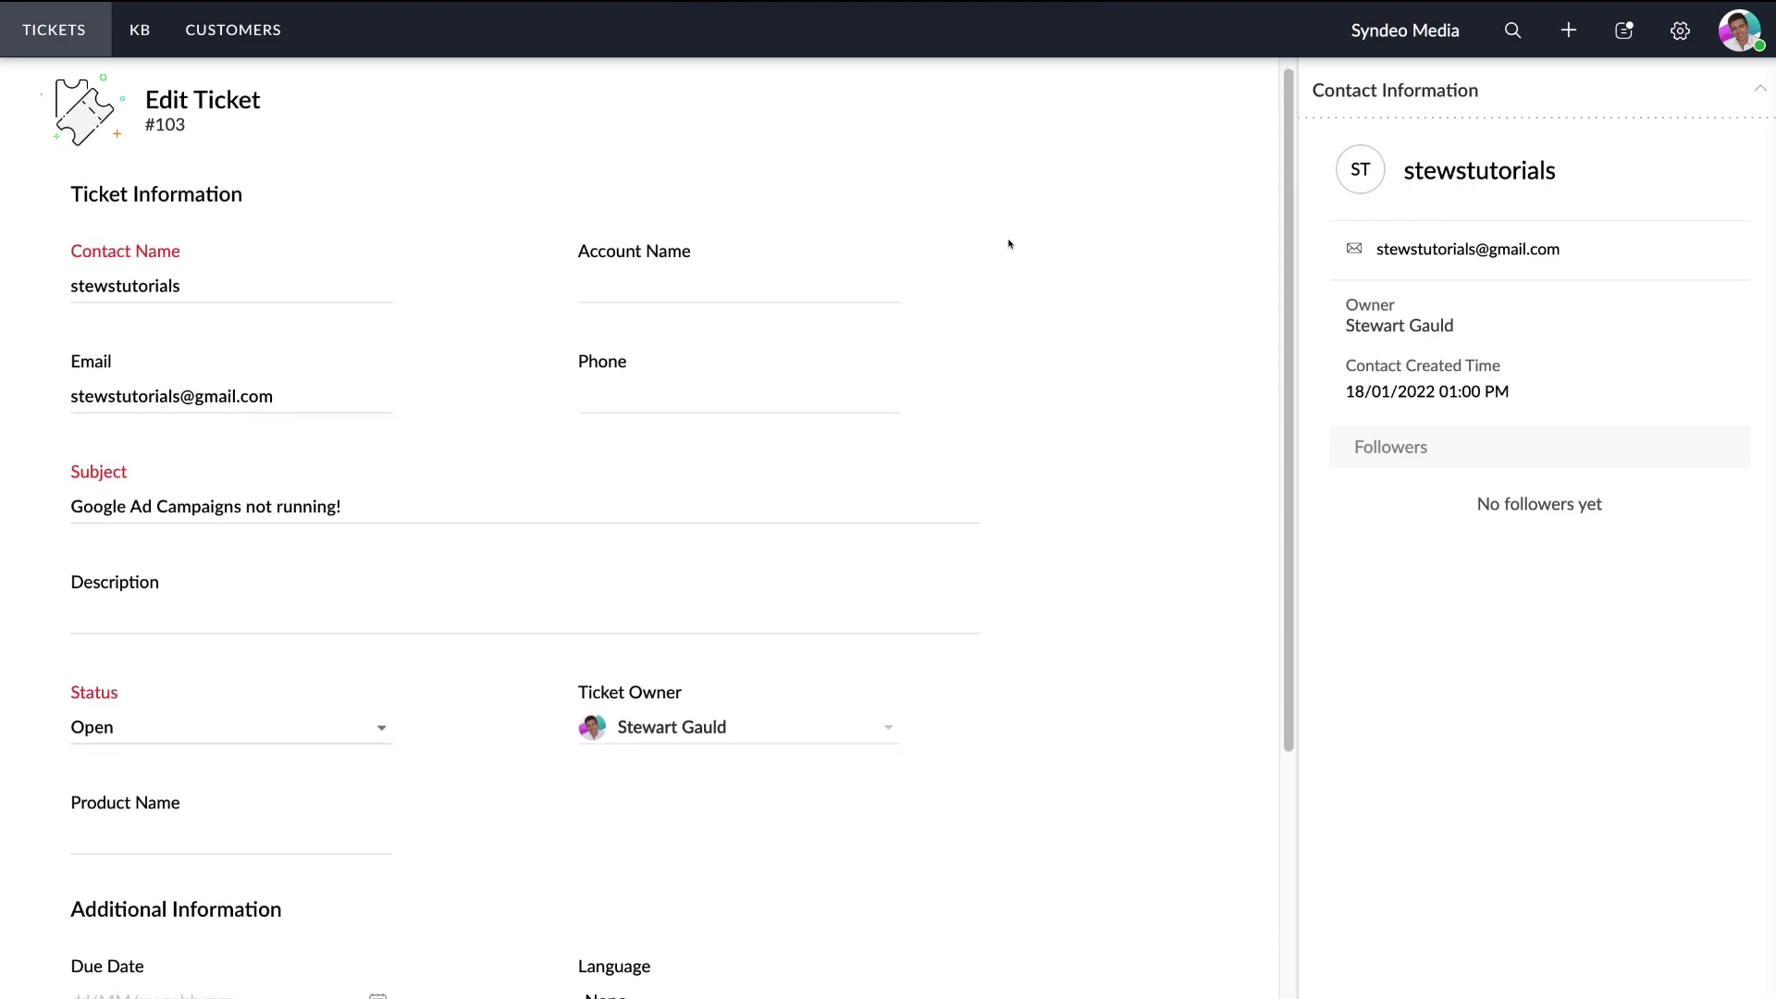
scroll(1009, 243, down, 4)
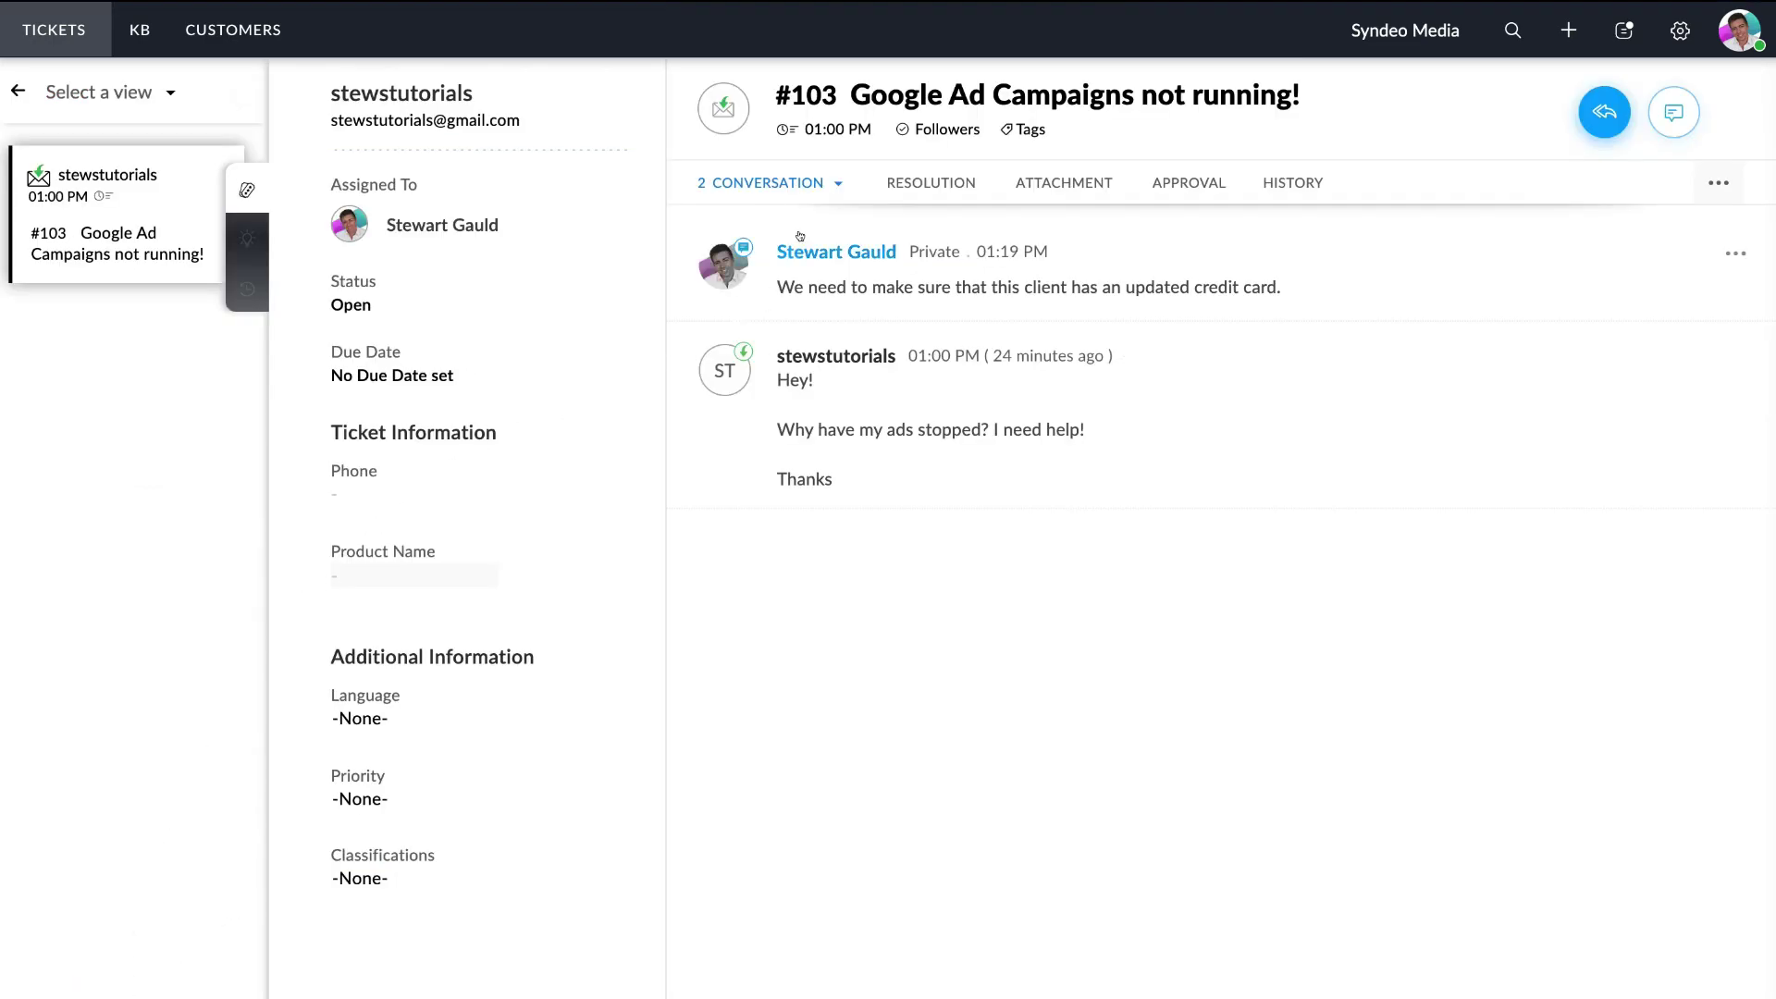
- Save the resolution "We resolved this ticket. The client simply updated their credit card which had expired." on ticket #103
click(940, 178)
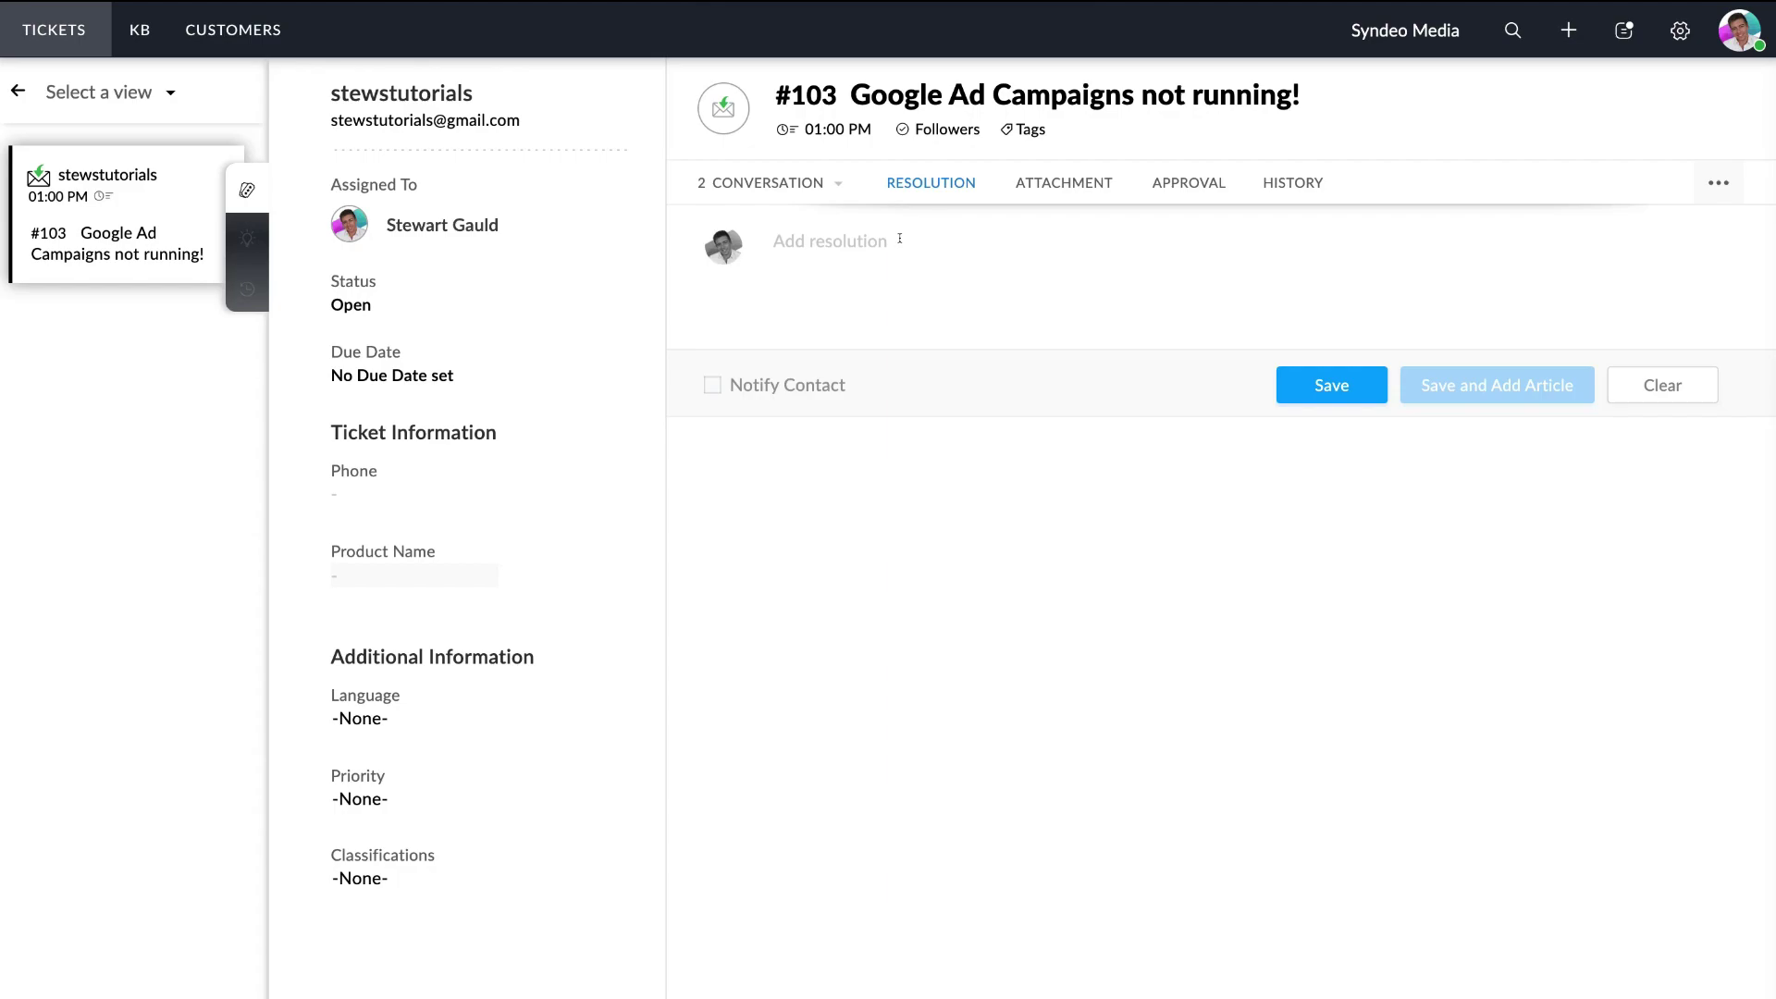
text(We resolved this ticket. The client simply updated their credit card which had expired.)
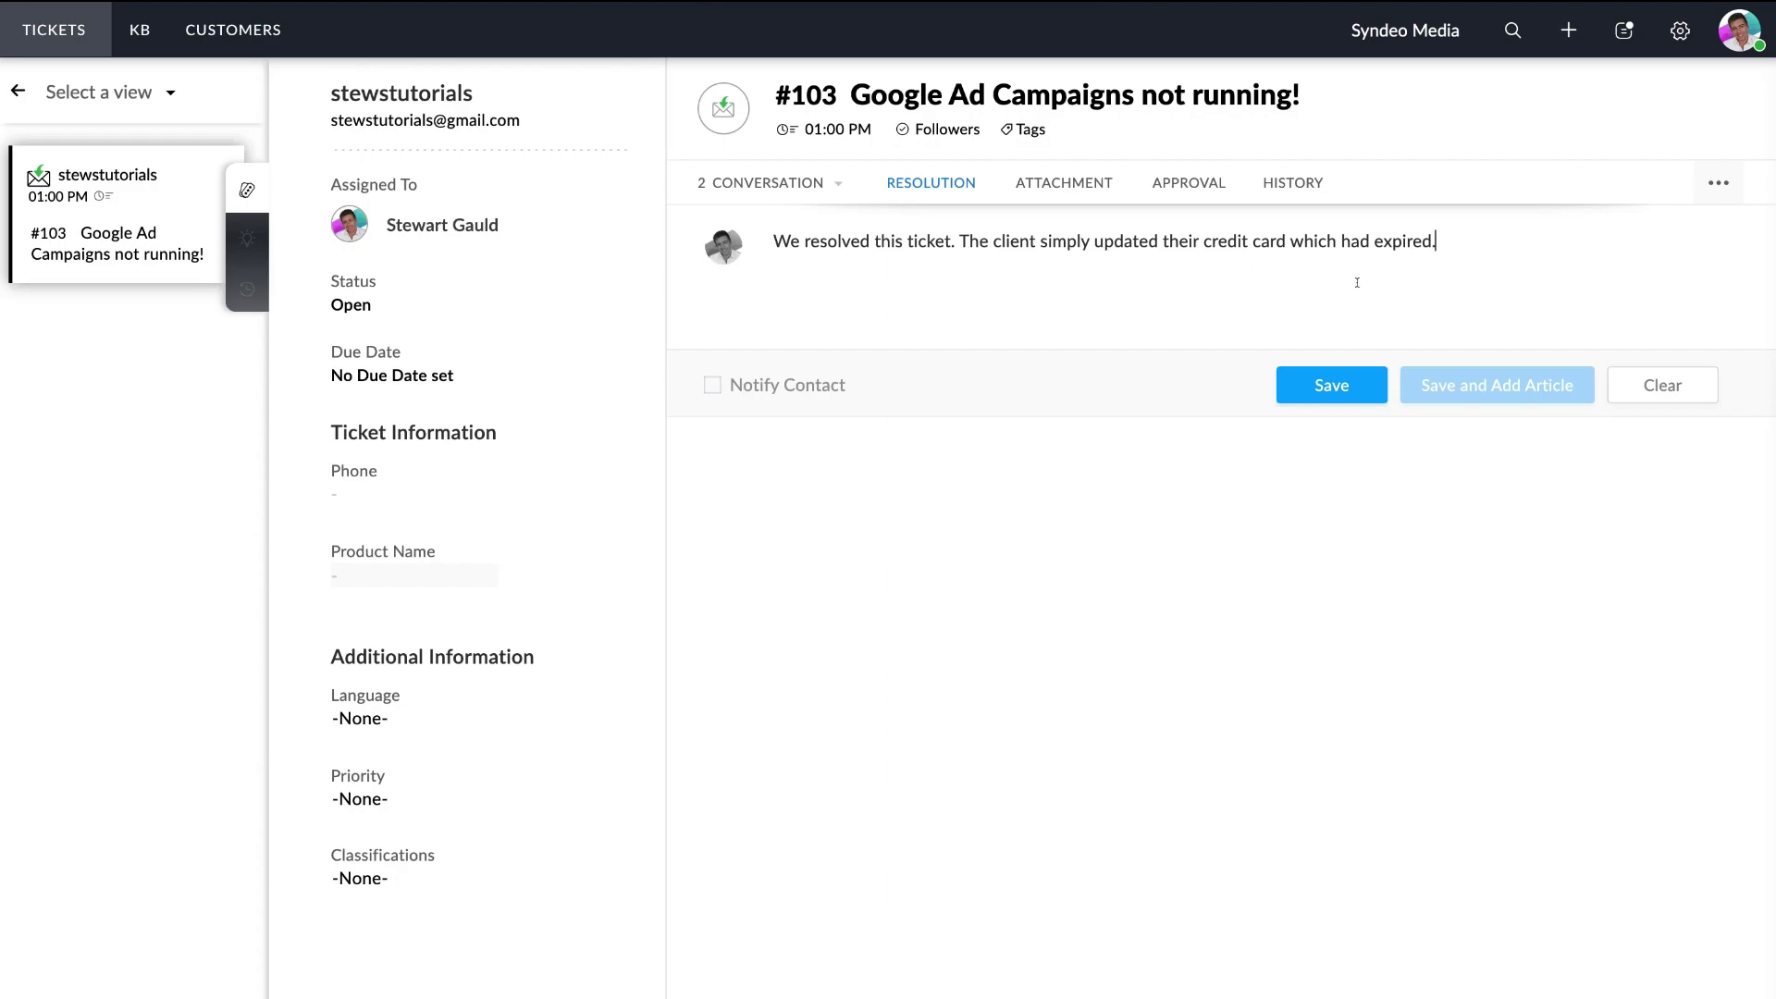
click(1321, 382)
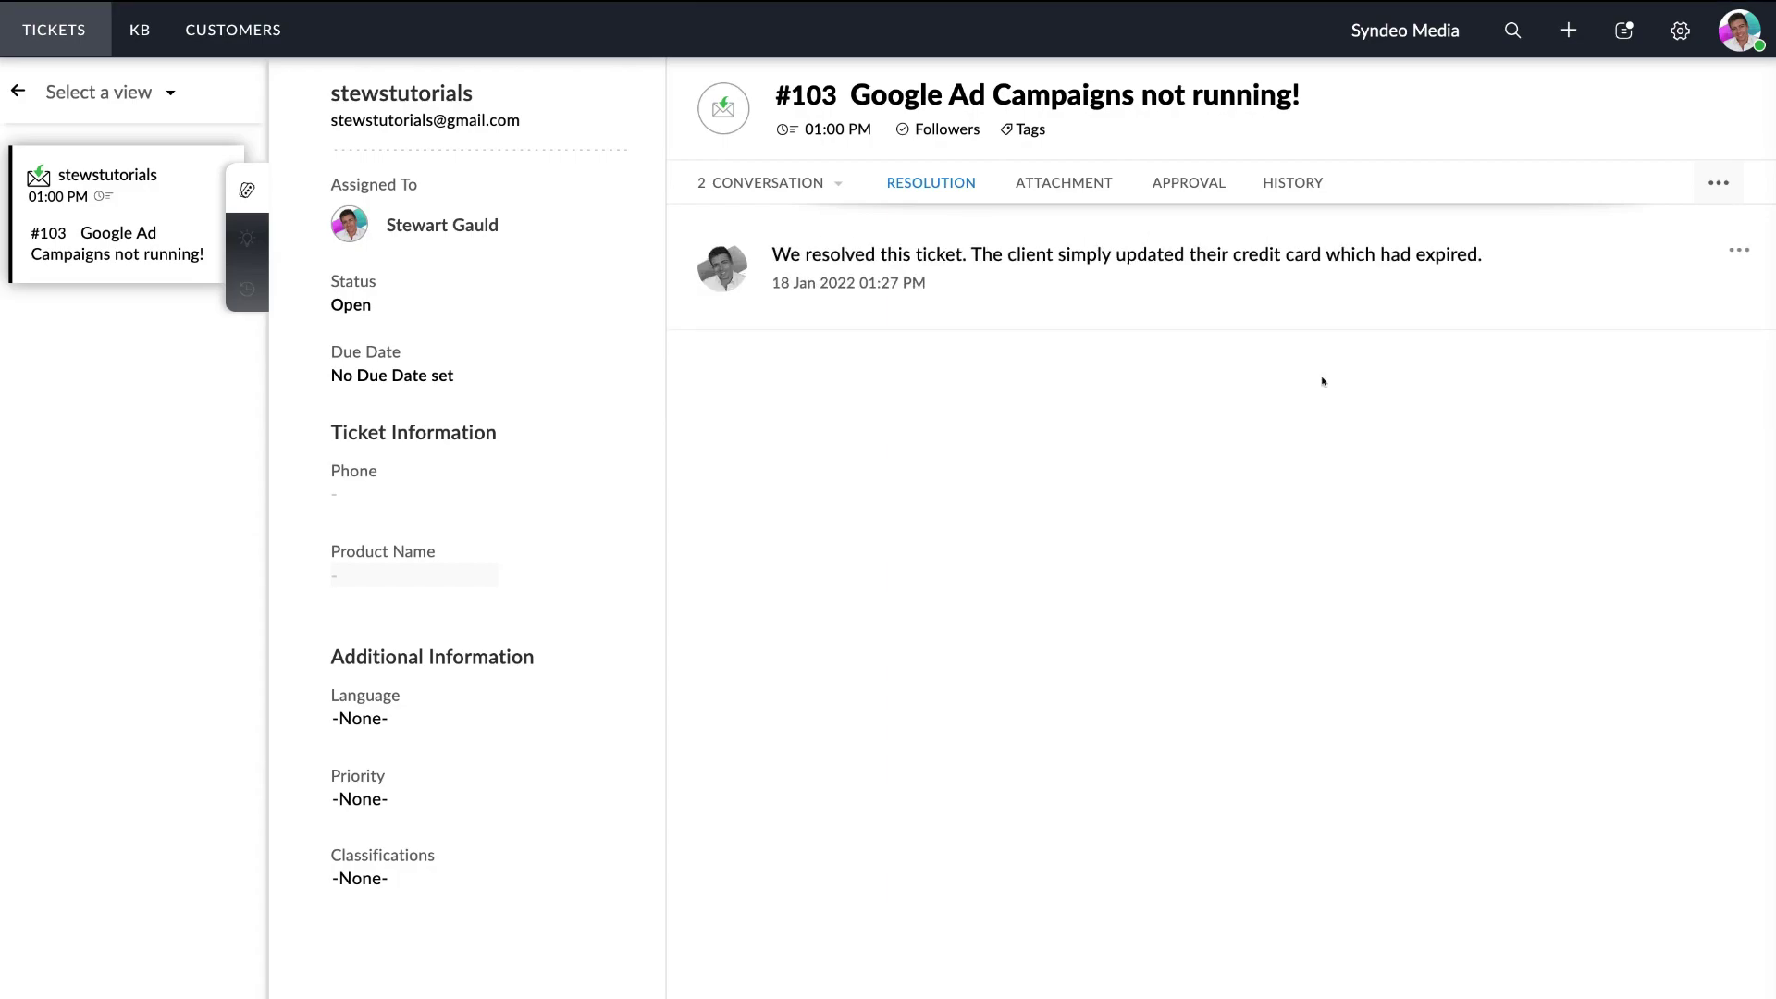
- Check the attachments and the activity history of ticket #103
click(1055, 180)
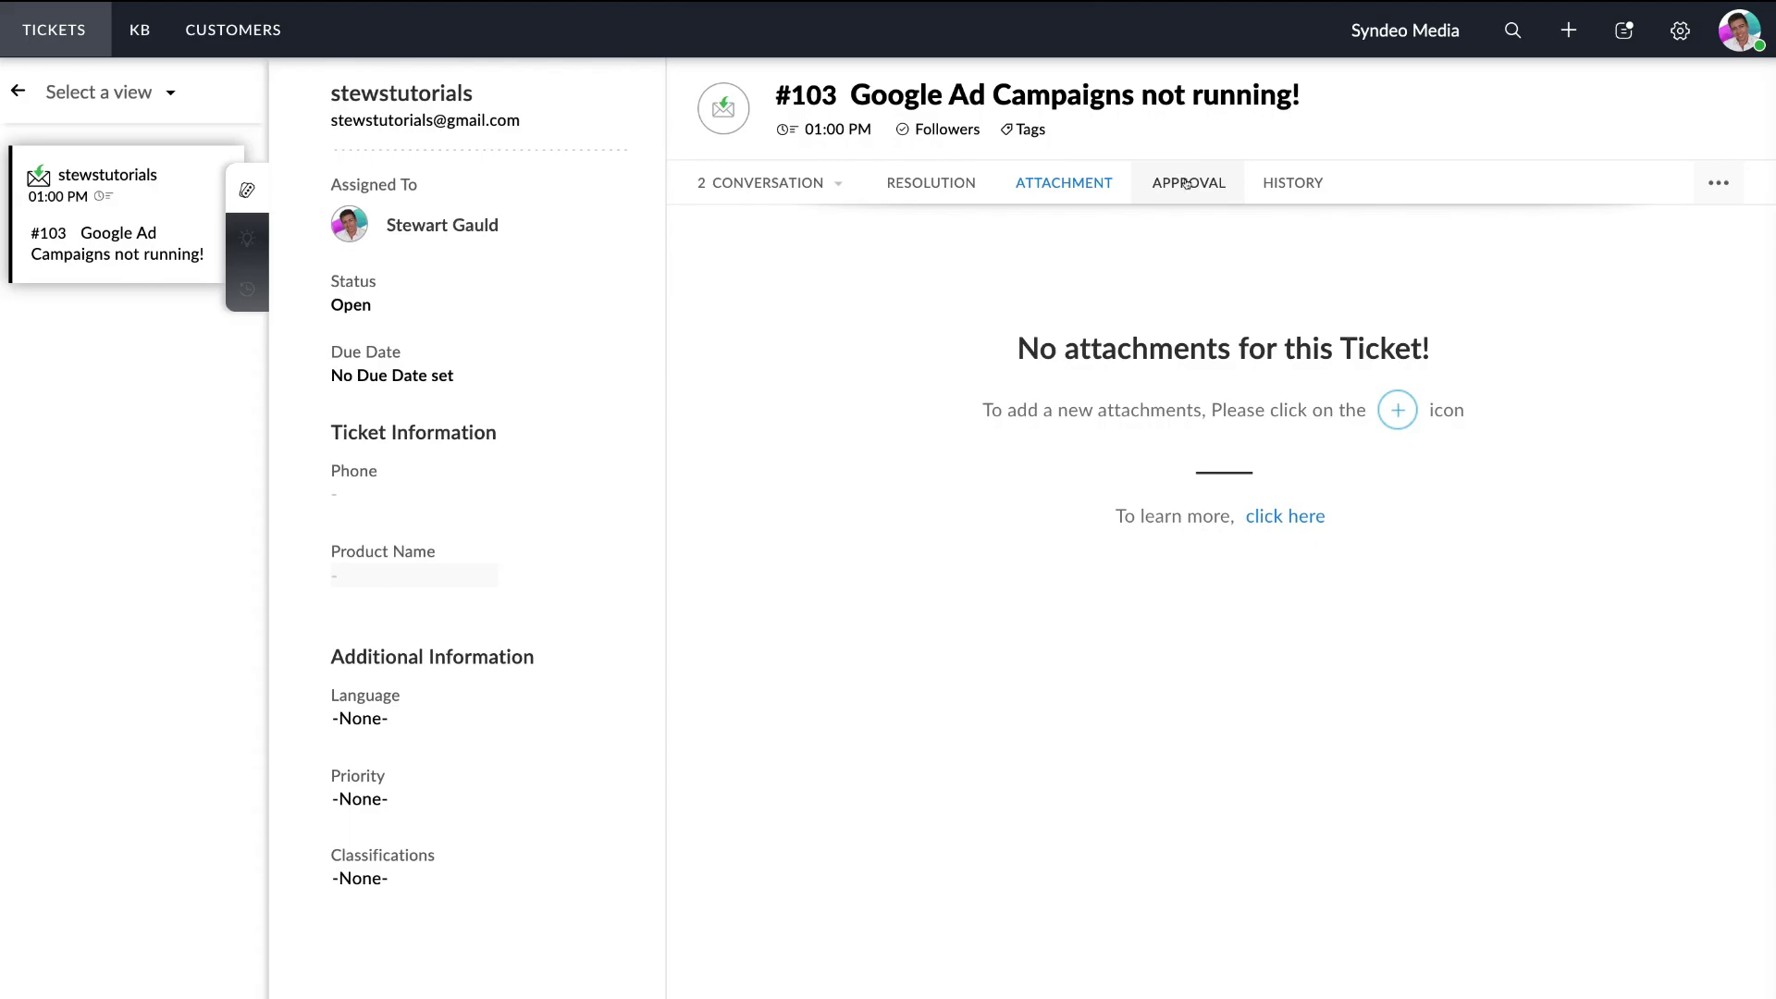
click(1281, 184)
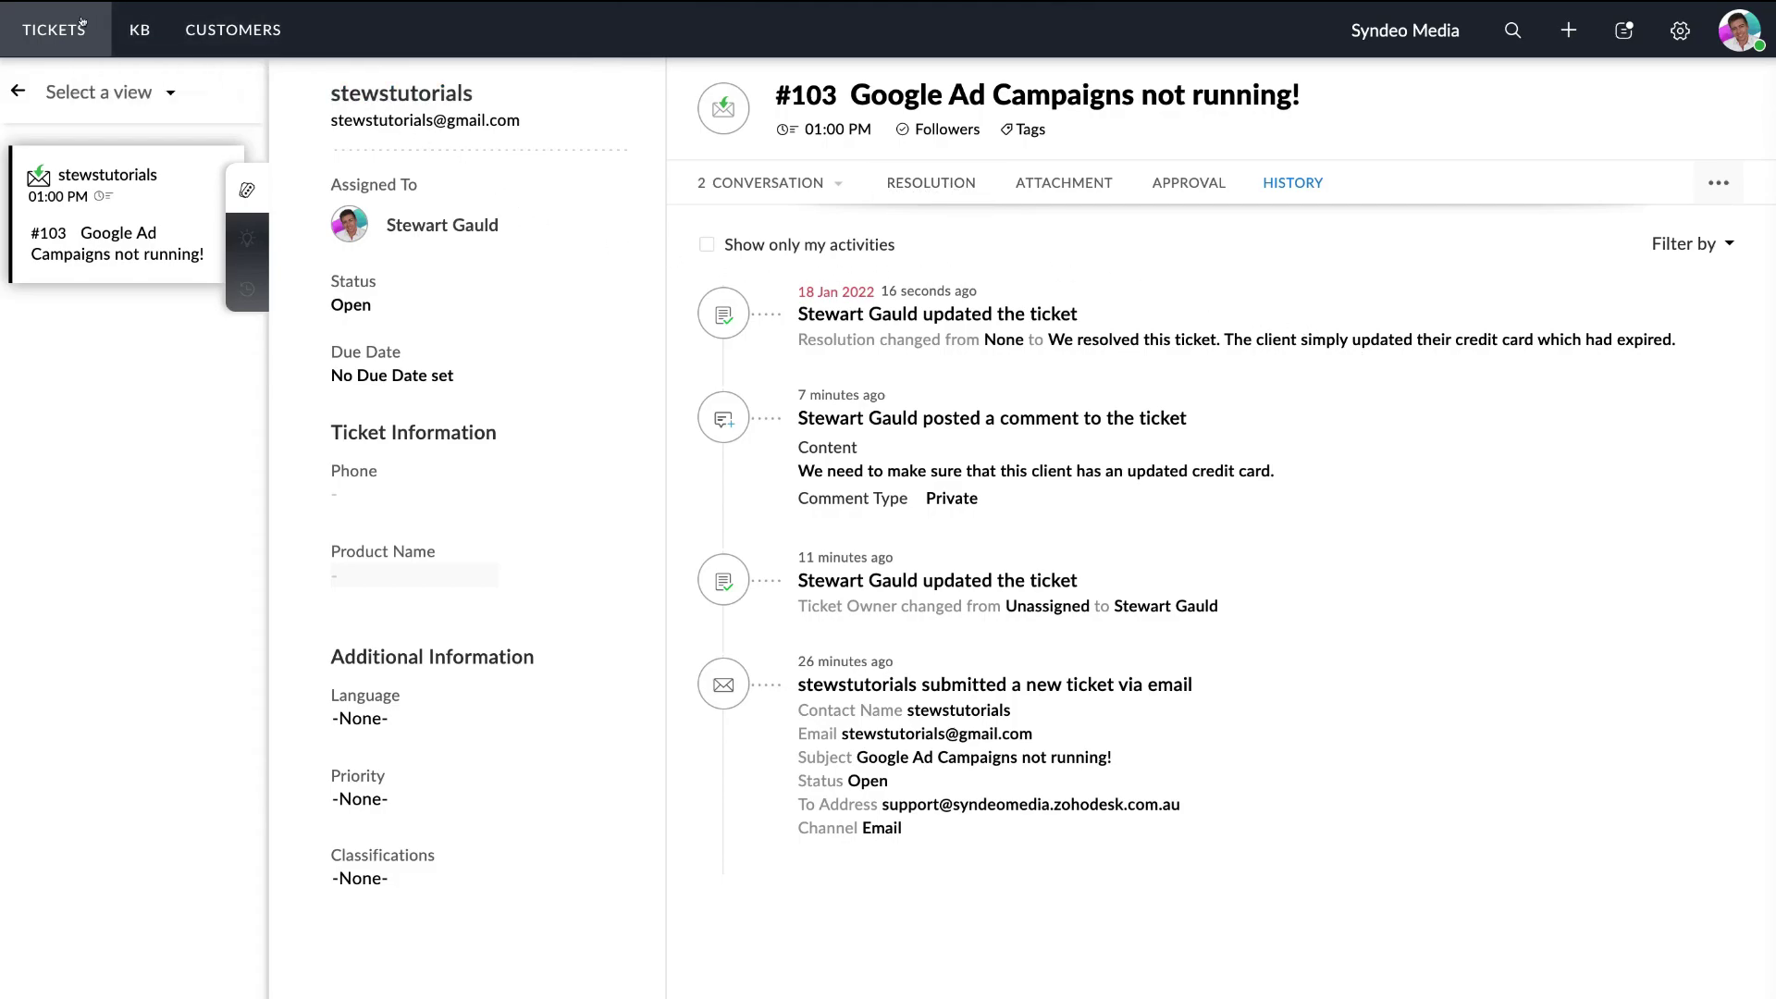
- Return to the ticket list and set the status of ticket #103 to Closed
click(50, 34)
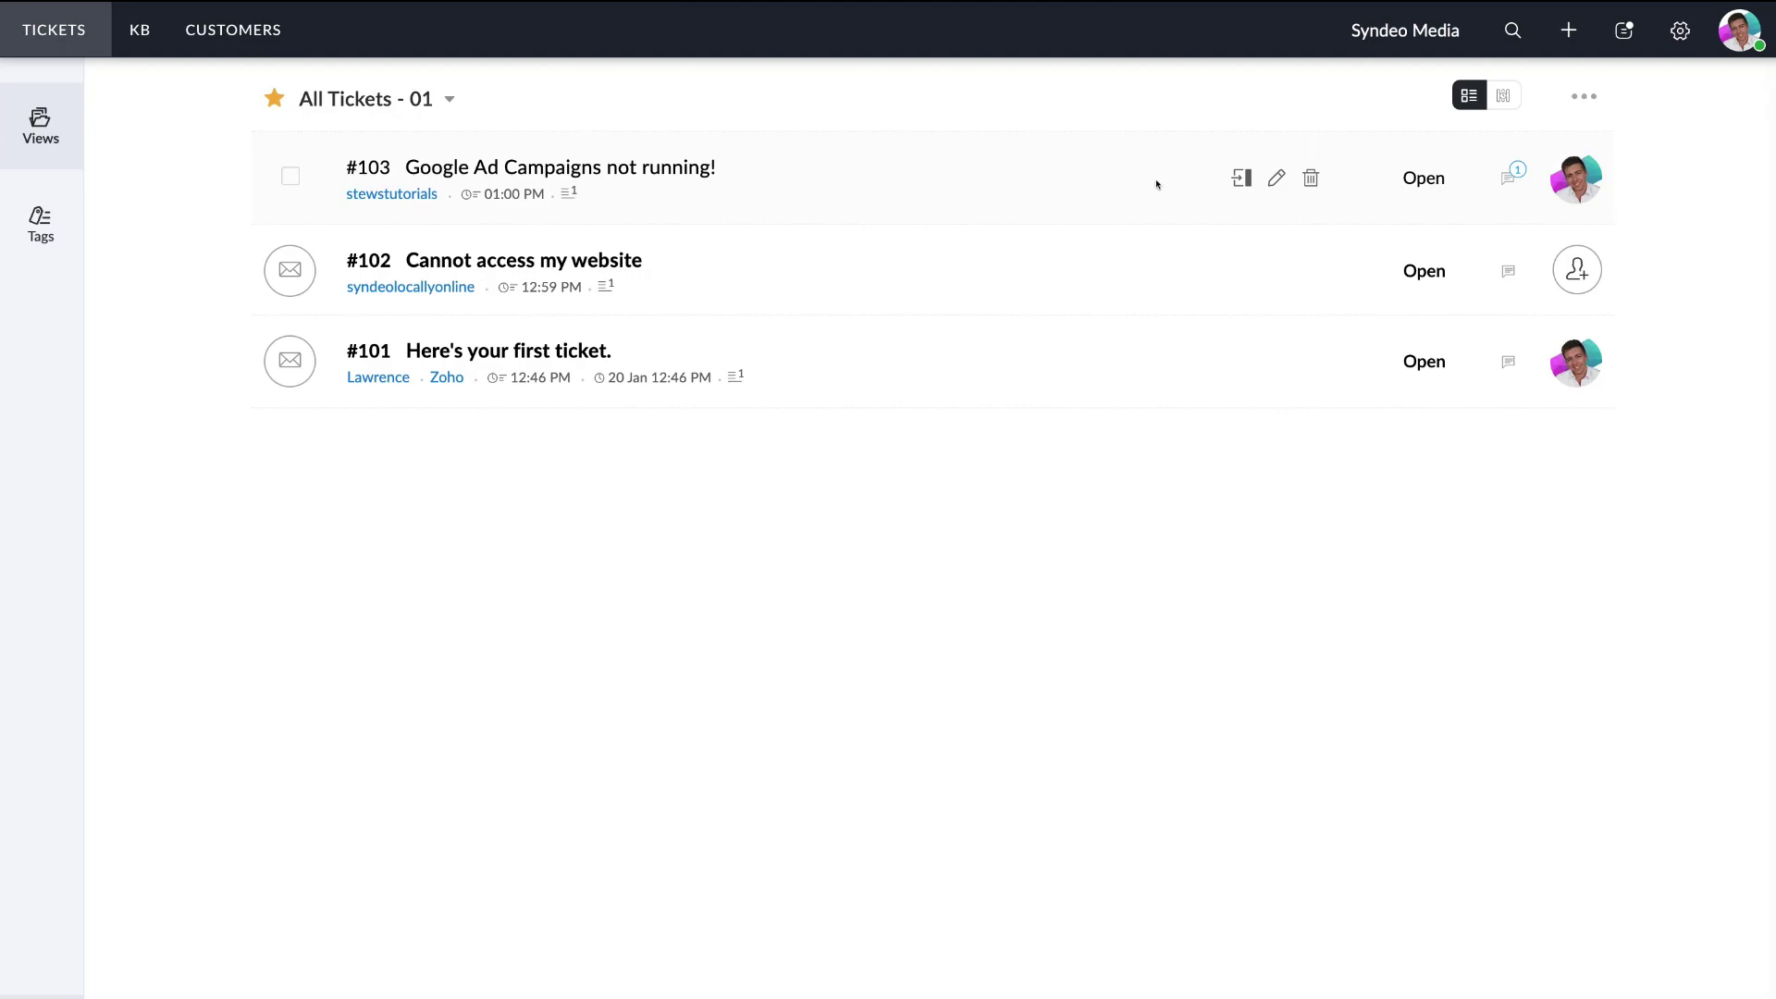
click(1410, 176)
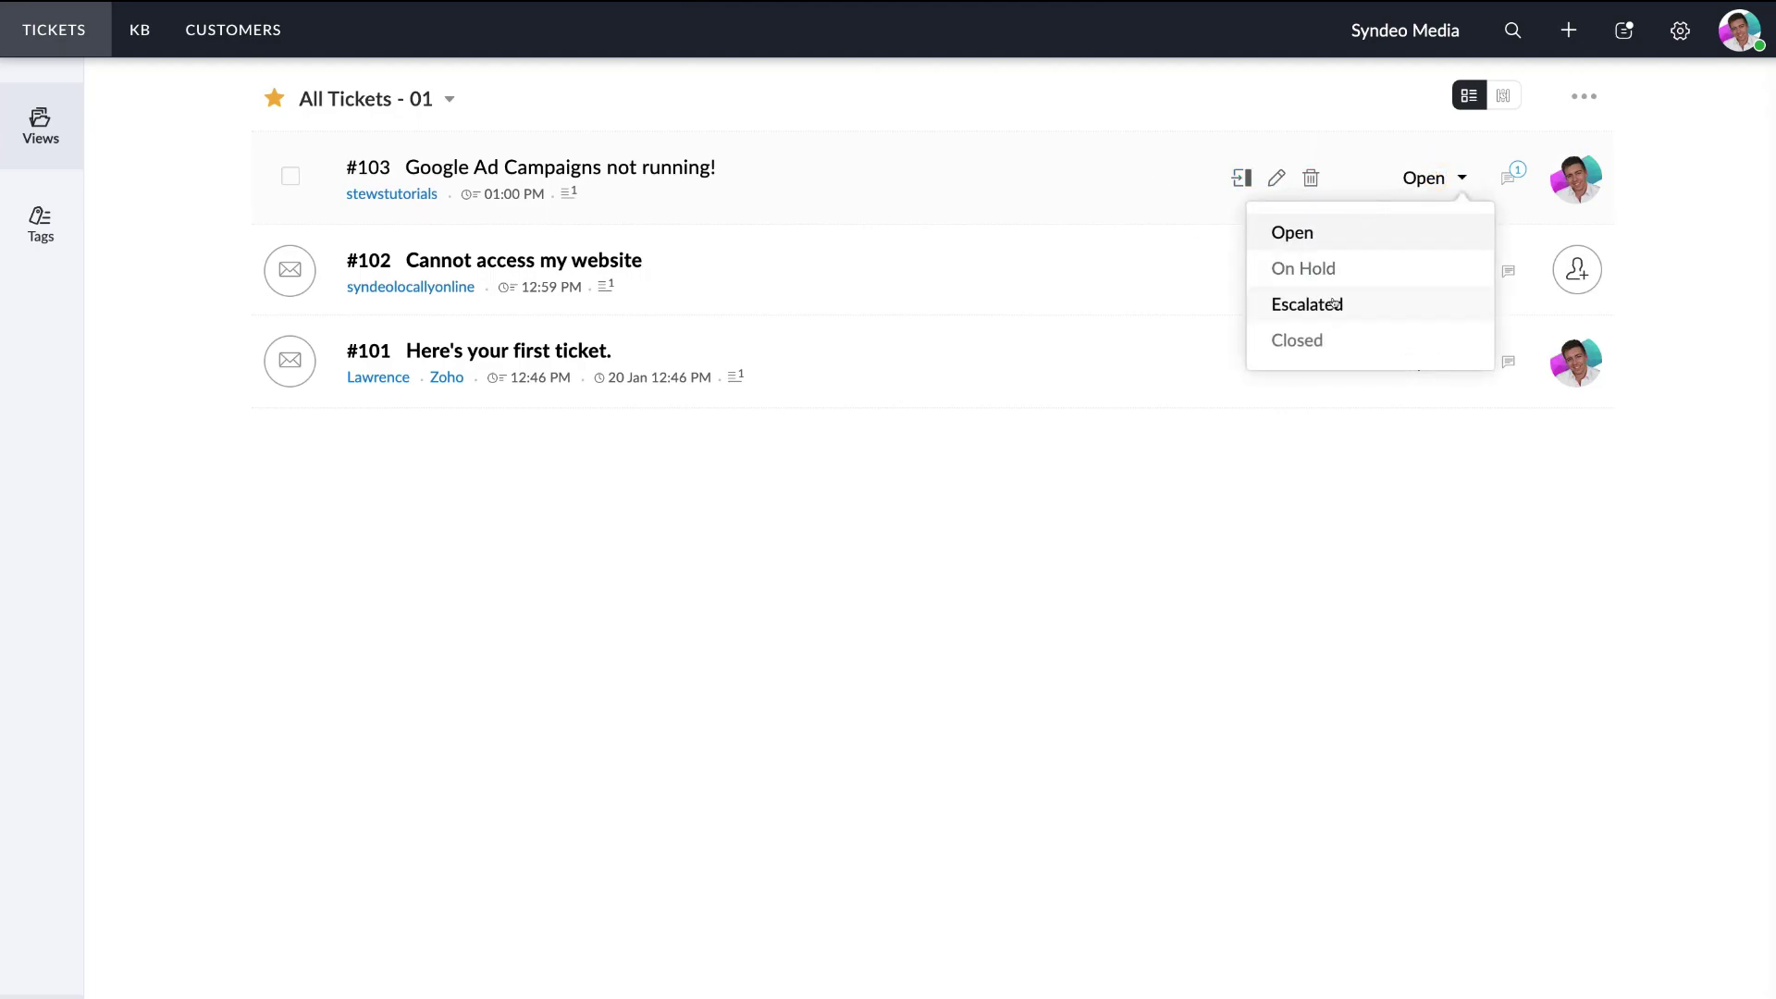
click(1367, 340)
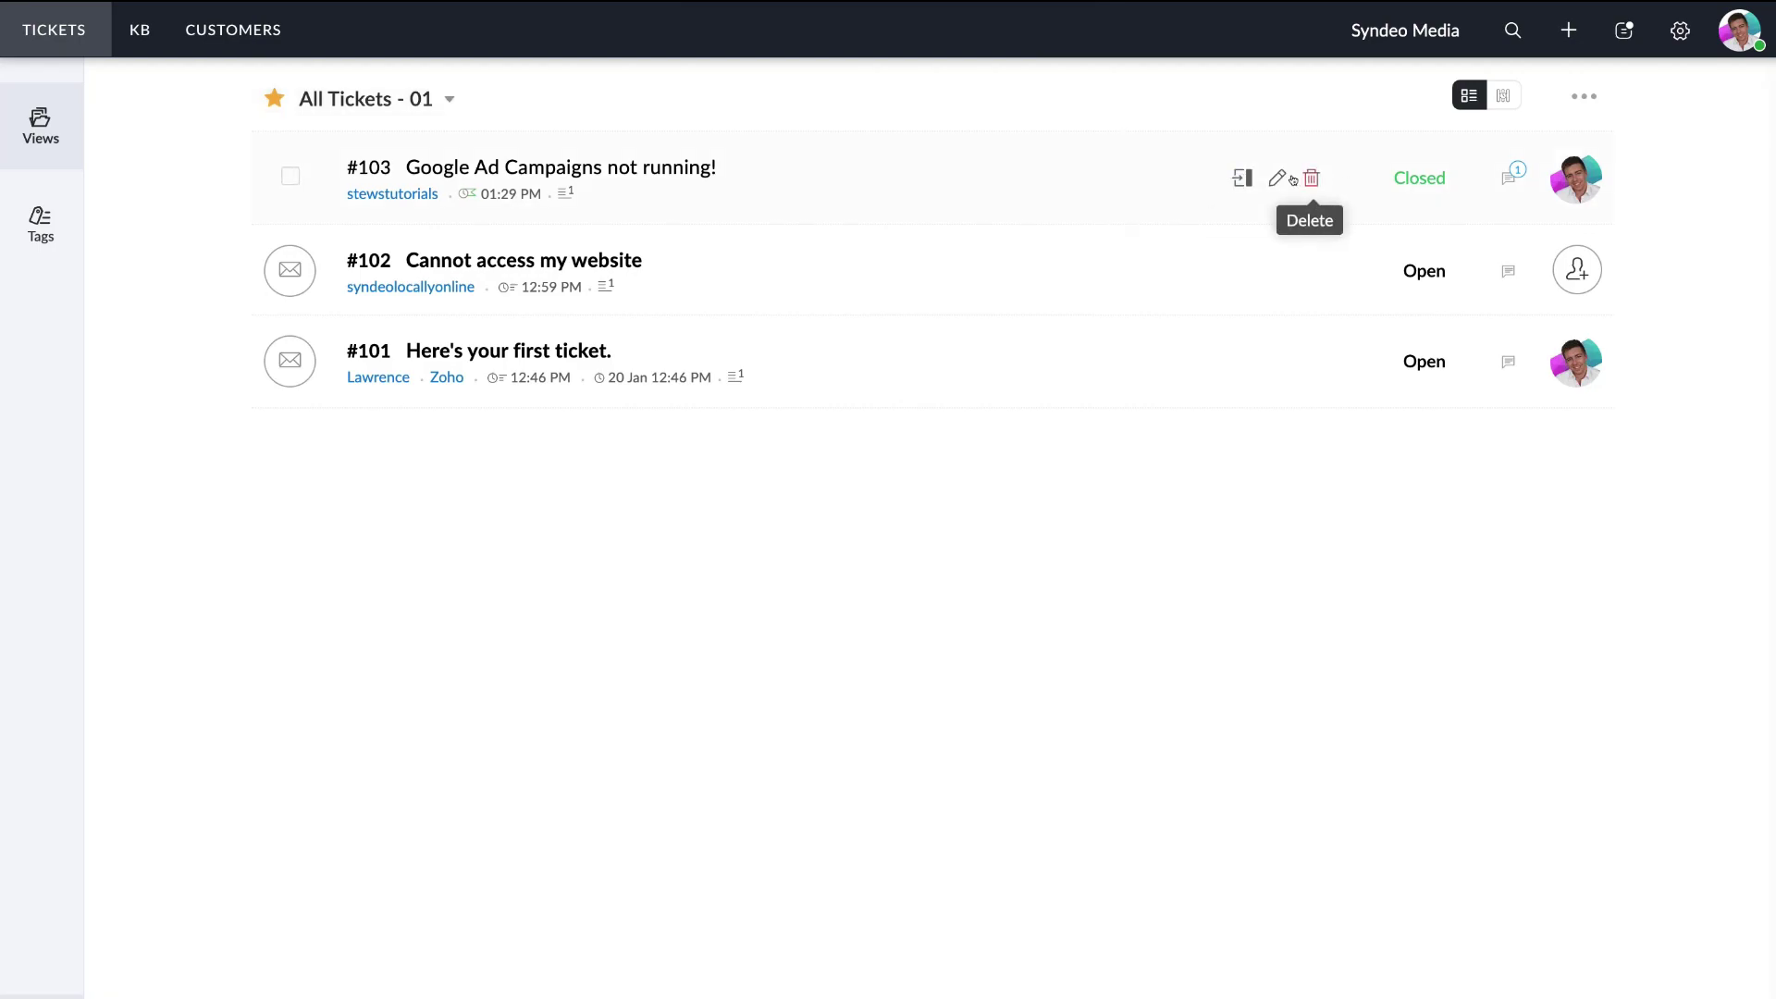
- Look through the available ticket views and switch the ticket list to Open Tickets
click(1240, 175)
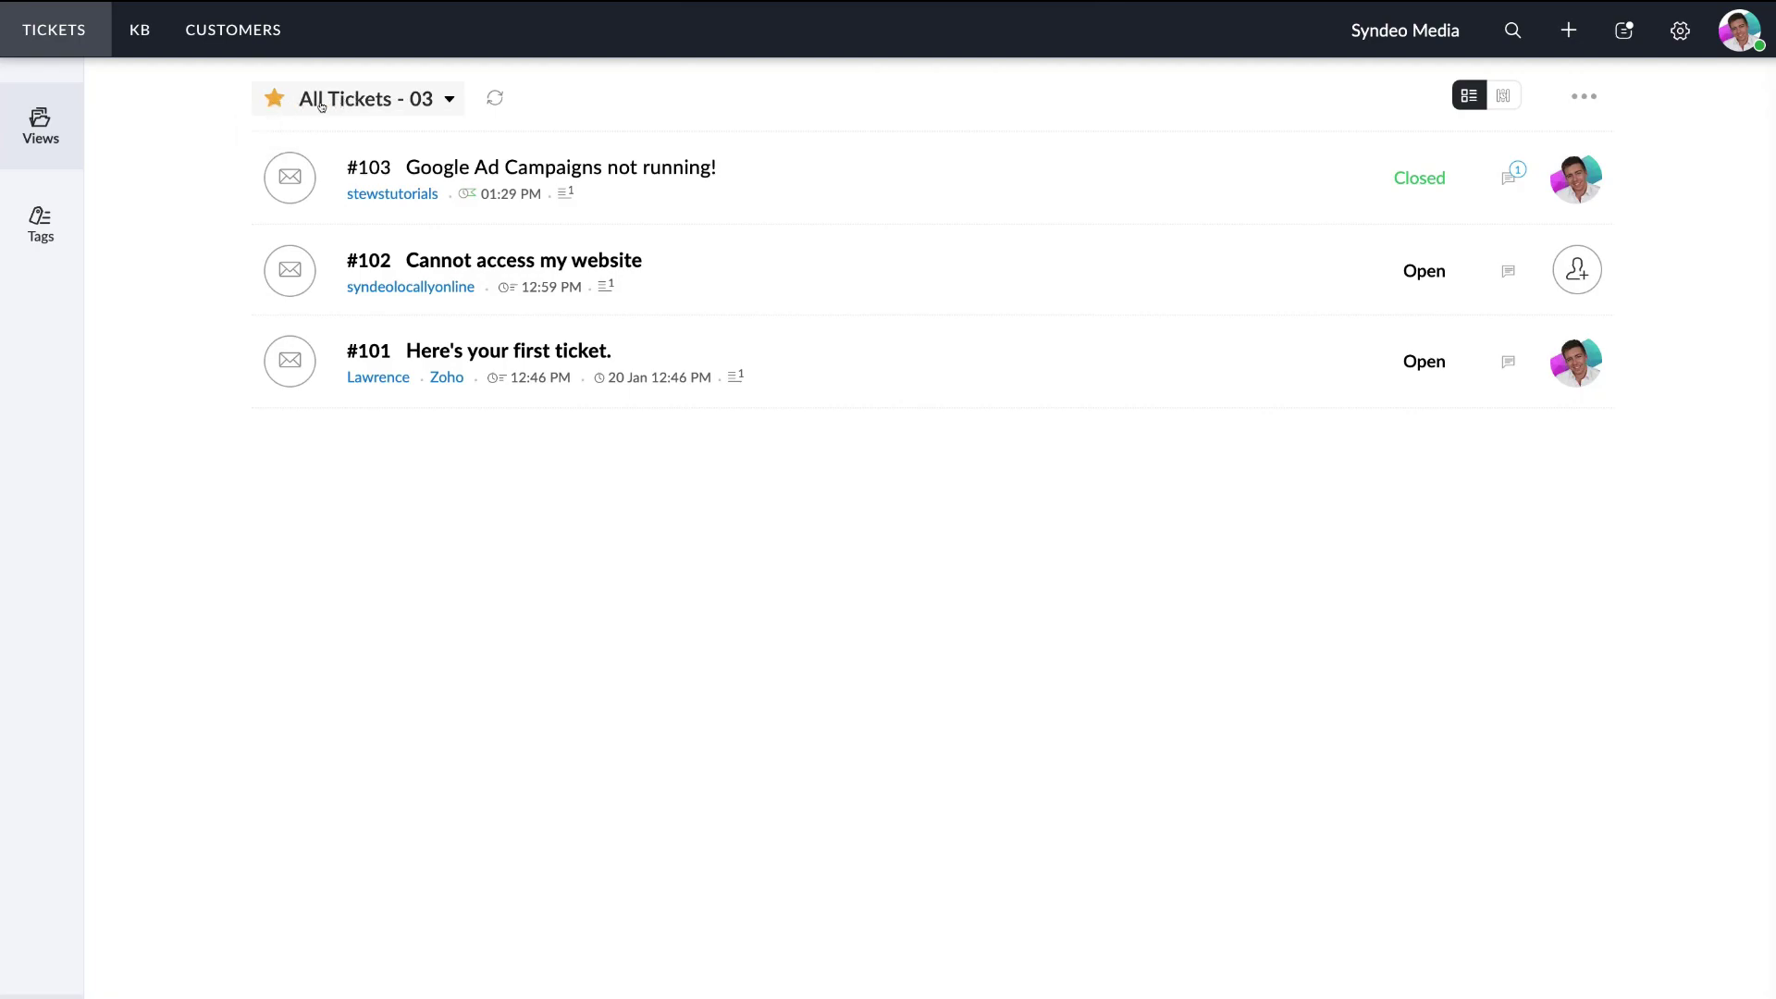
click(426, 98)
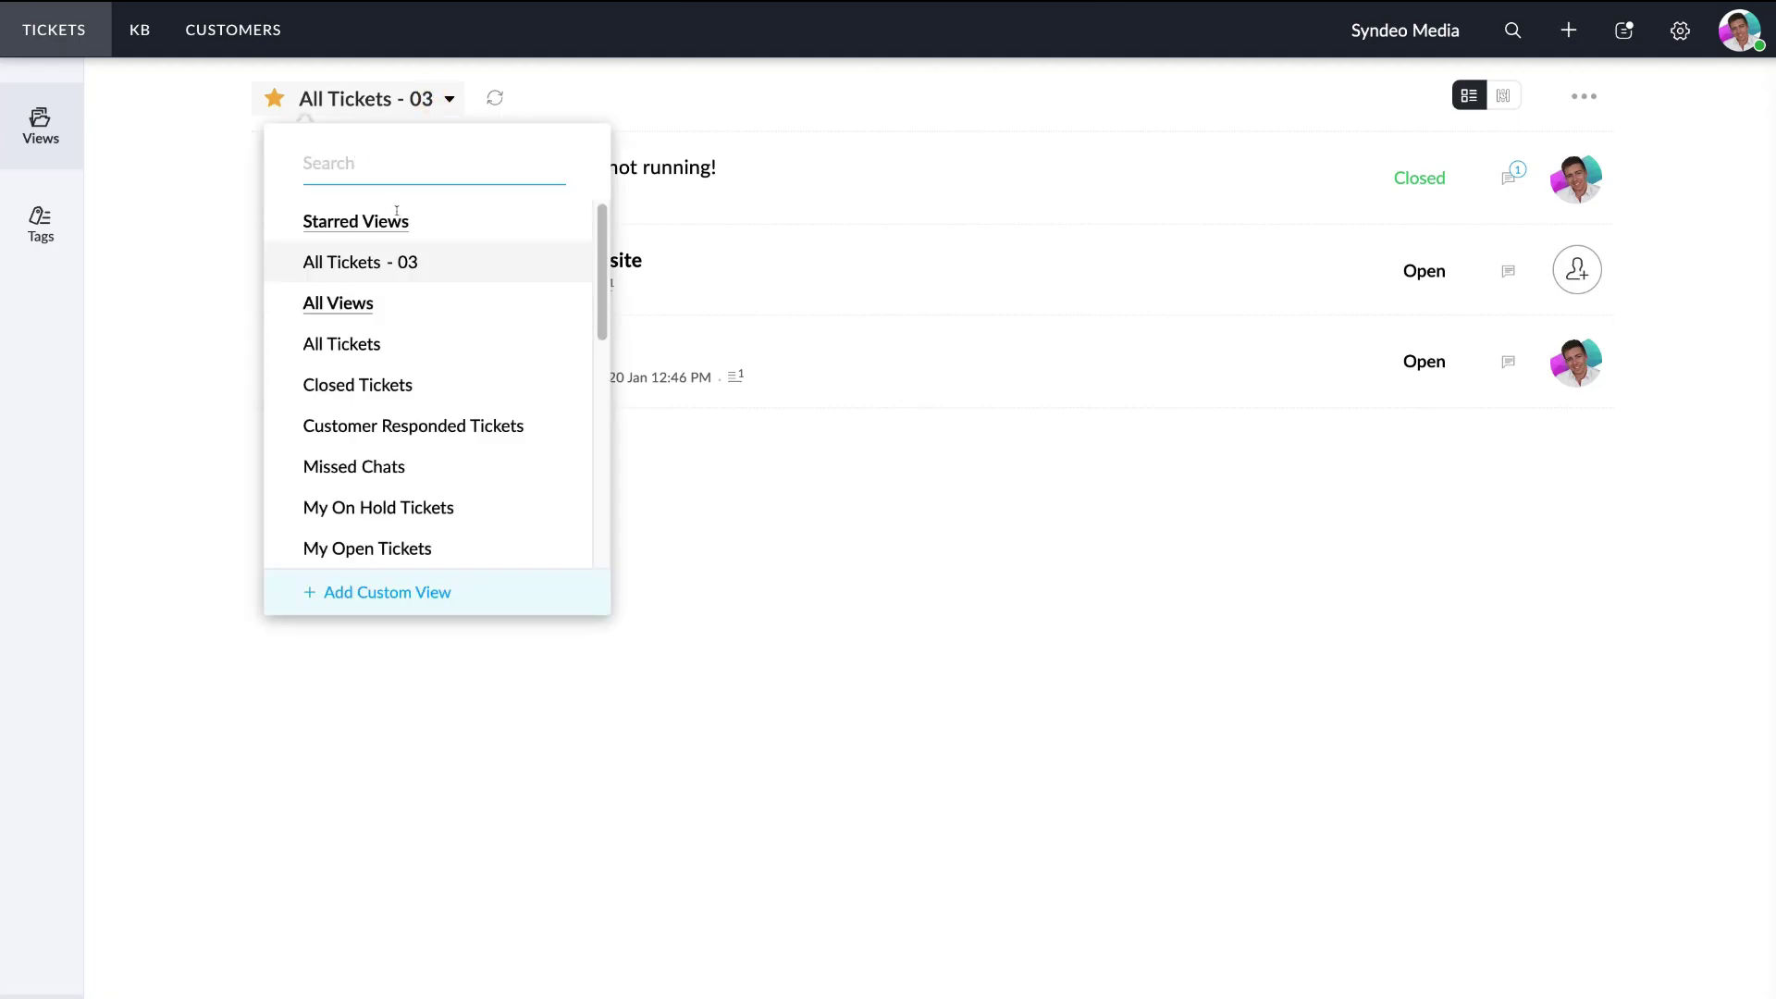
scroll(430, 328, down, 1)
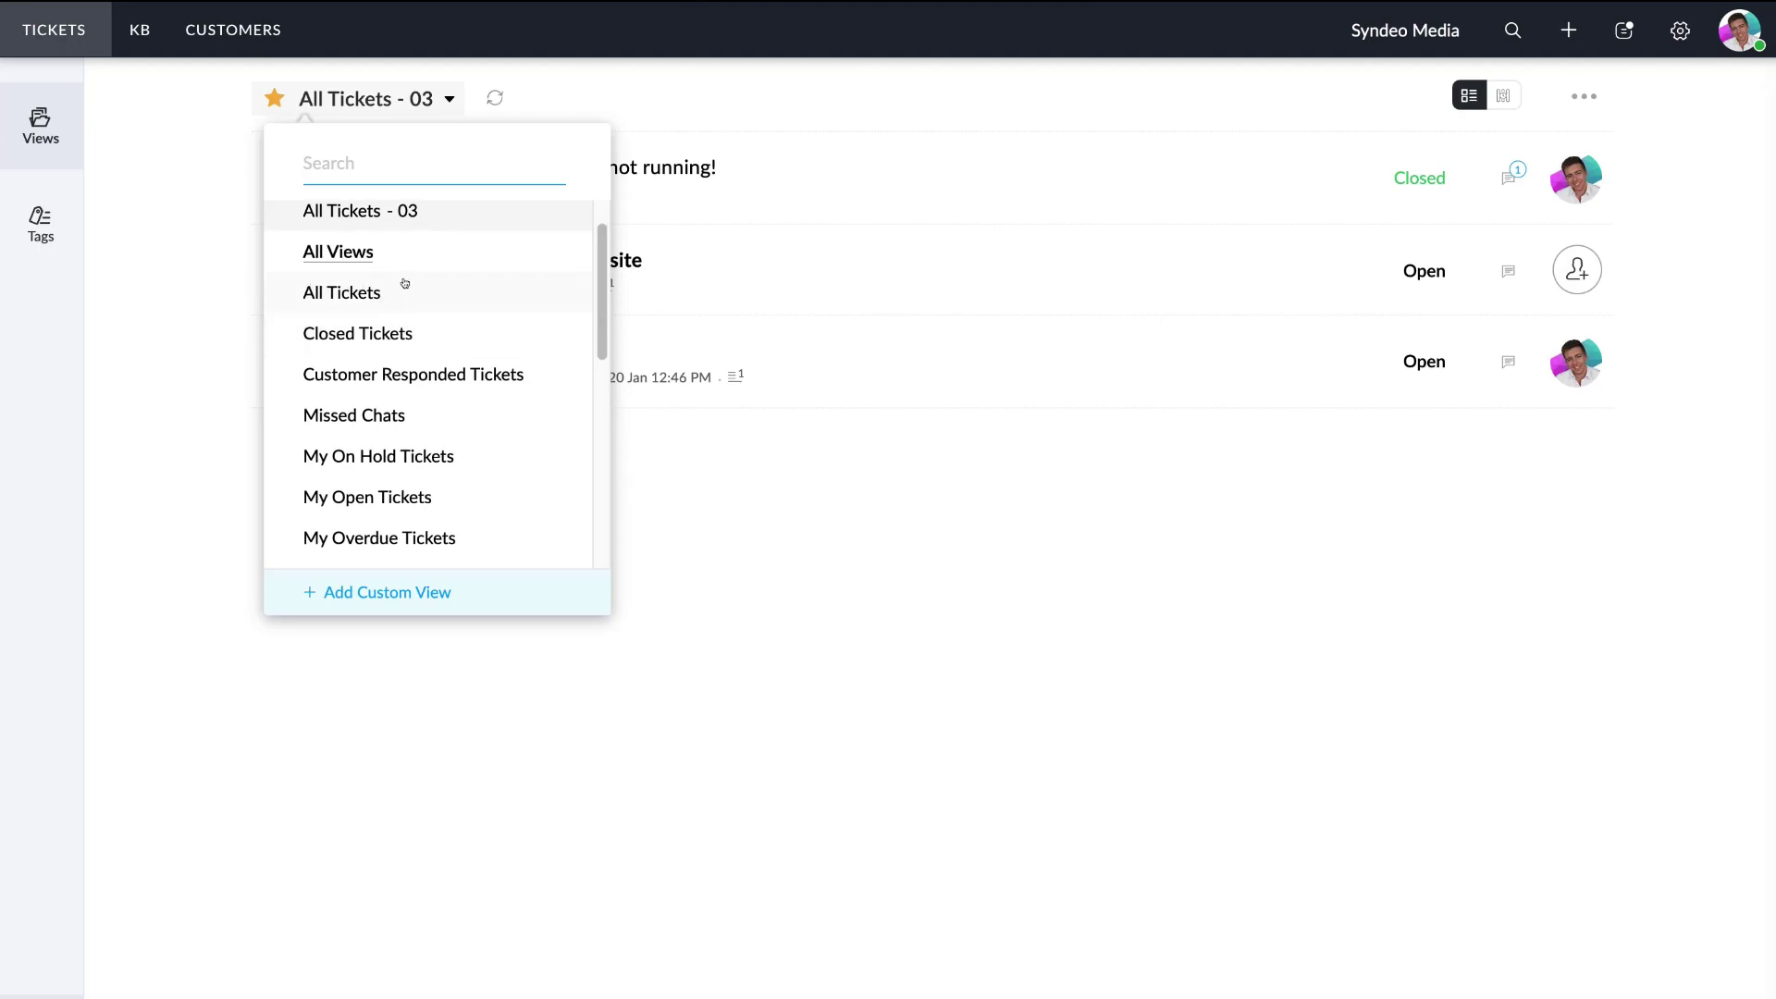
scroll(405, 283, down, 1)
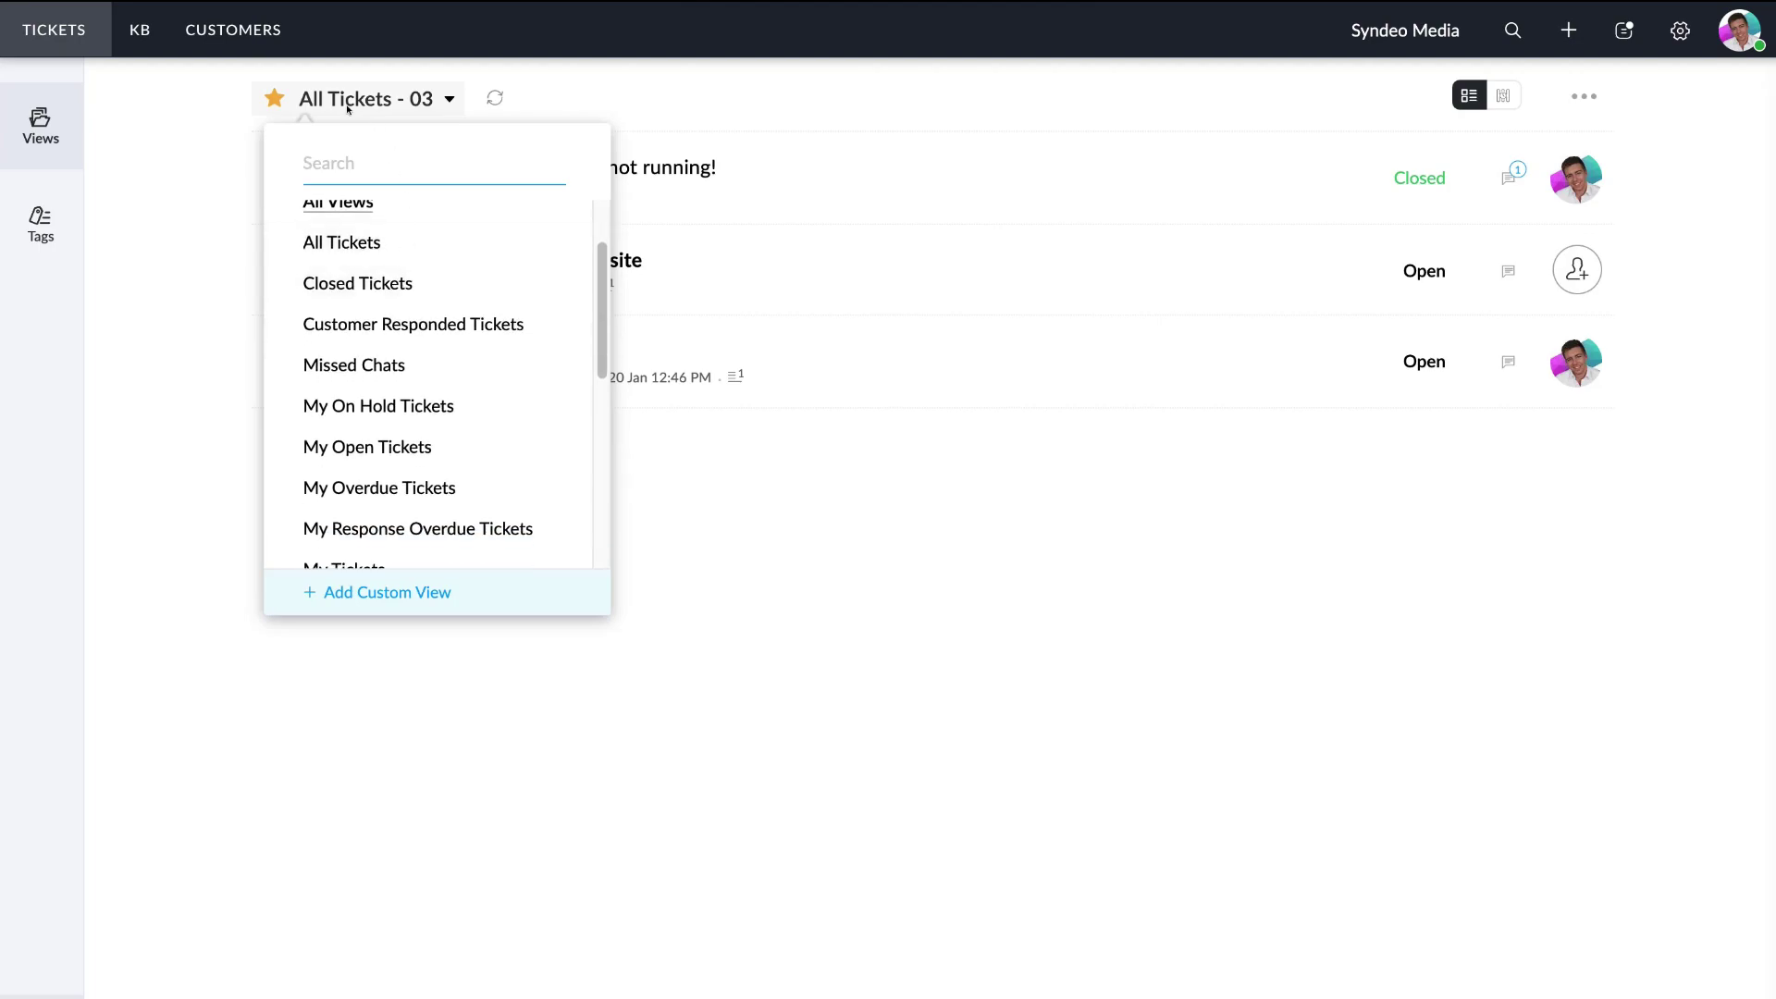
scroll(417, 278, down, 1)
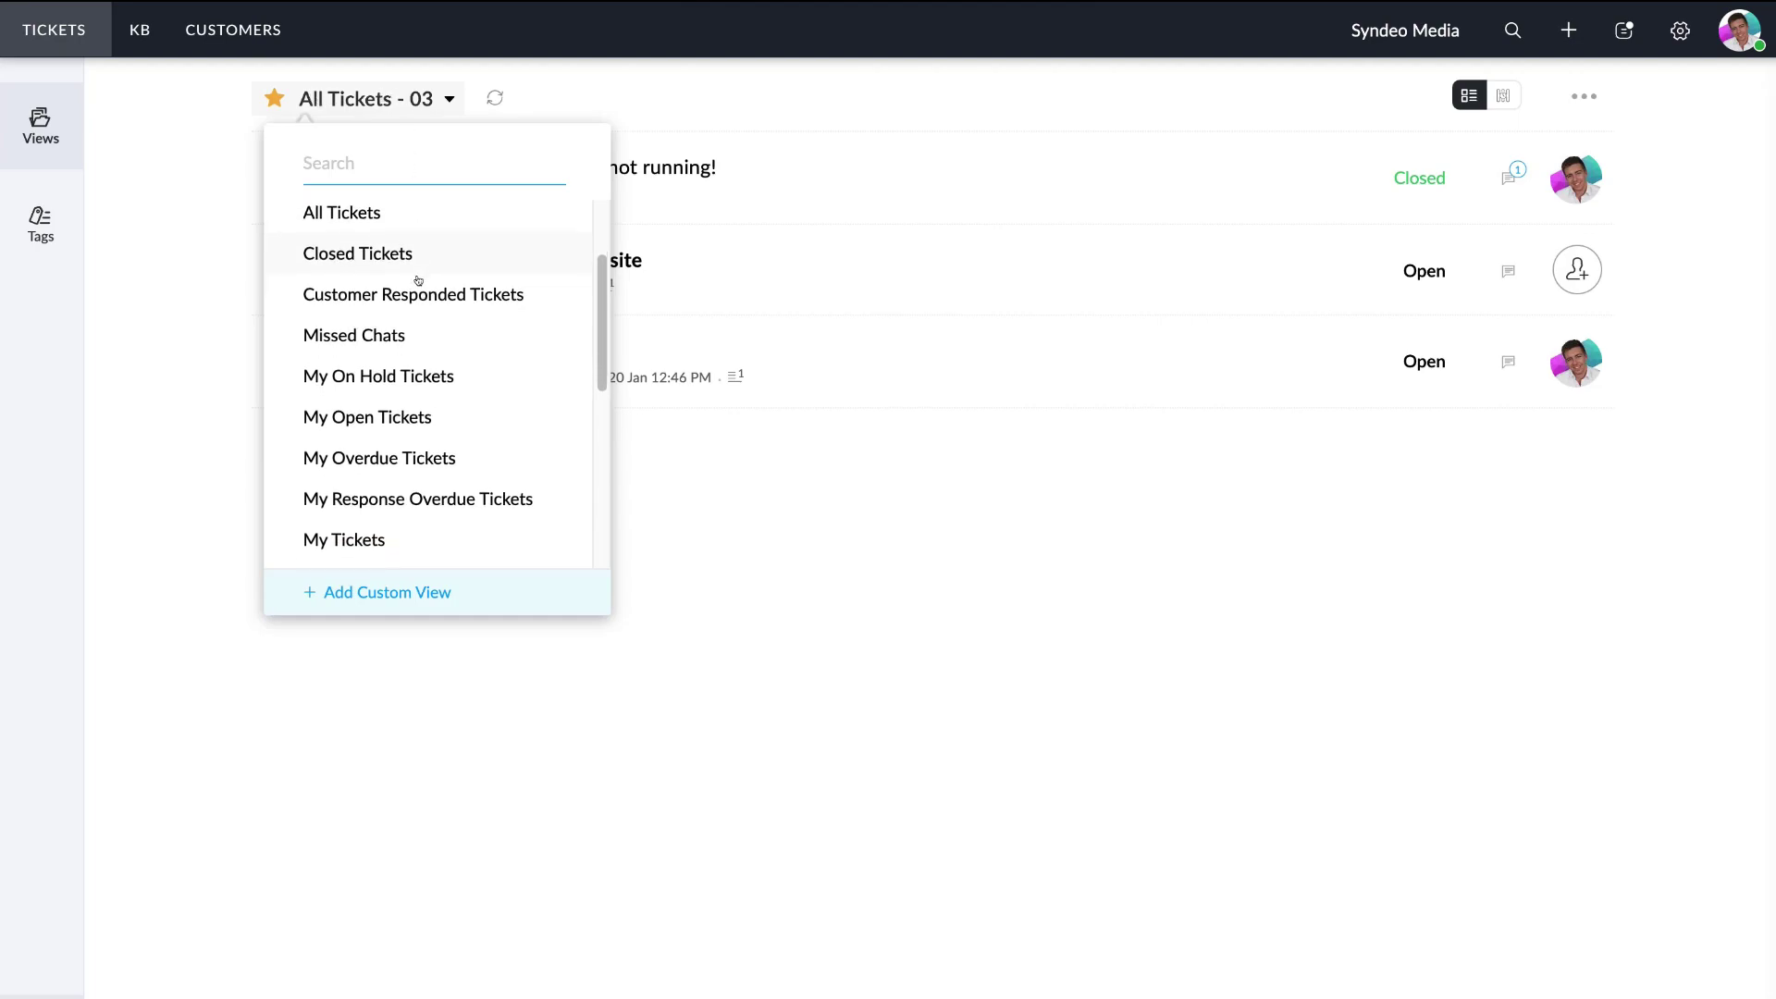
scroll(316, 326, down, 1)
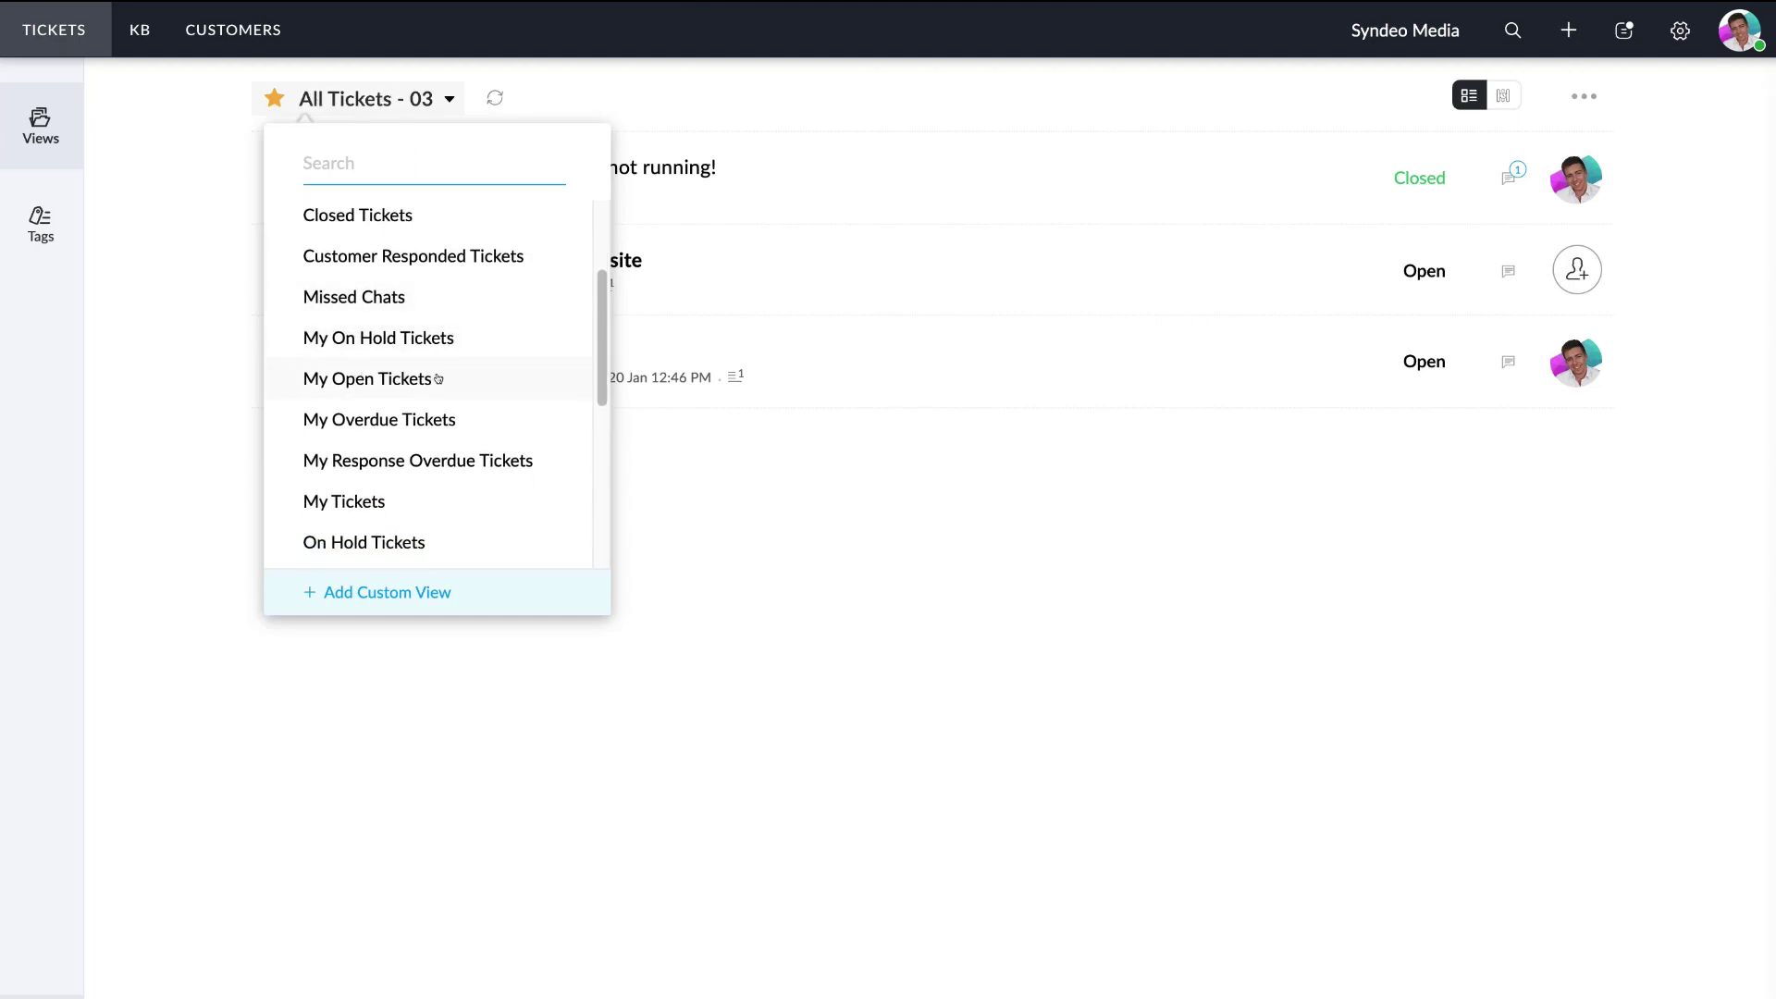
scroll(438, 379, down, 1)
scroll(439, 378, down, 3)
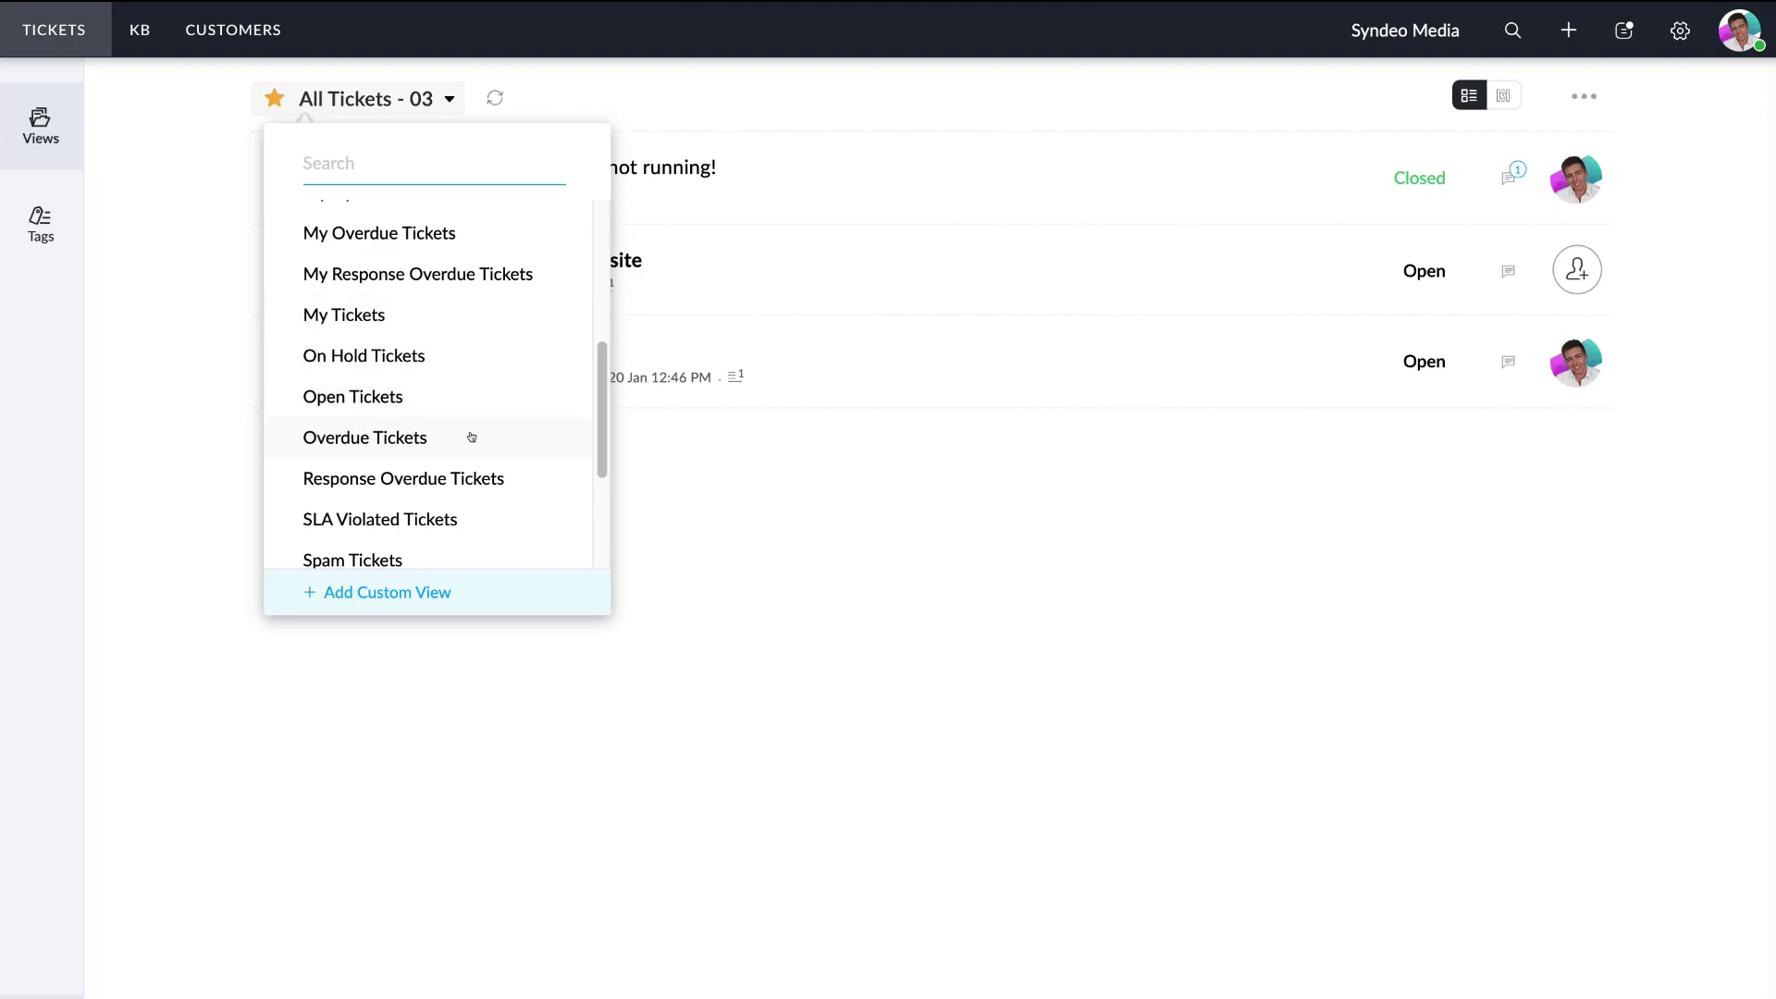
scroll(472, 437, down, 5)
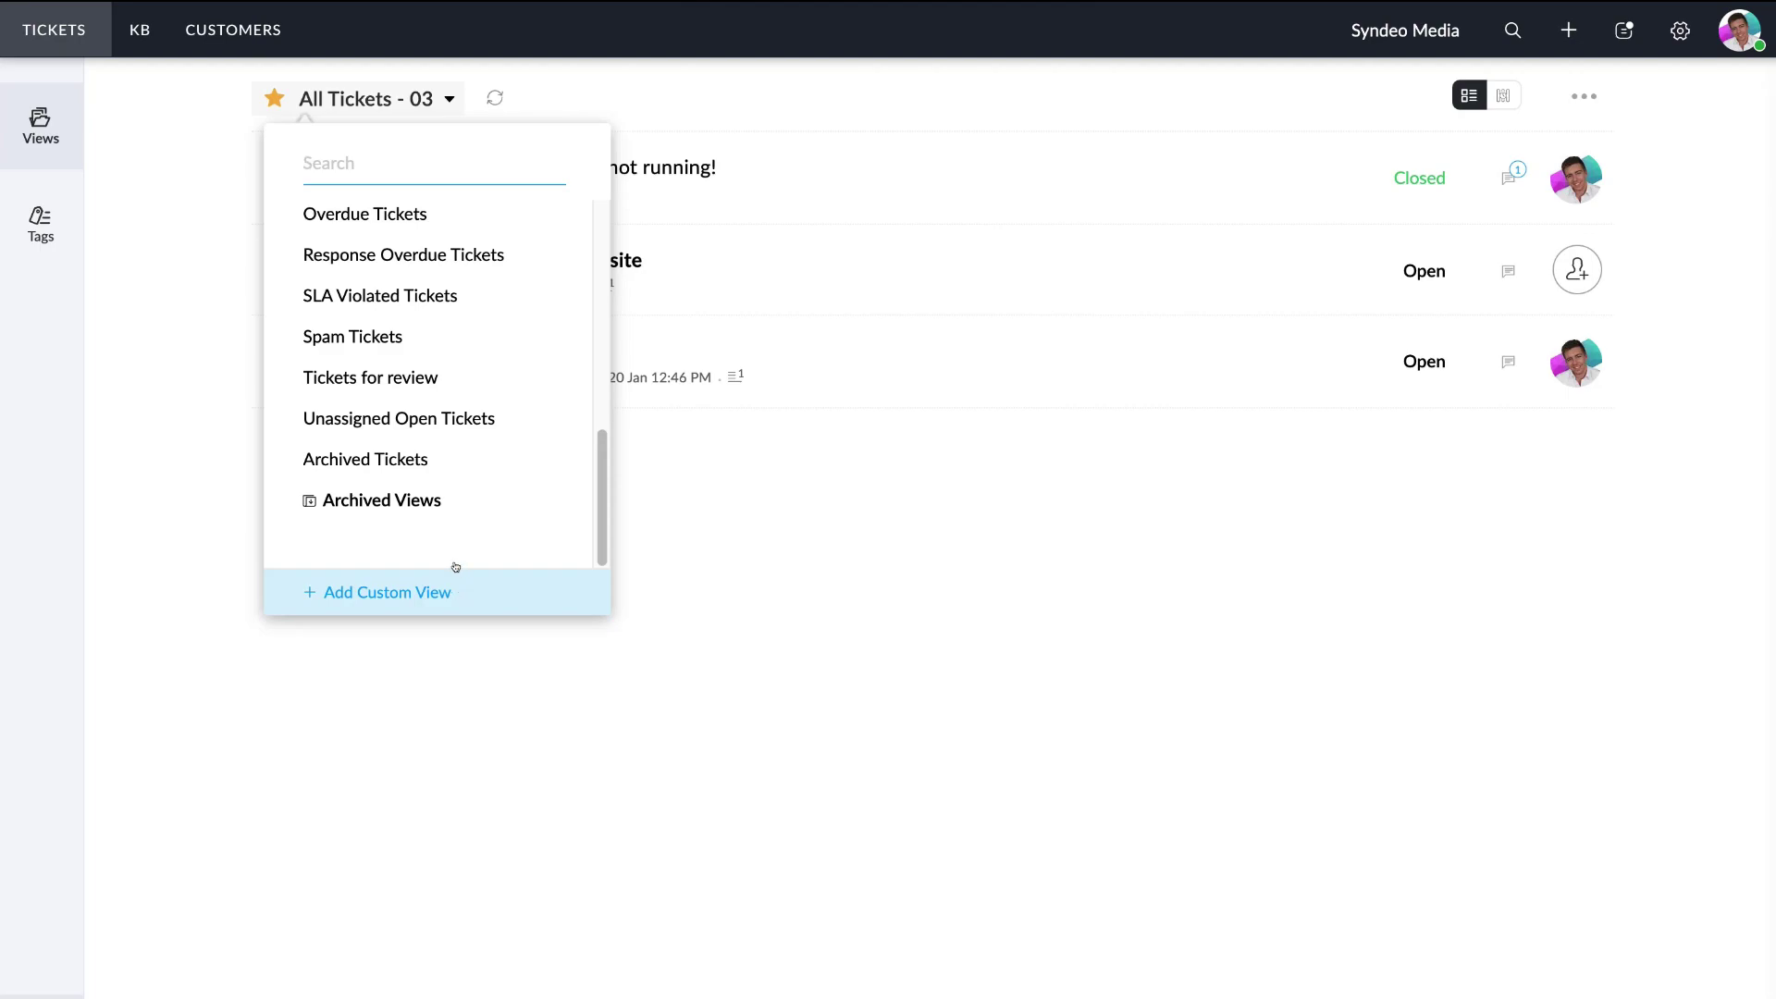
scroll(429, 389, up, 3)
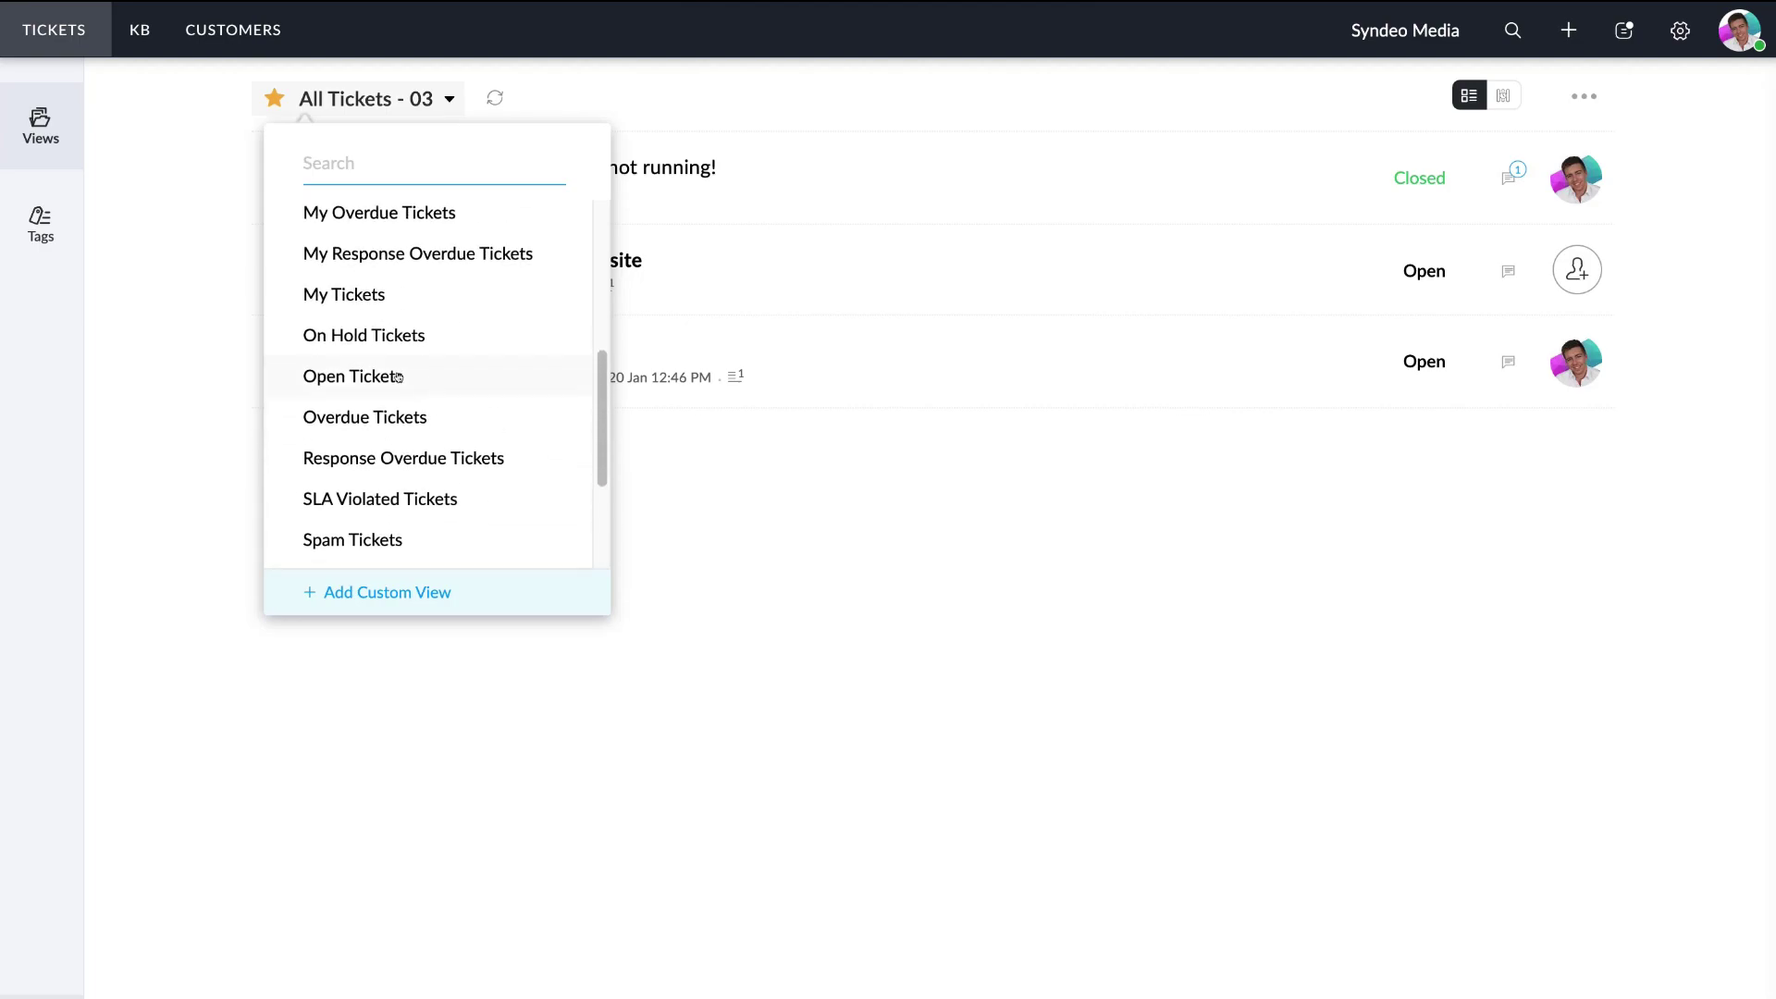
click(416, 365)
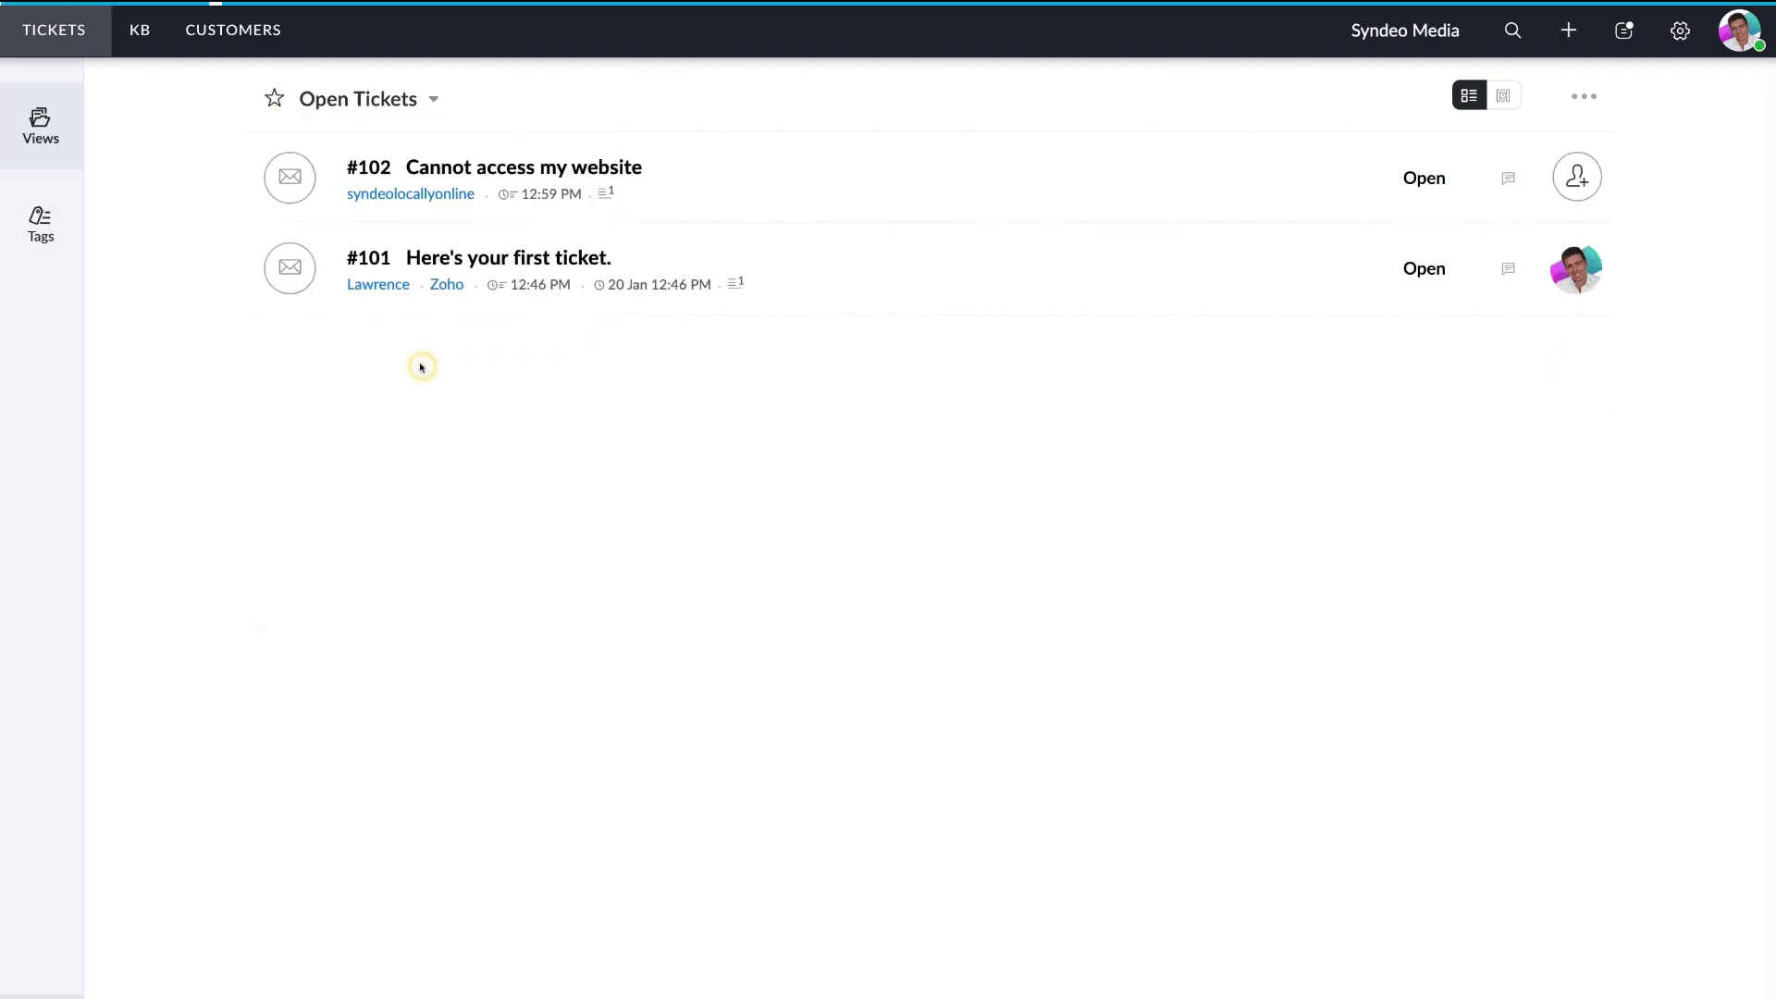
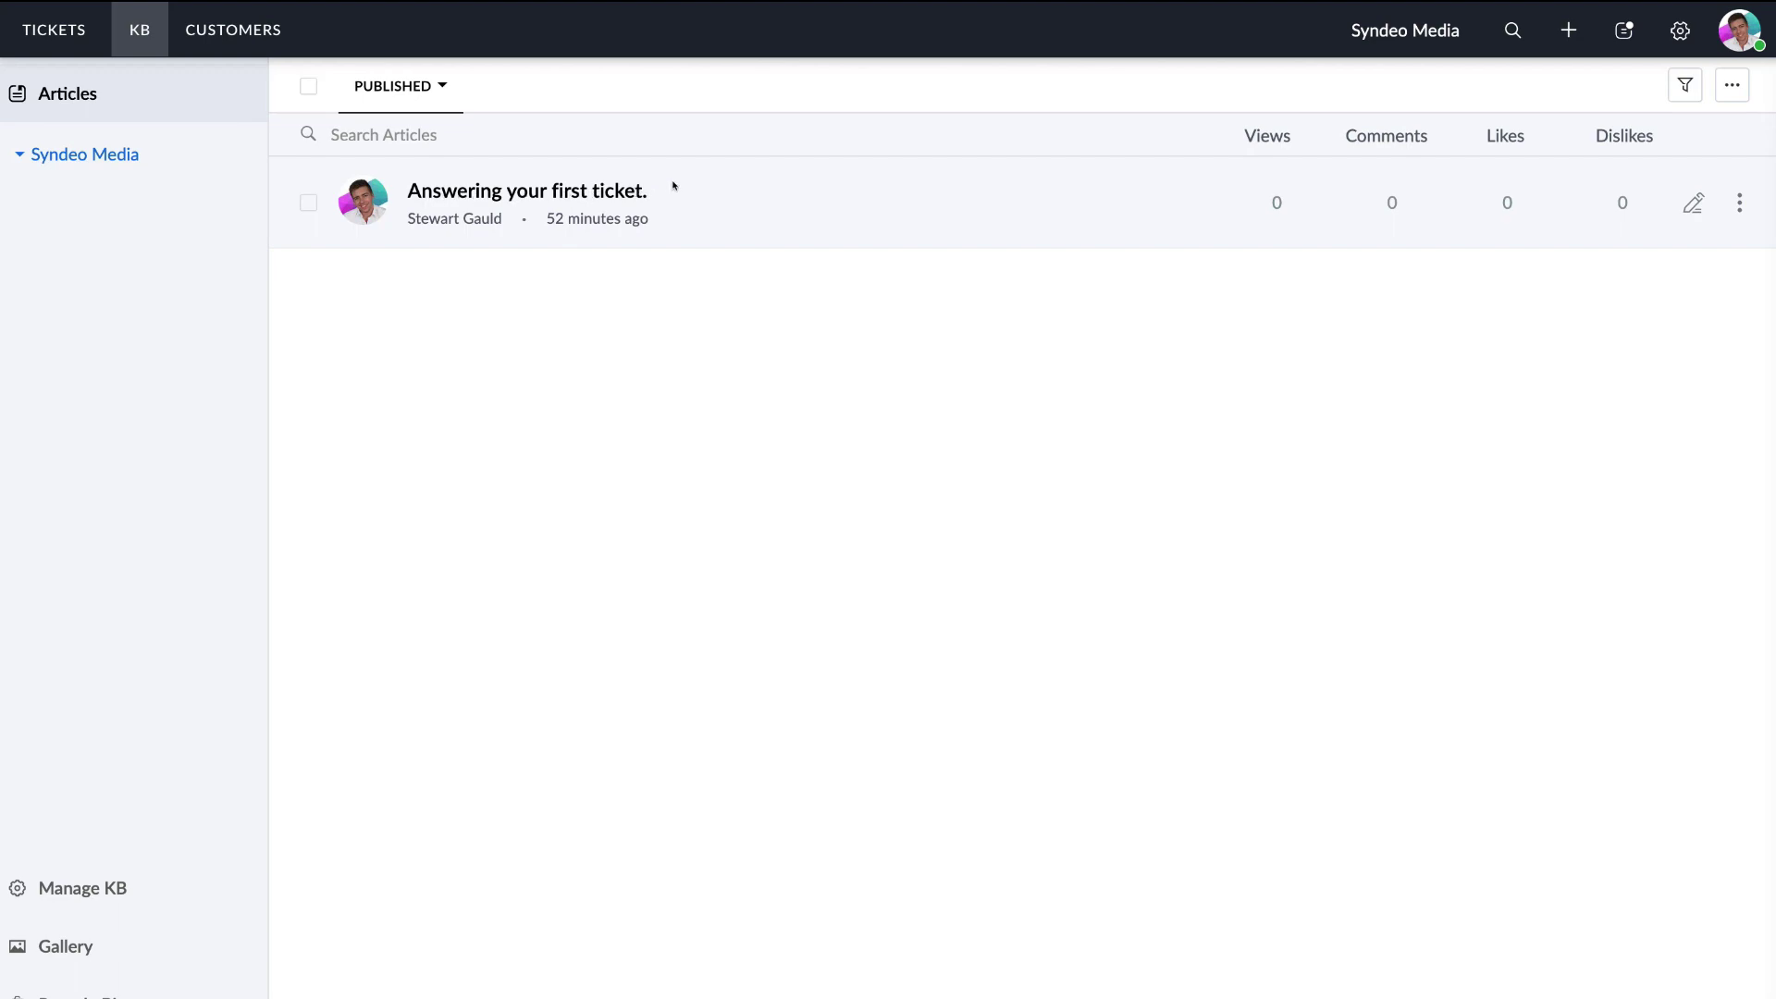
- Read the knowledge base article "Answering your first ticket." and look through the fields of the new article form without publishing anything
click(623, 187)
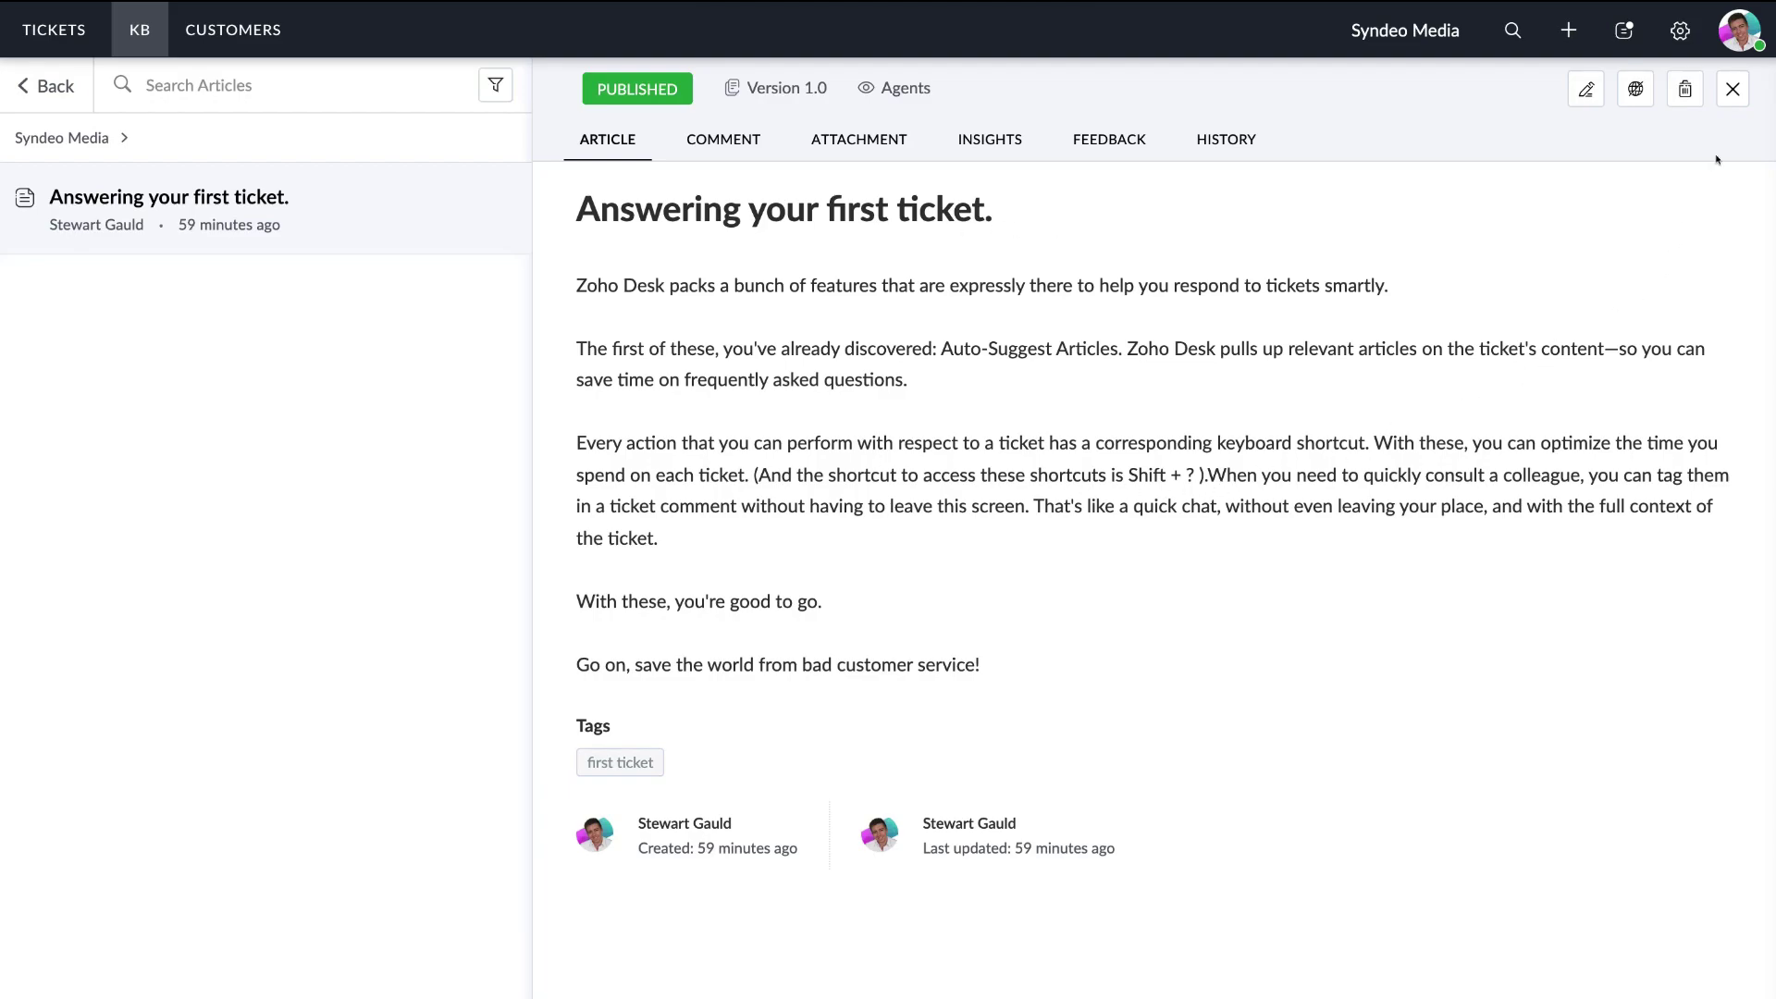
click(1727, 89)
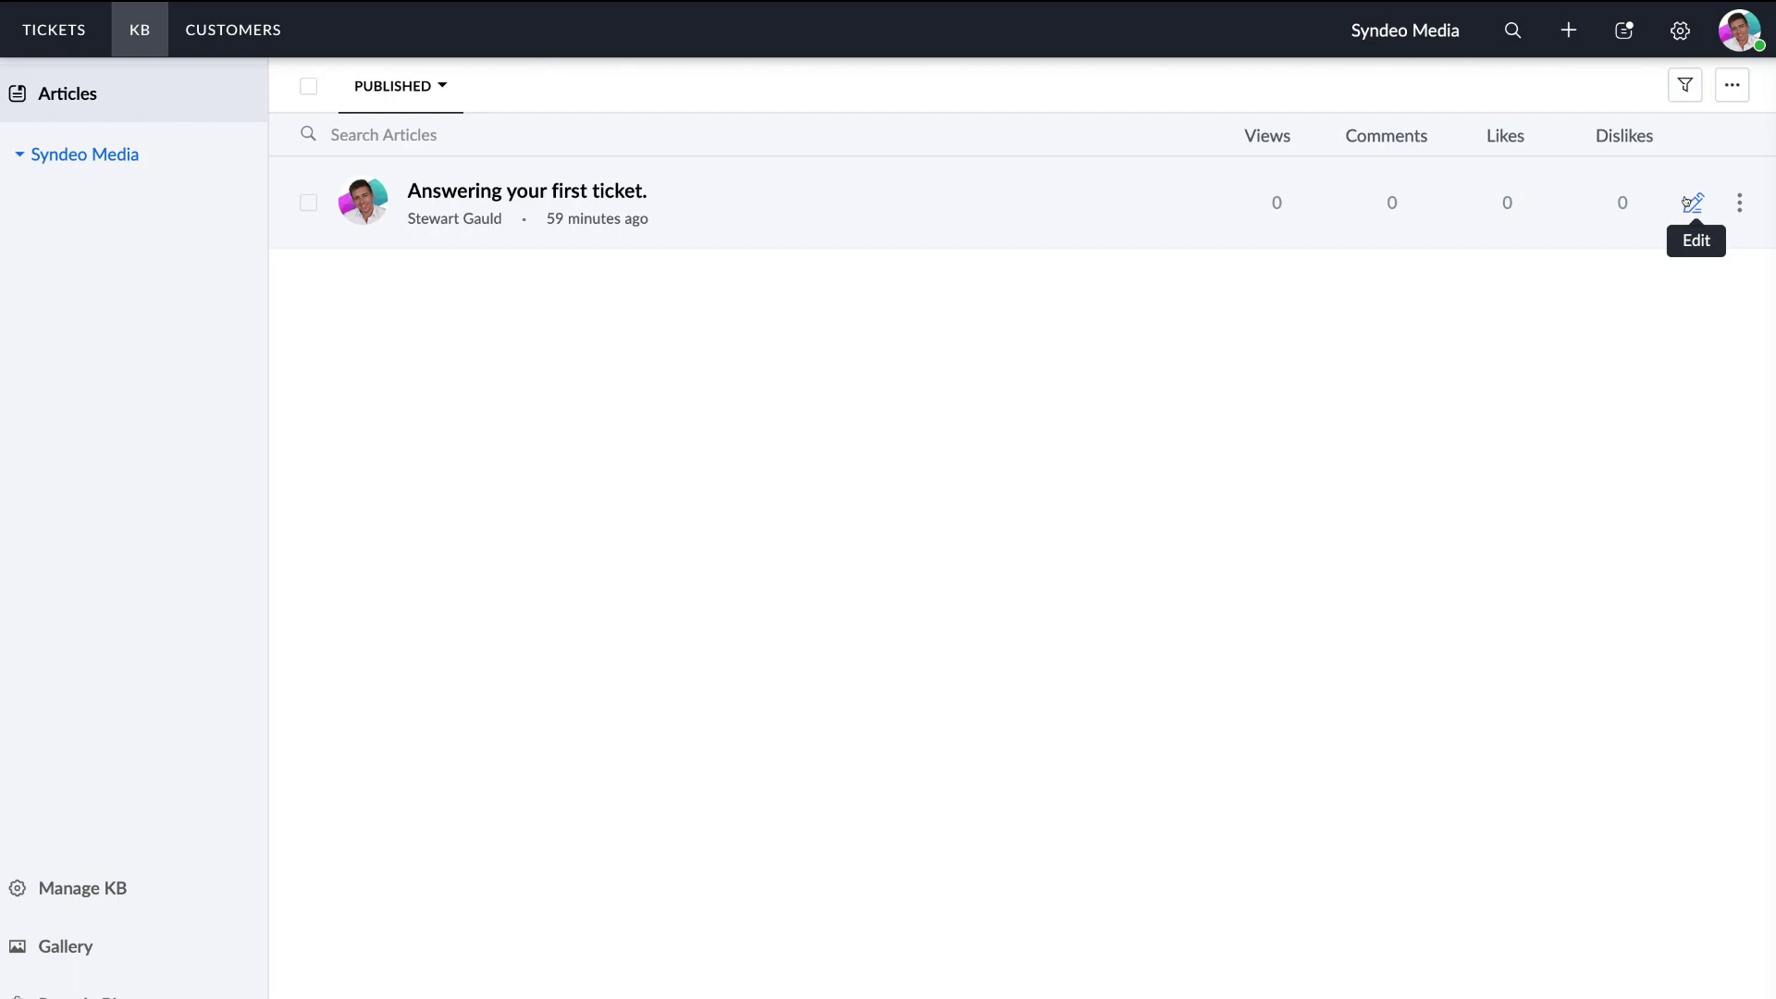
click(1562, 31)
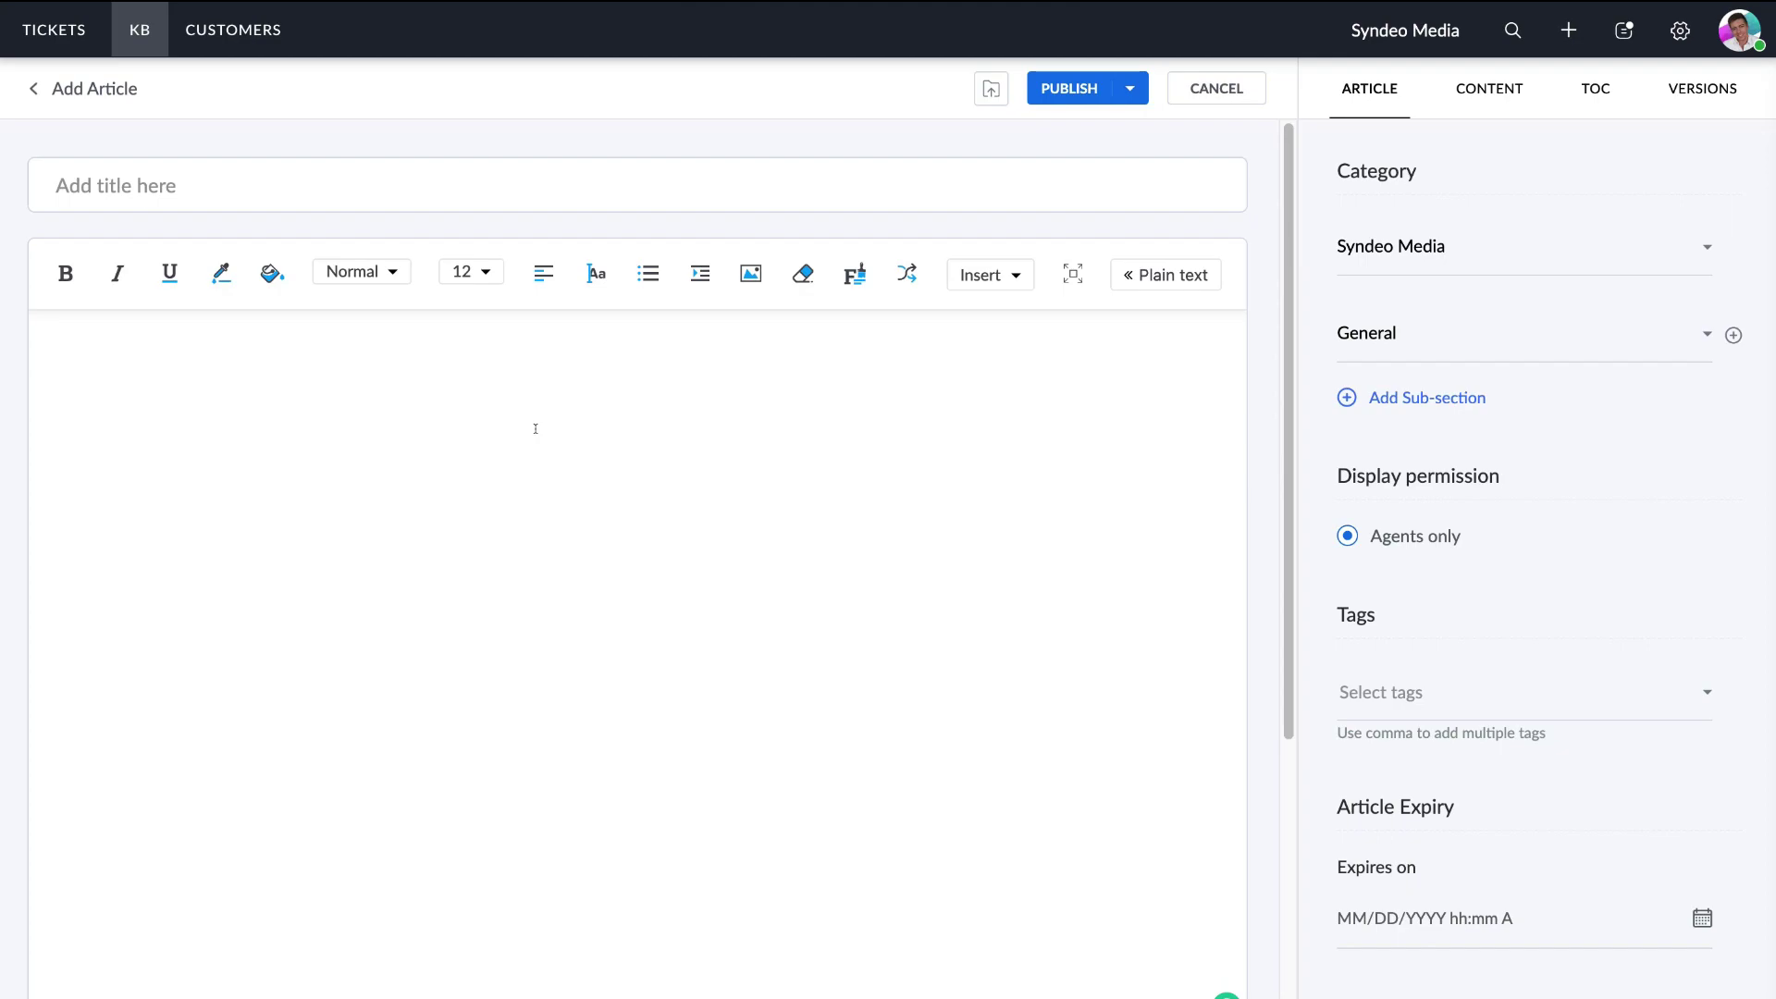
scroll(560, 531, down, 5)
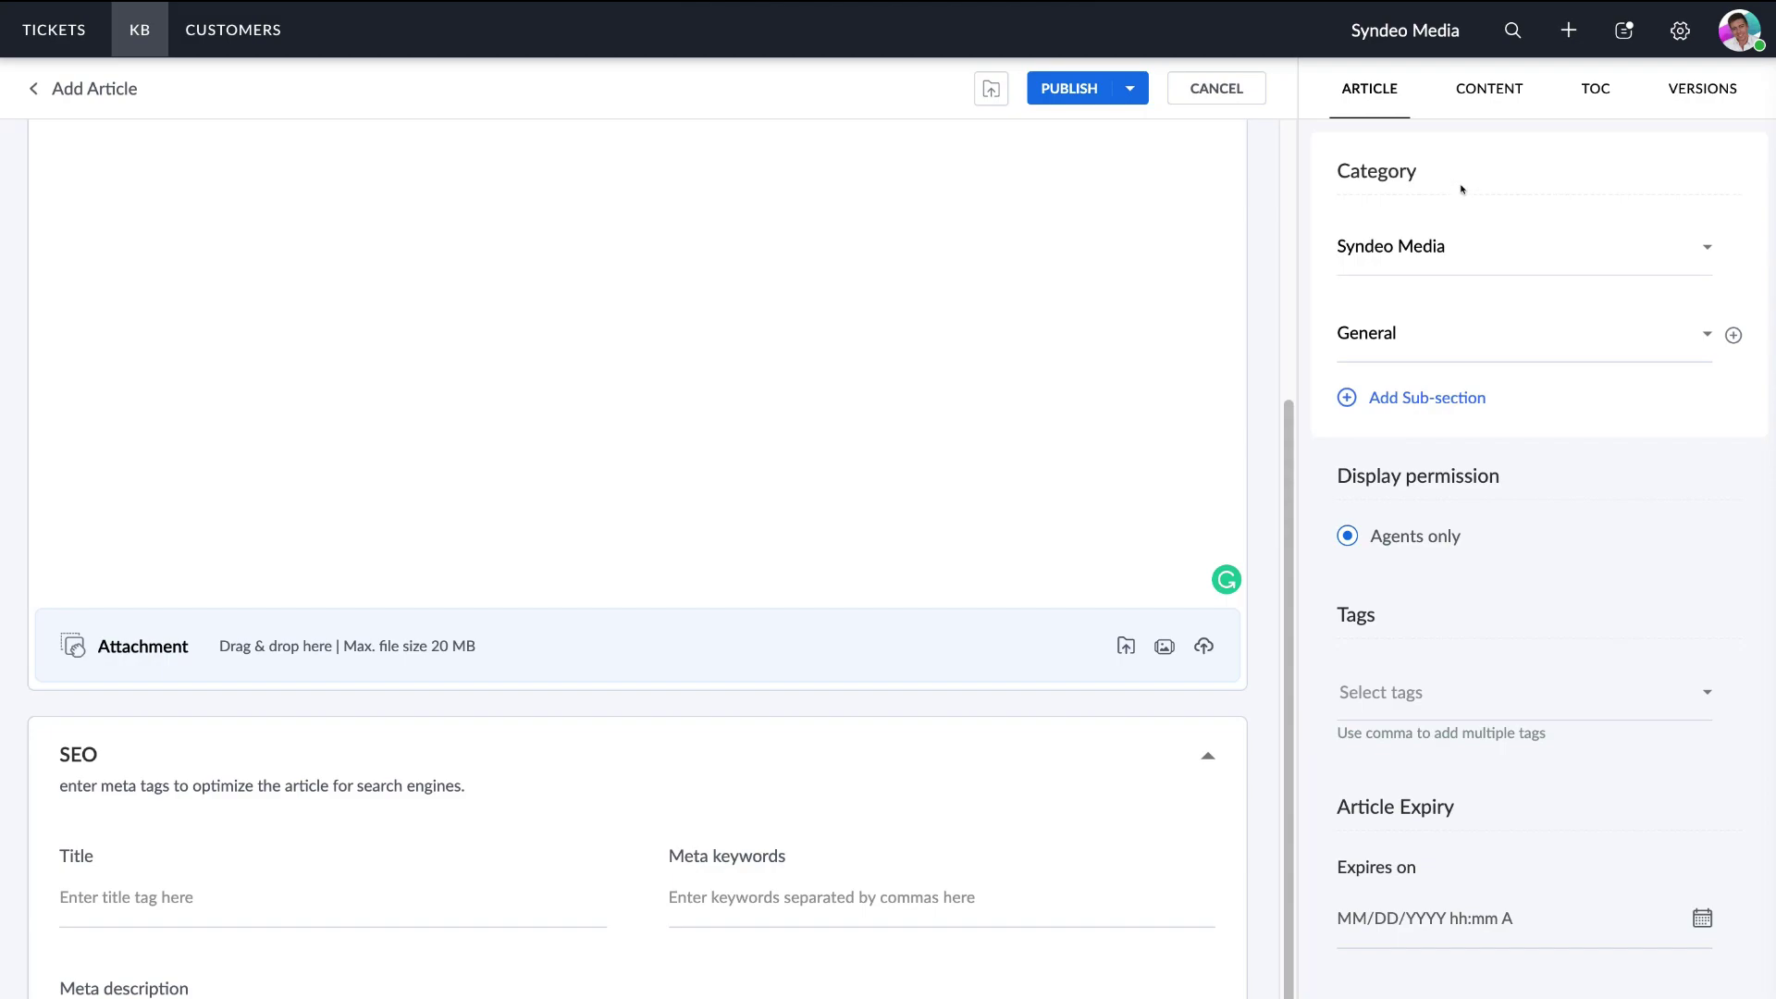
click(1236, 85)
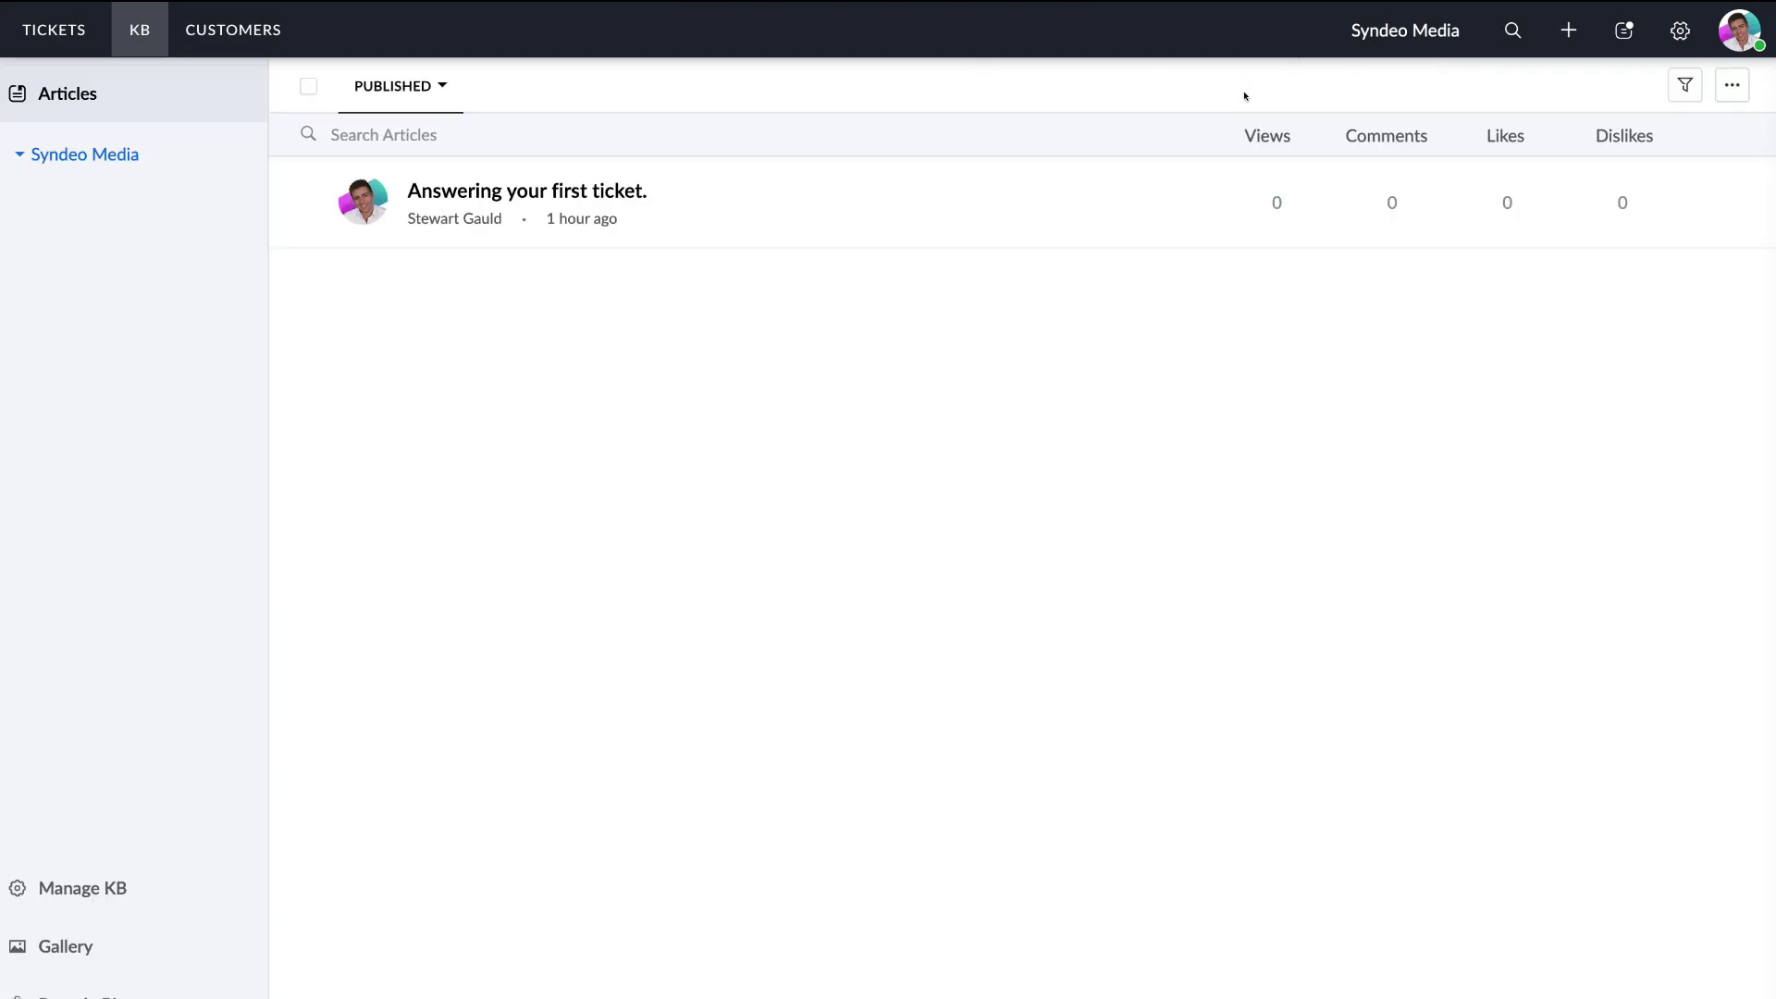
- Review the customer contacts and accounts lists, and look over the fields of the new account form without submitting it
click(223, 27)
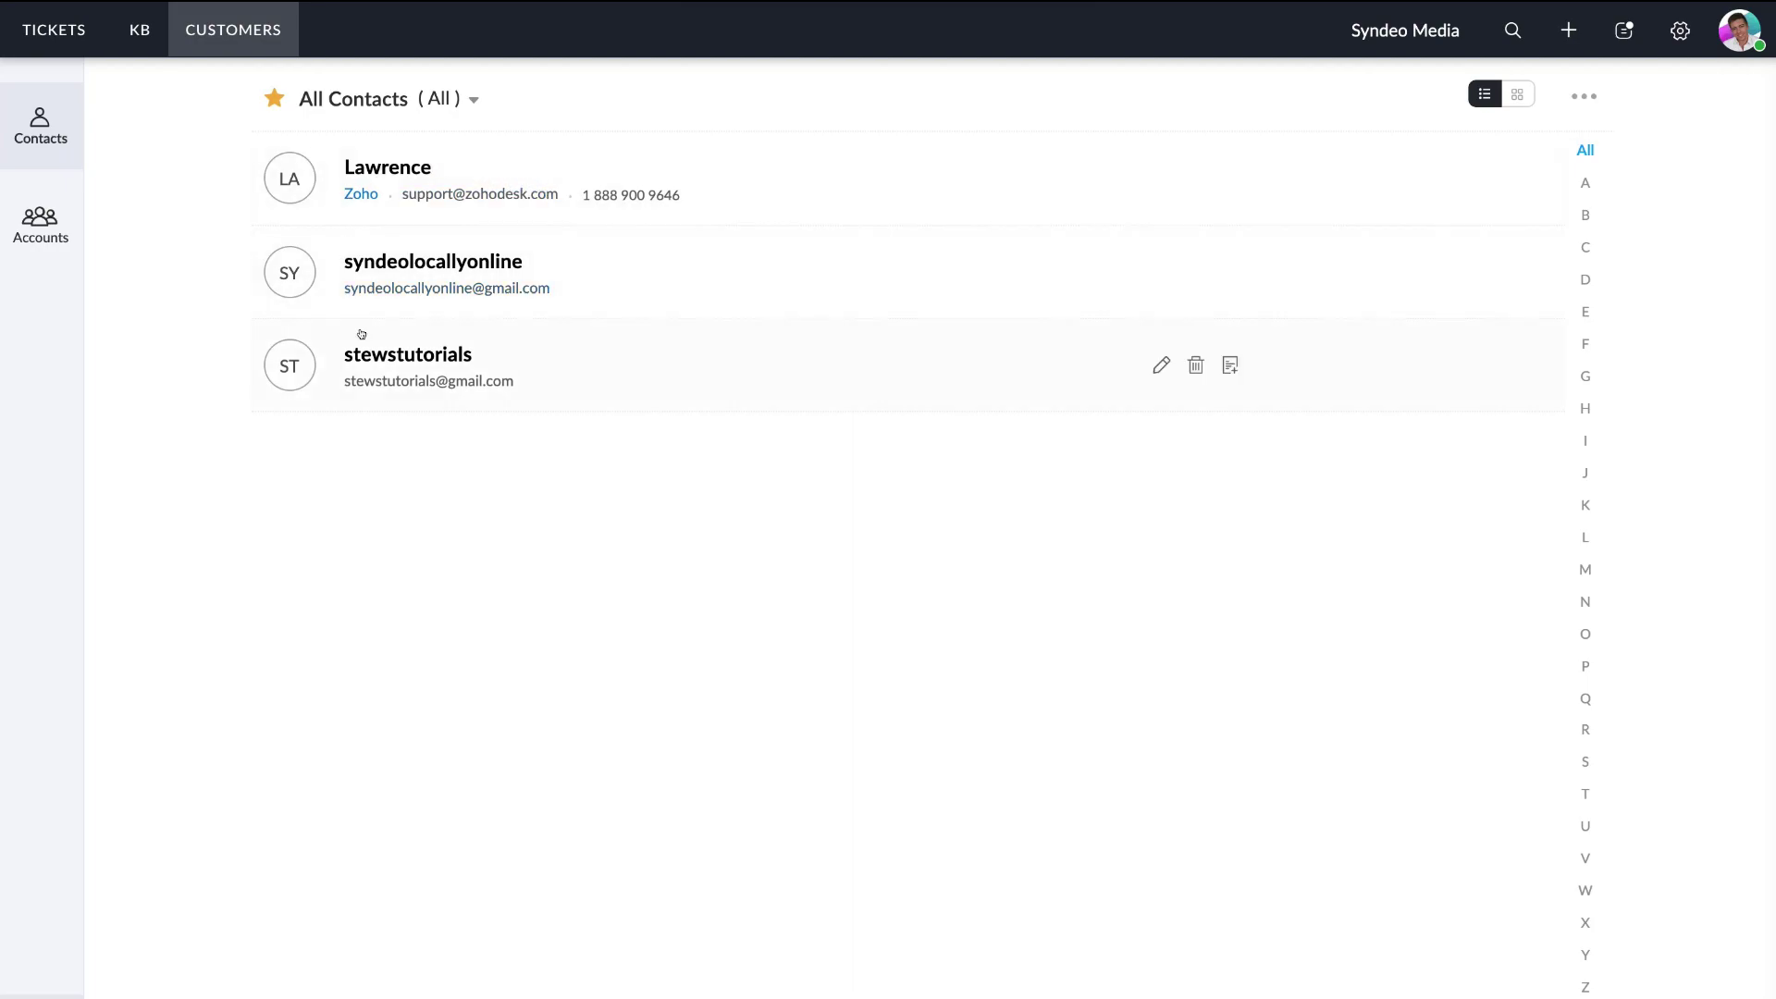
click(20, 218)
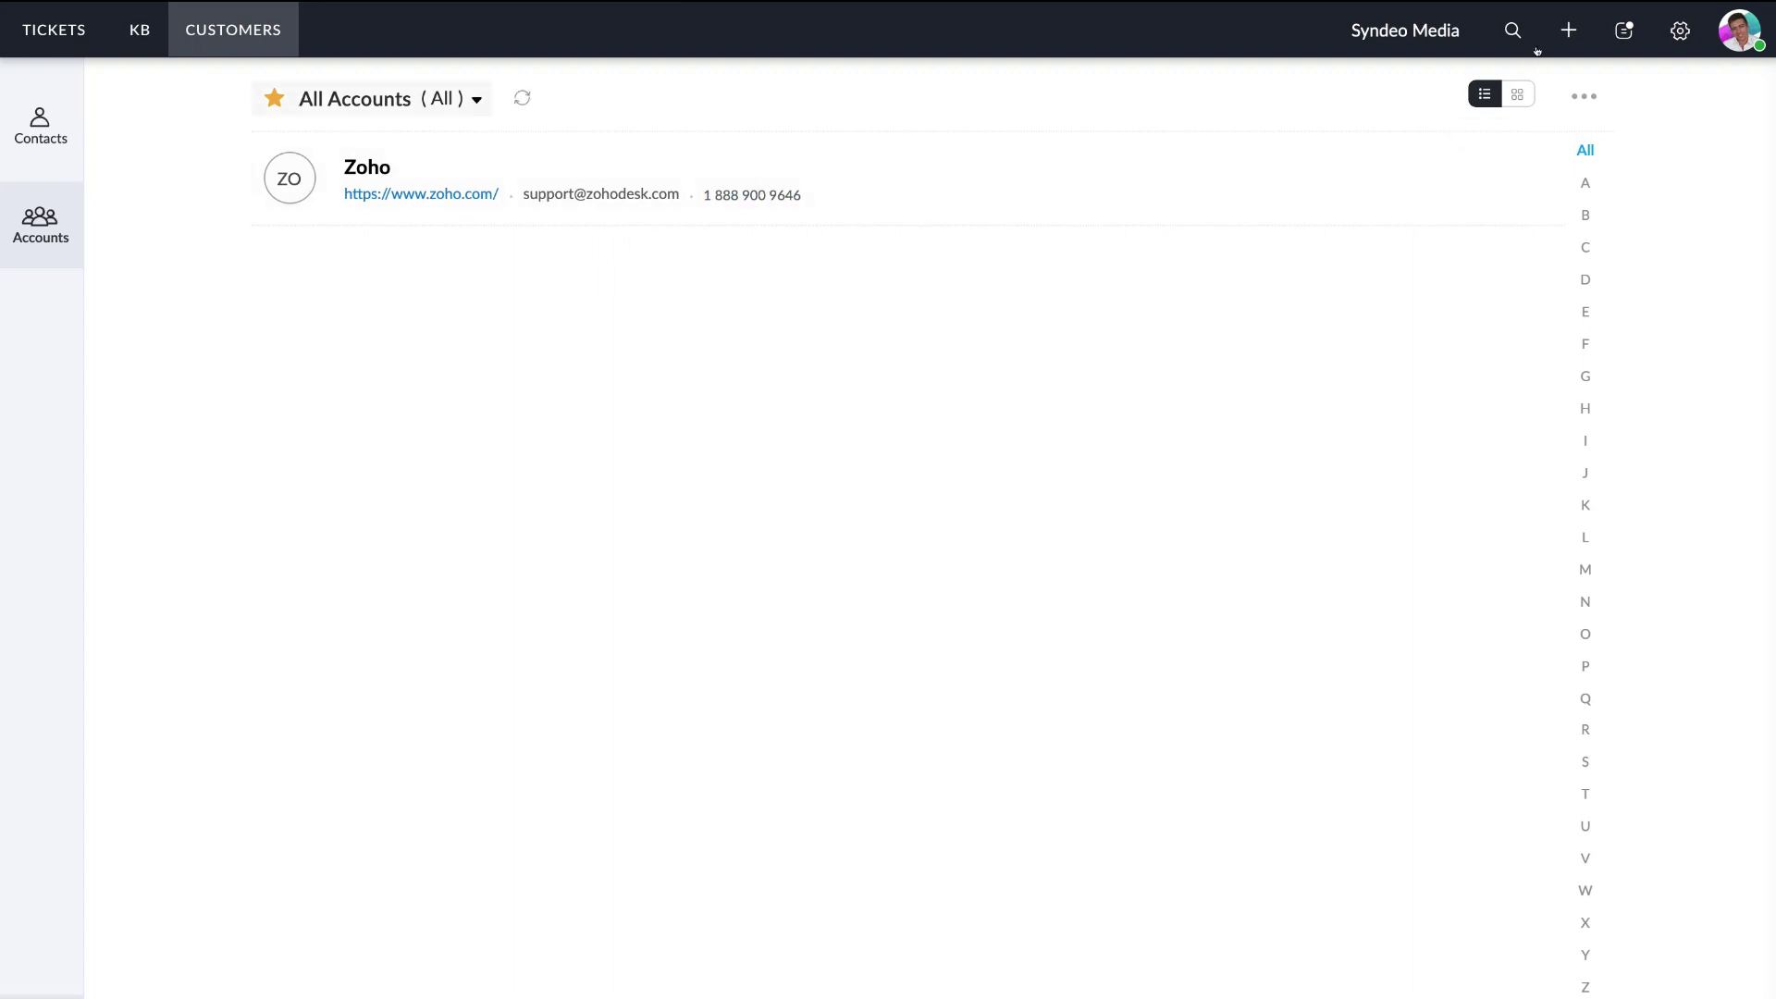
click(1566, 28)
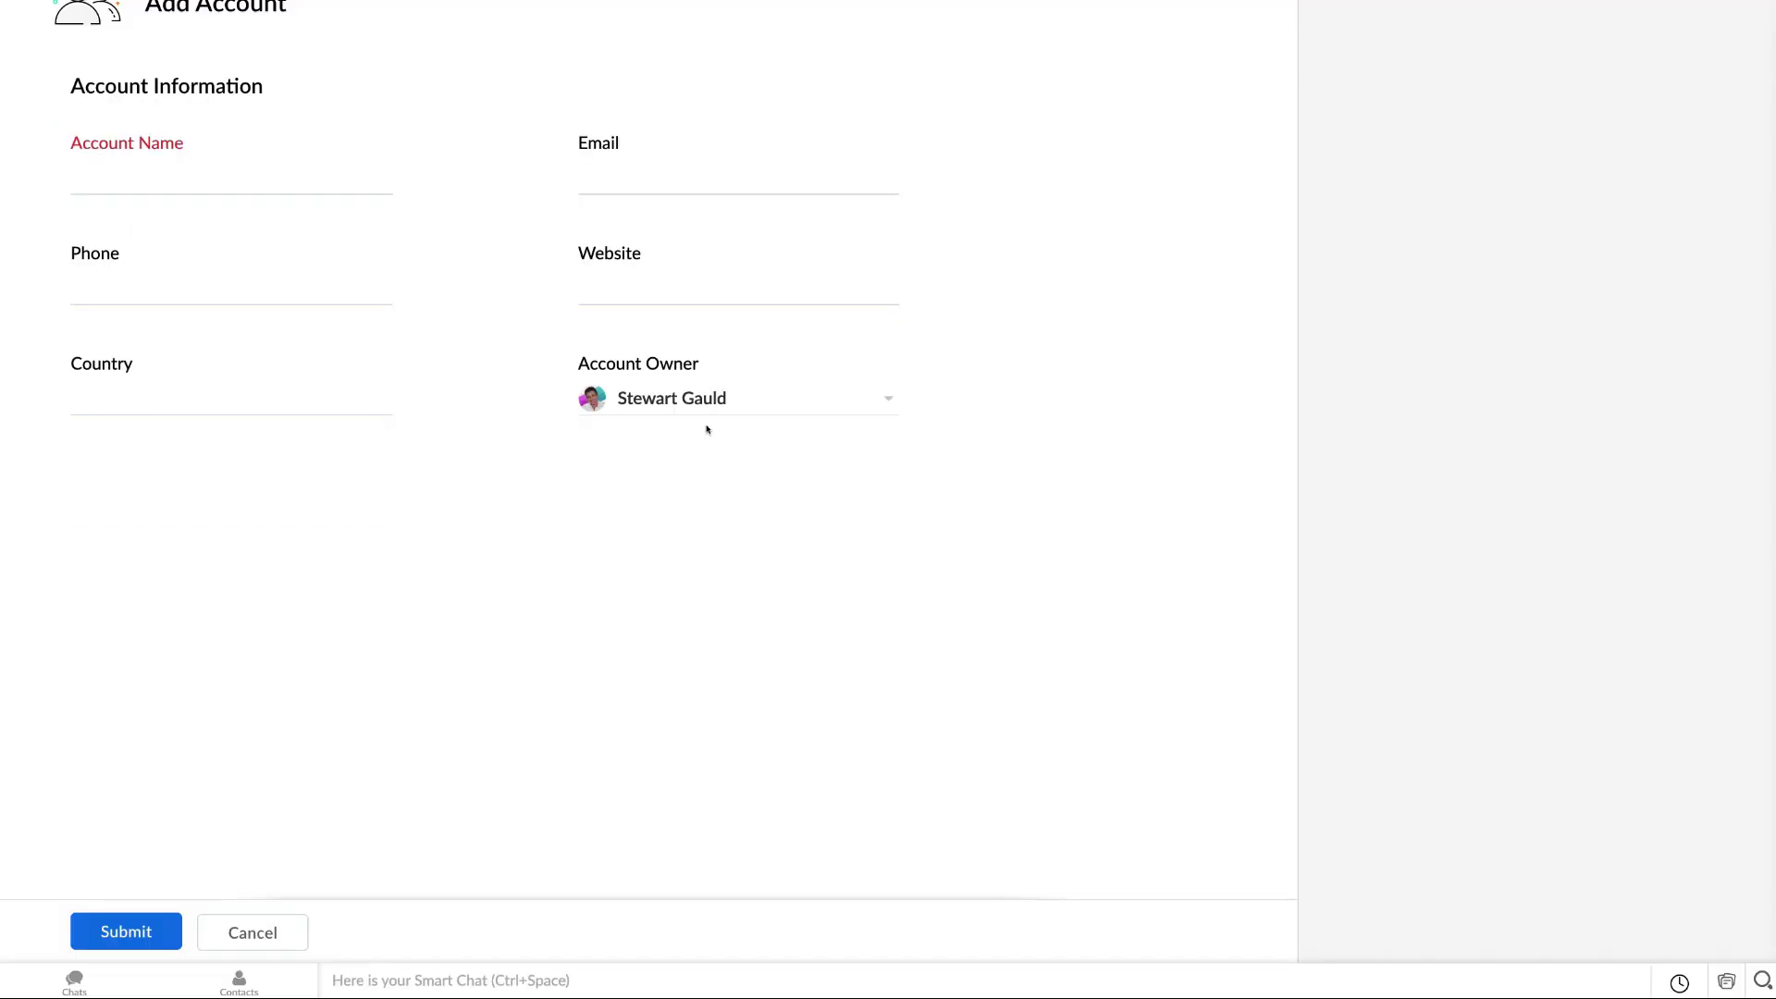
click(253, 933)
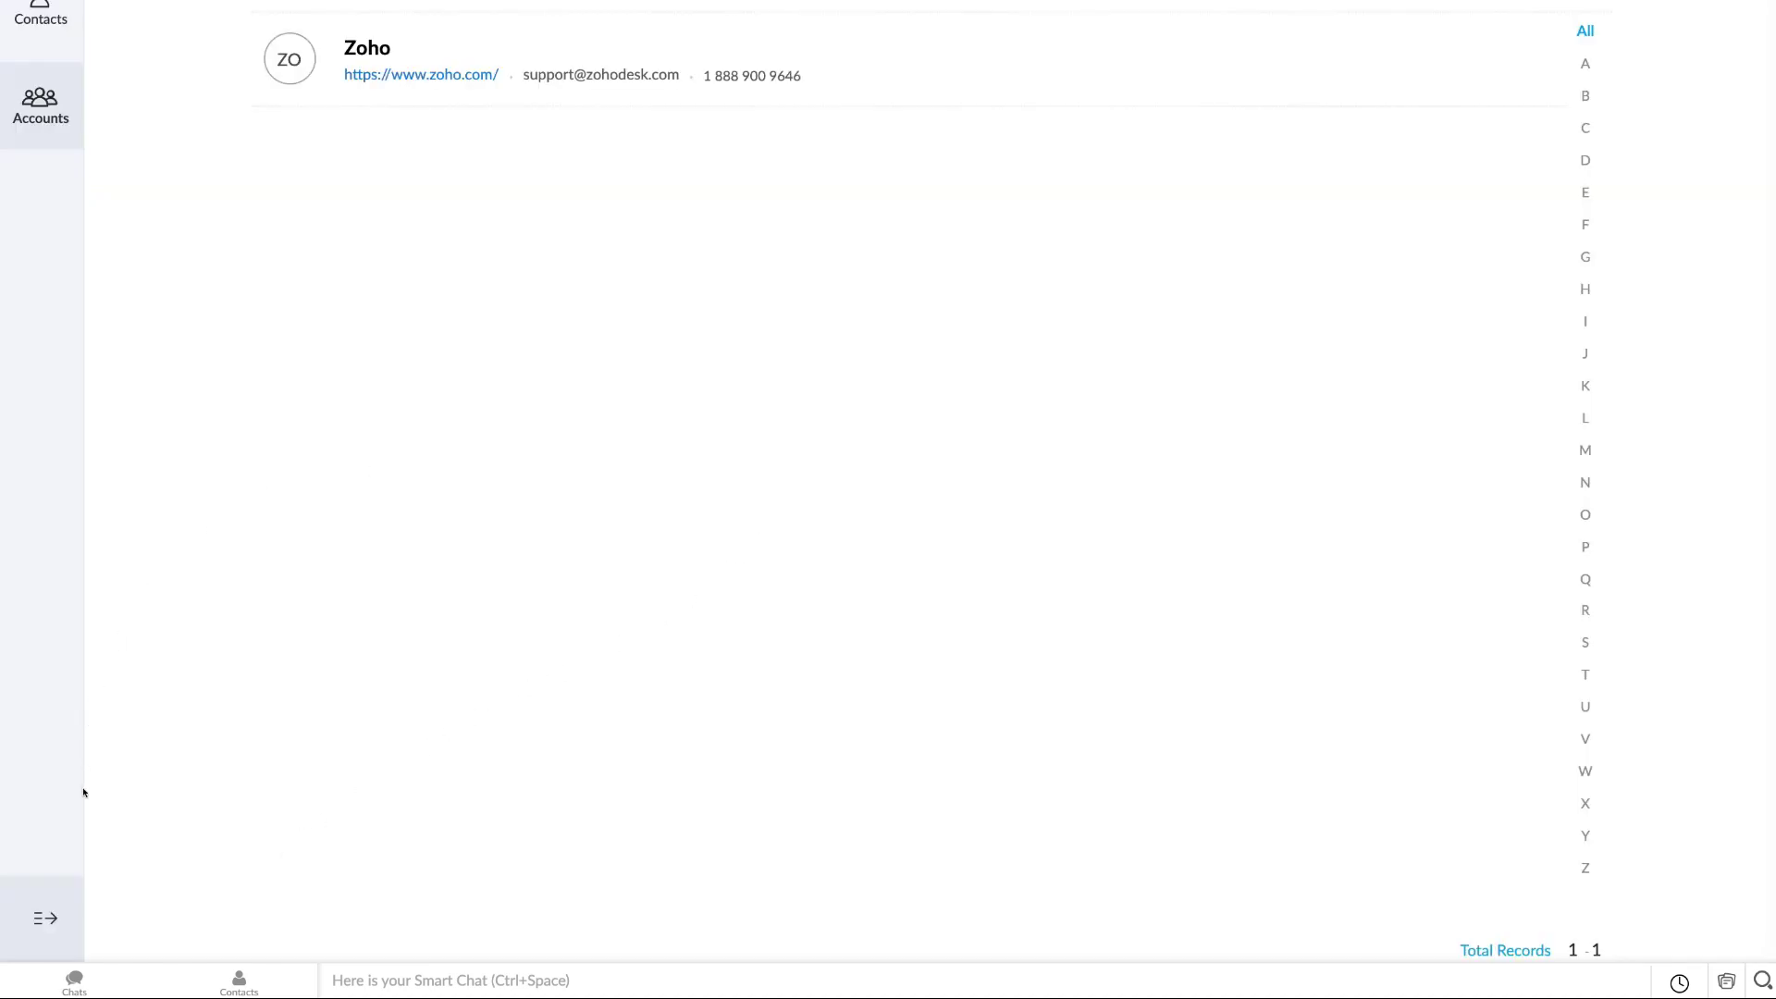
- Check the chat bar's conversations and contacts, and view the signed-in agent's profile and help options
click(76, 978)
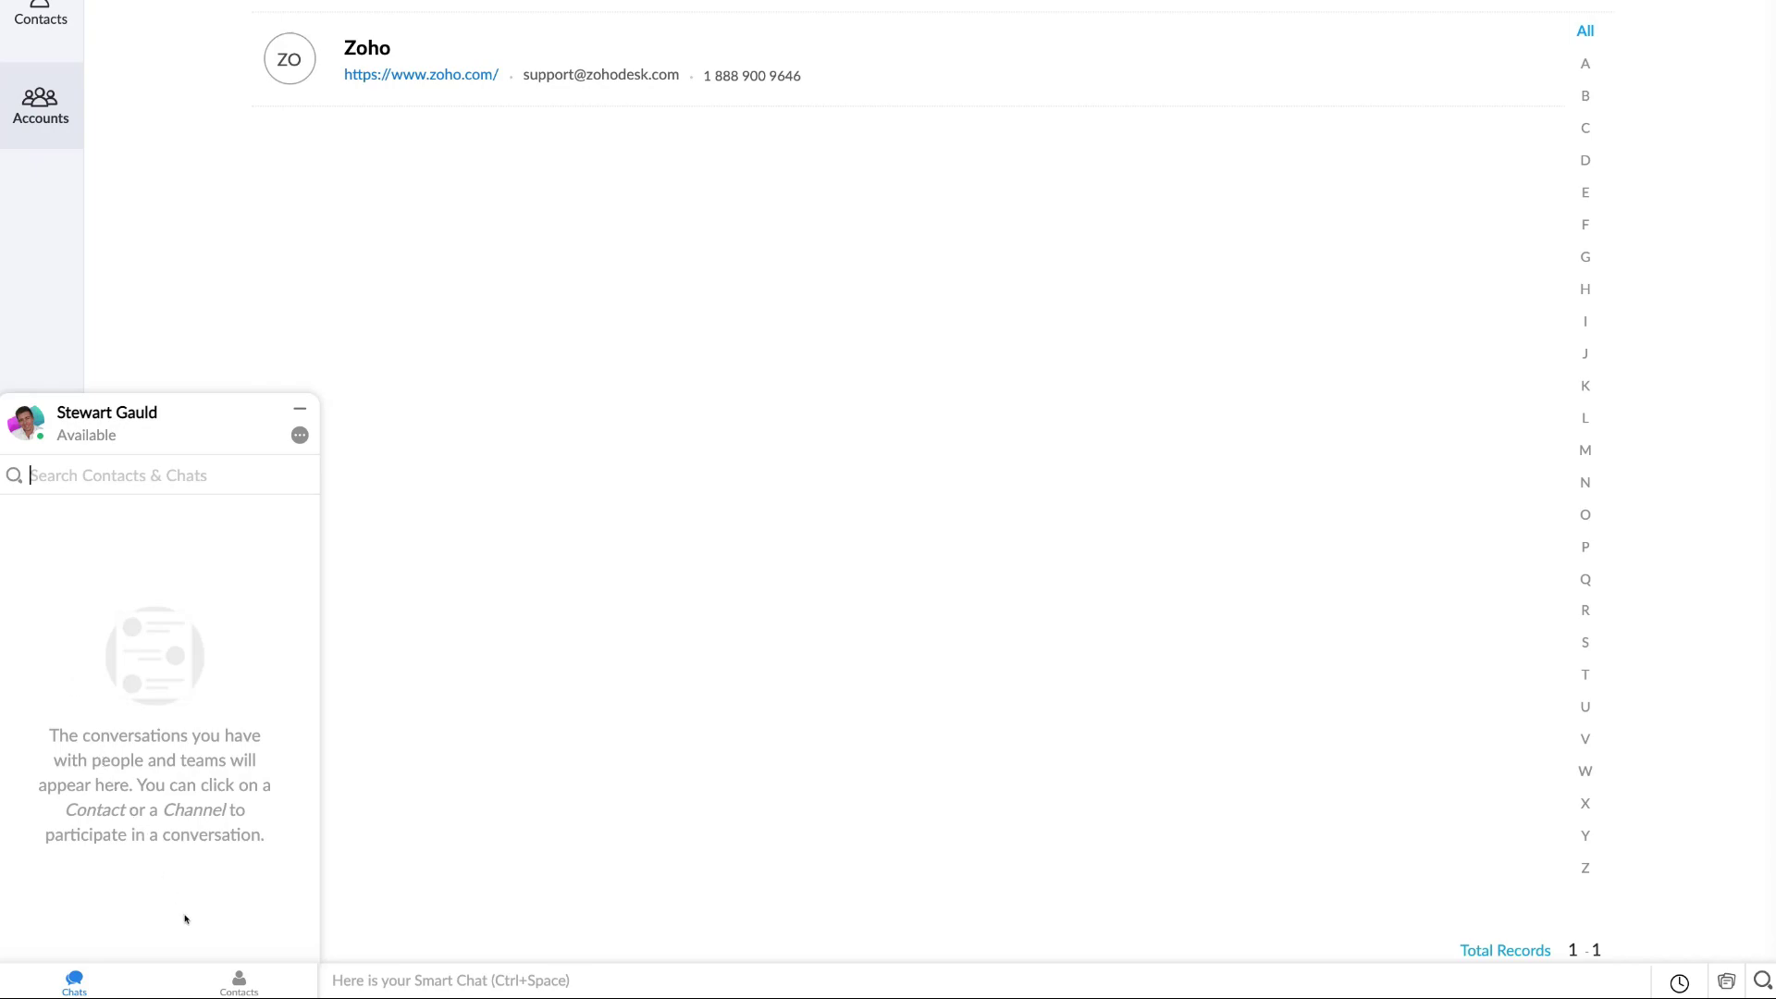
click(216, 967)
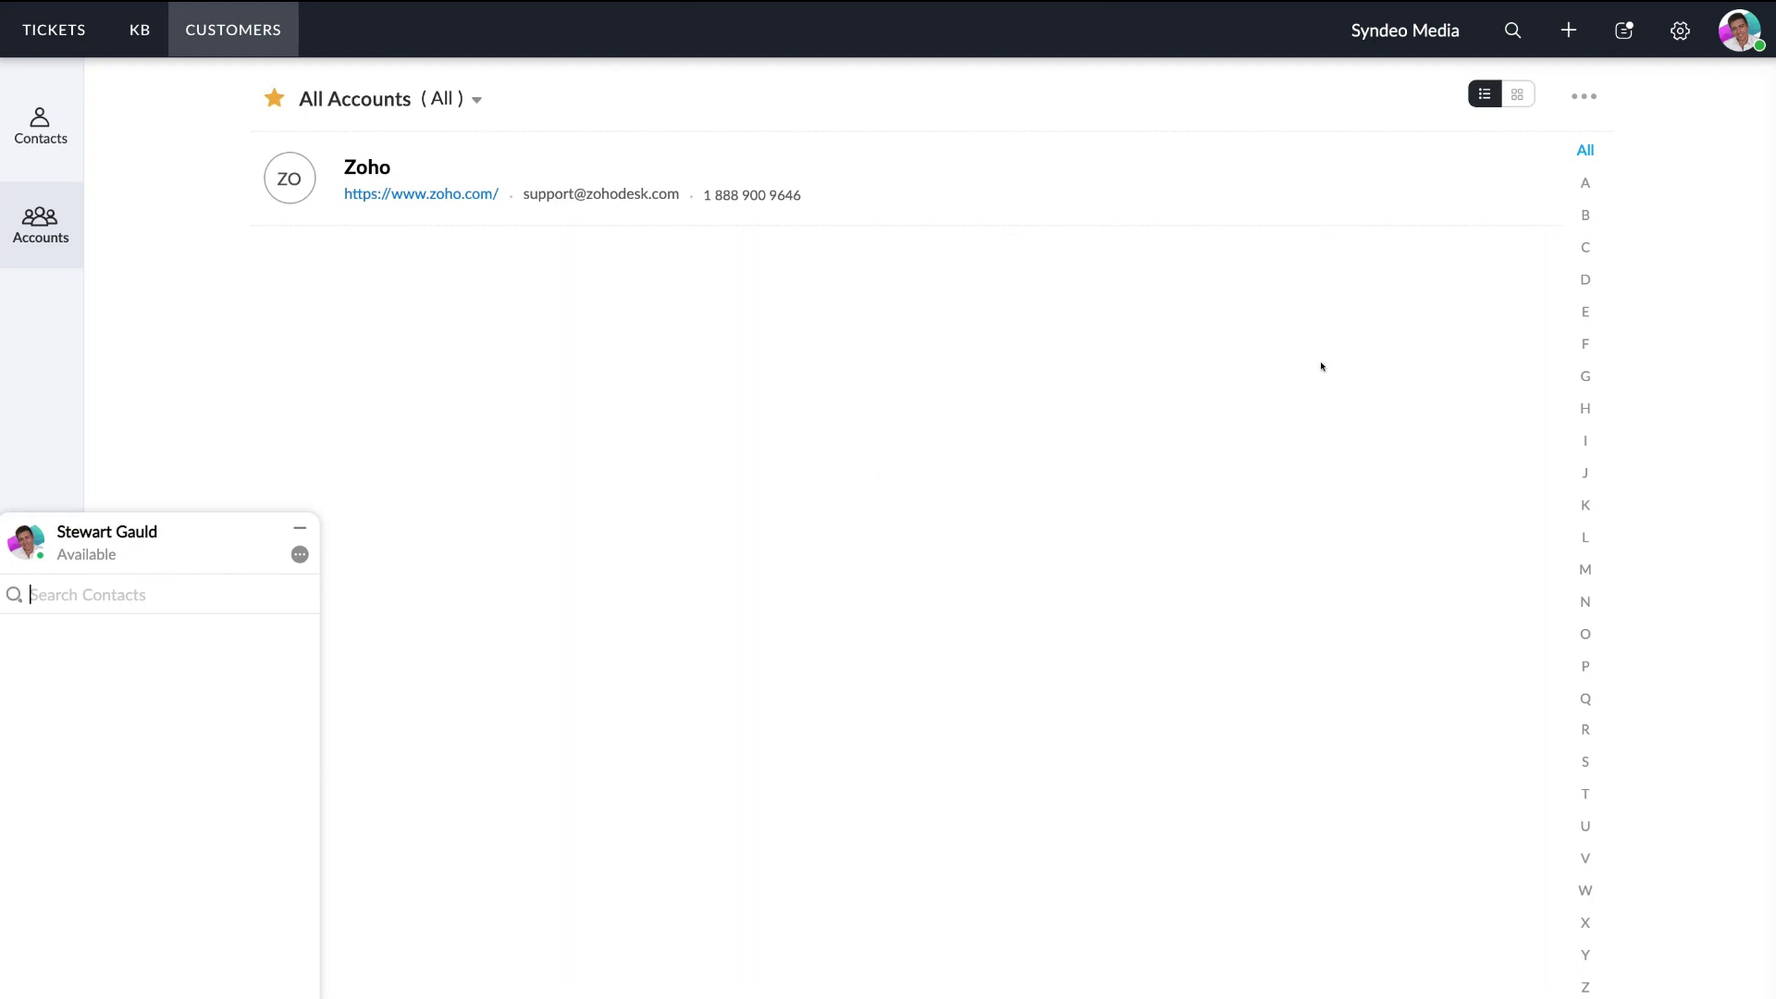
click(1726, 19)
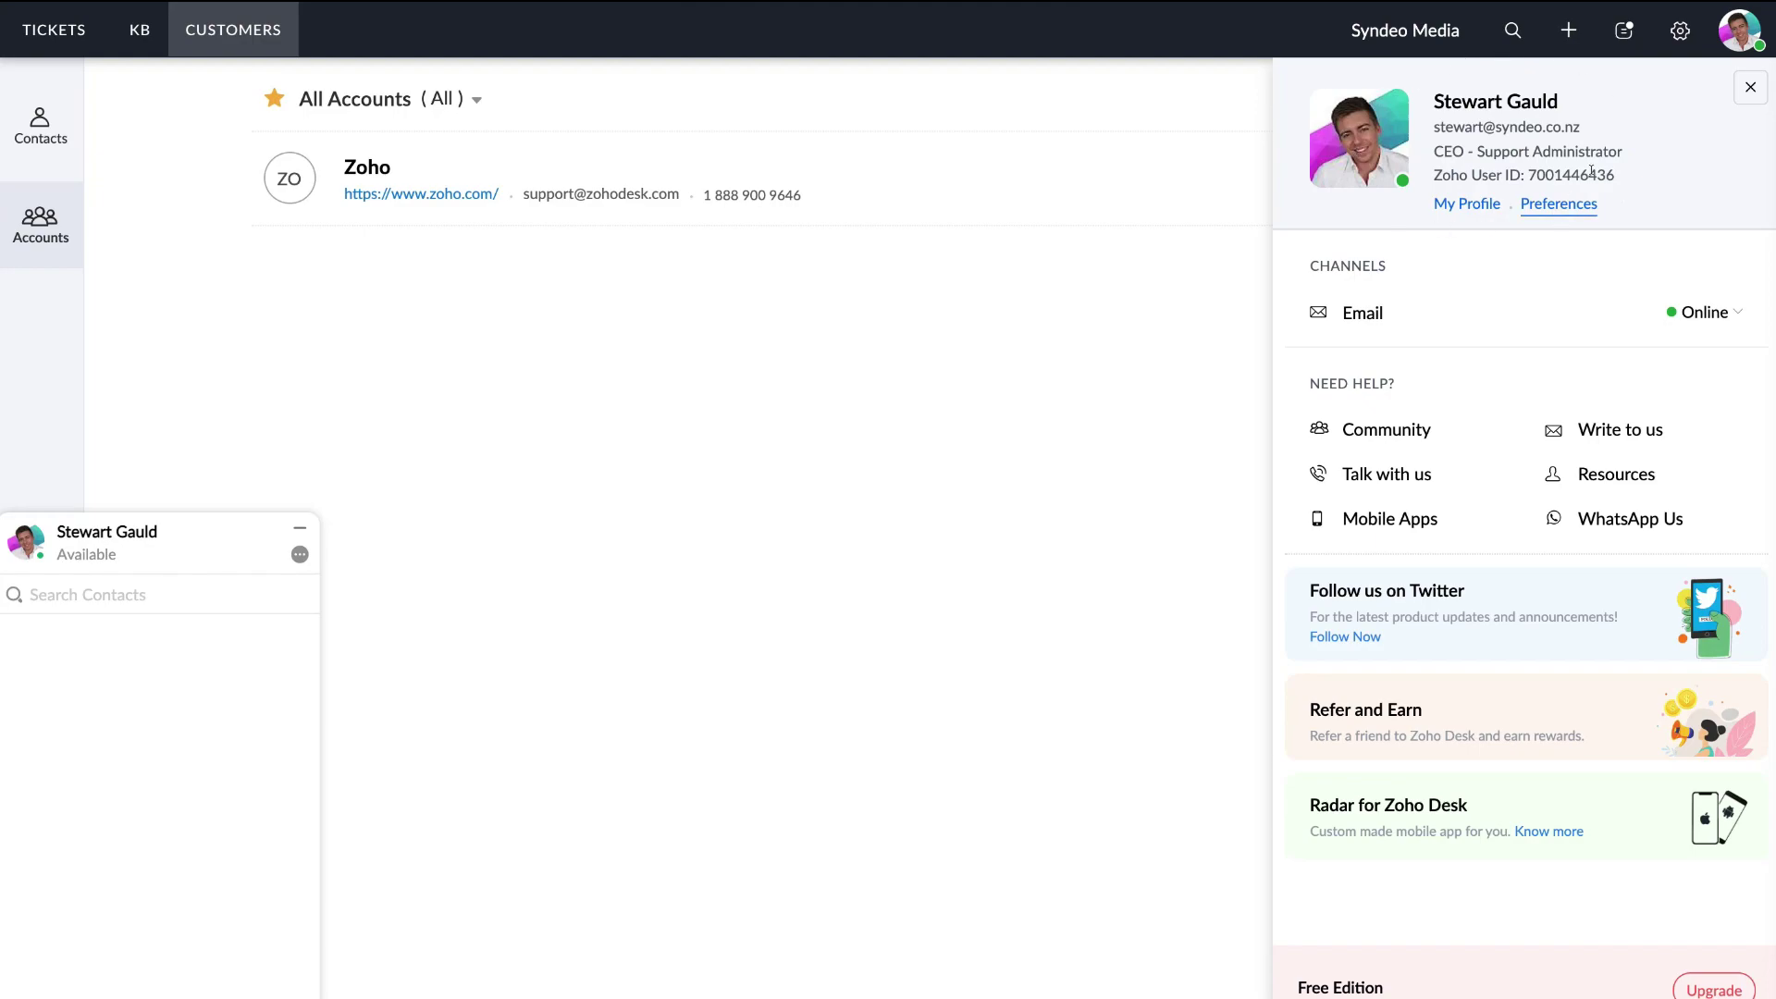
- Open the active agent's record from the Agents setup and examine the performance overview
click(1671, 22)
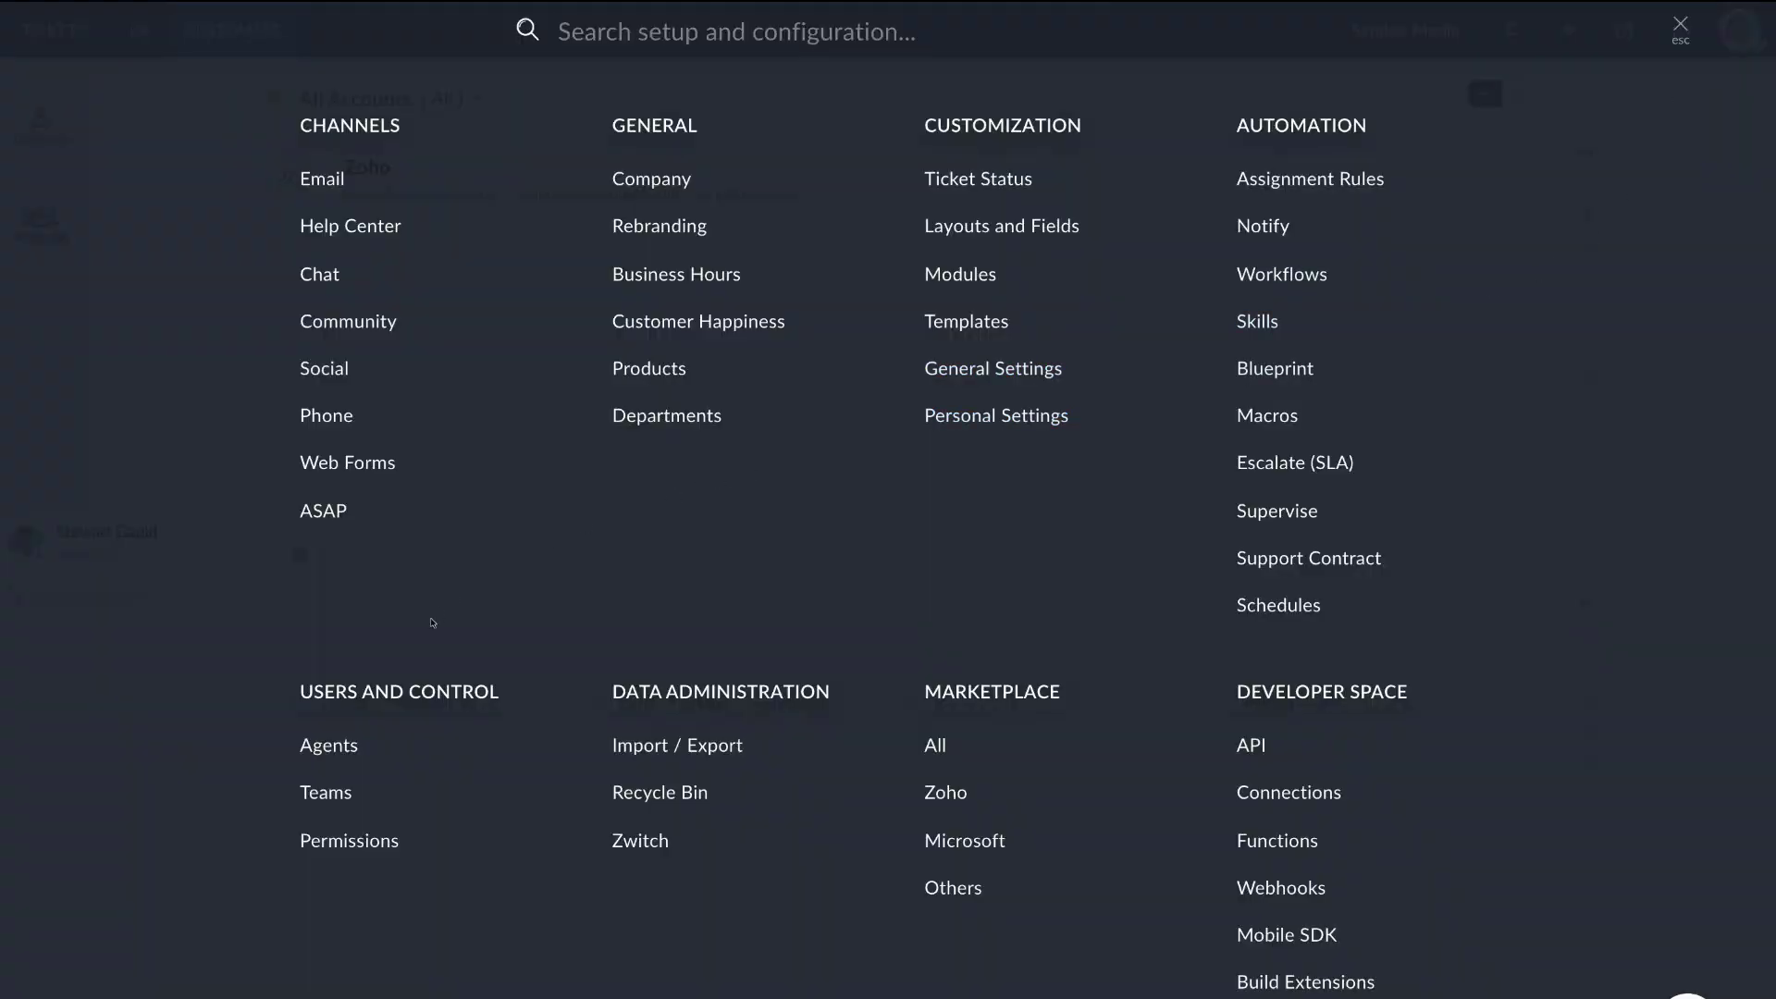
click(306, 746)
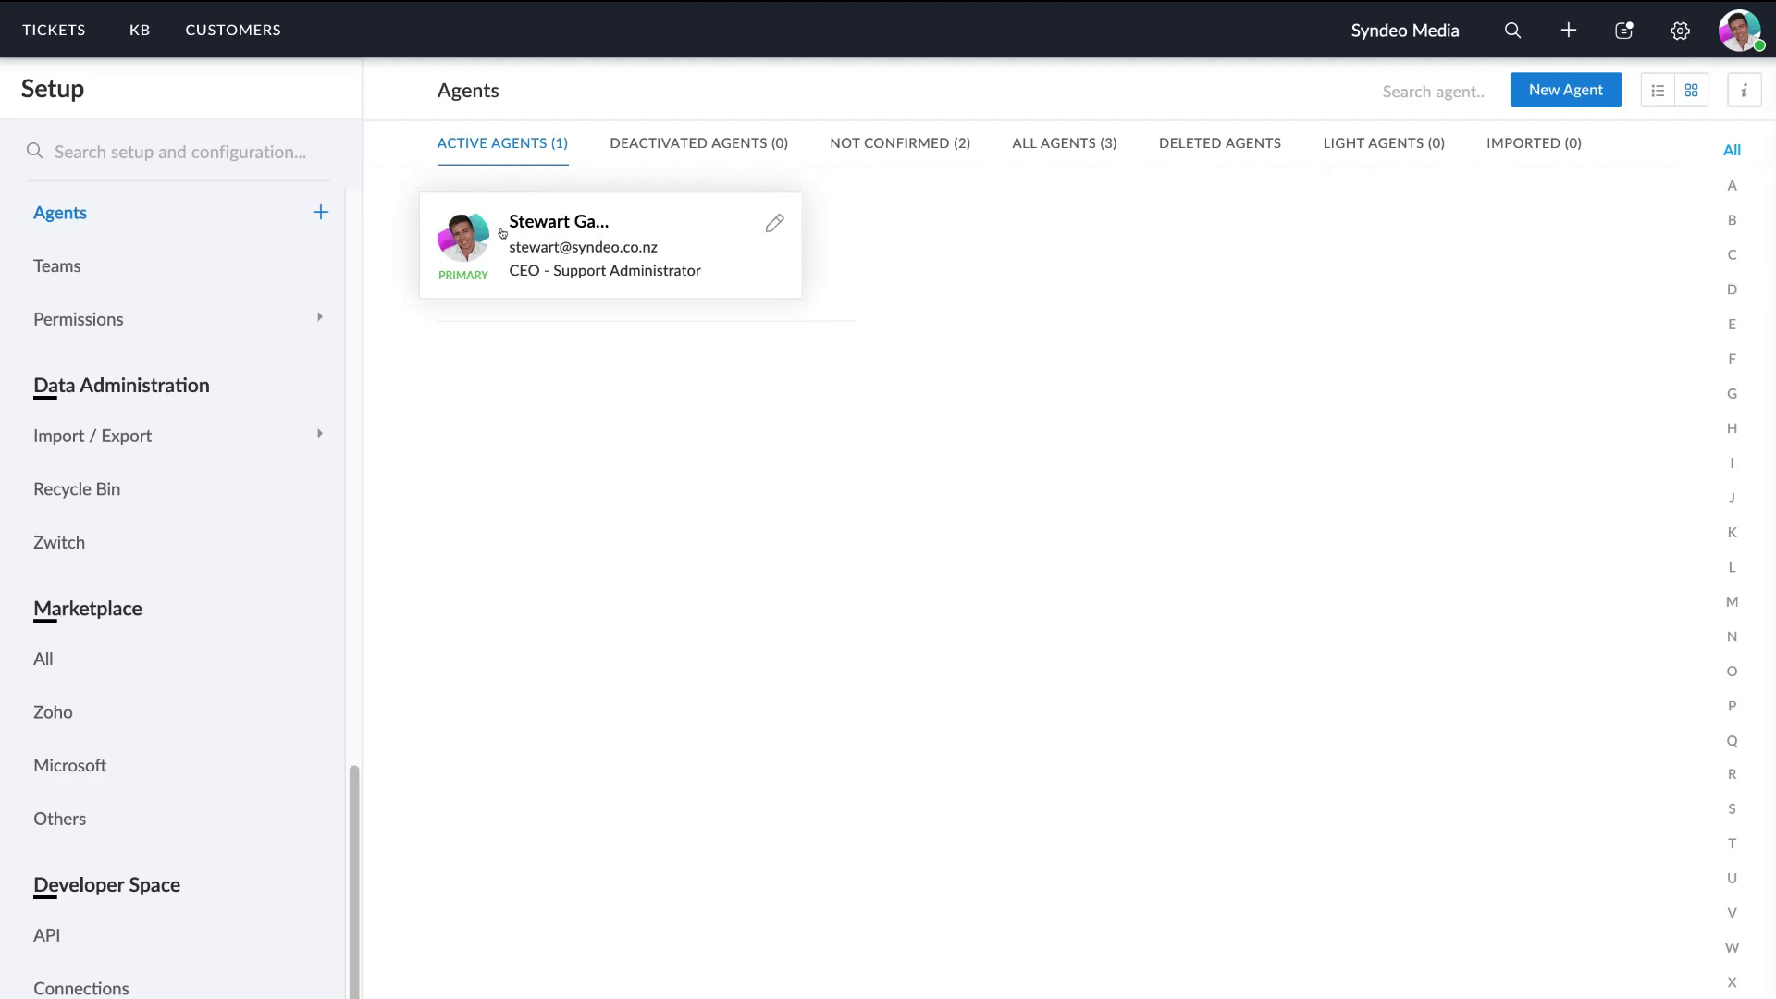
click(567, 231)
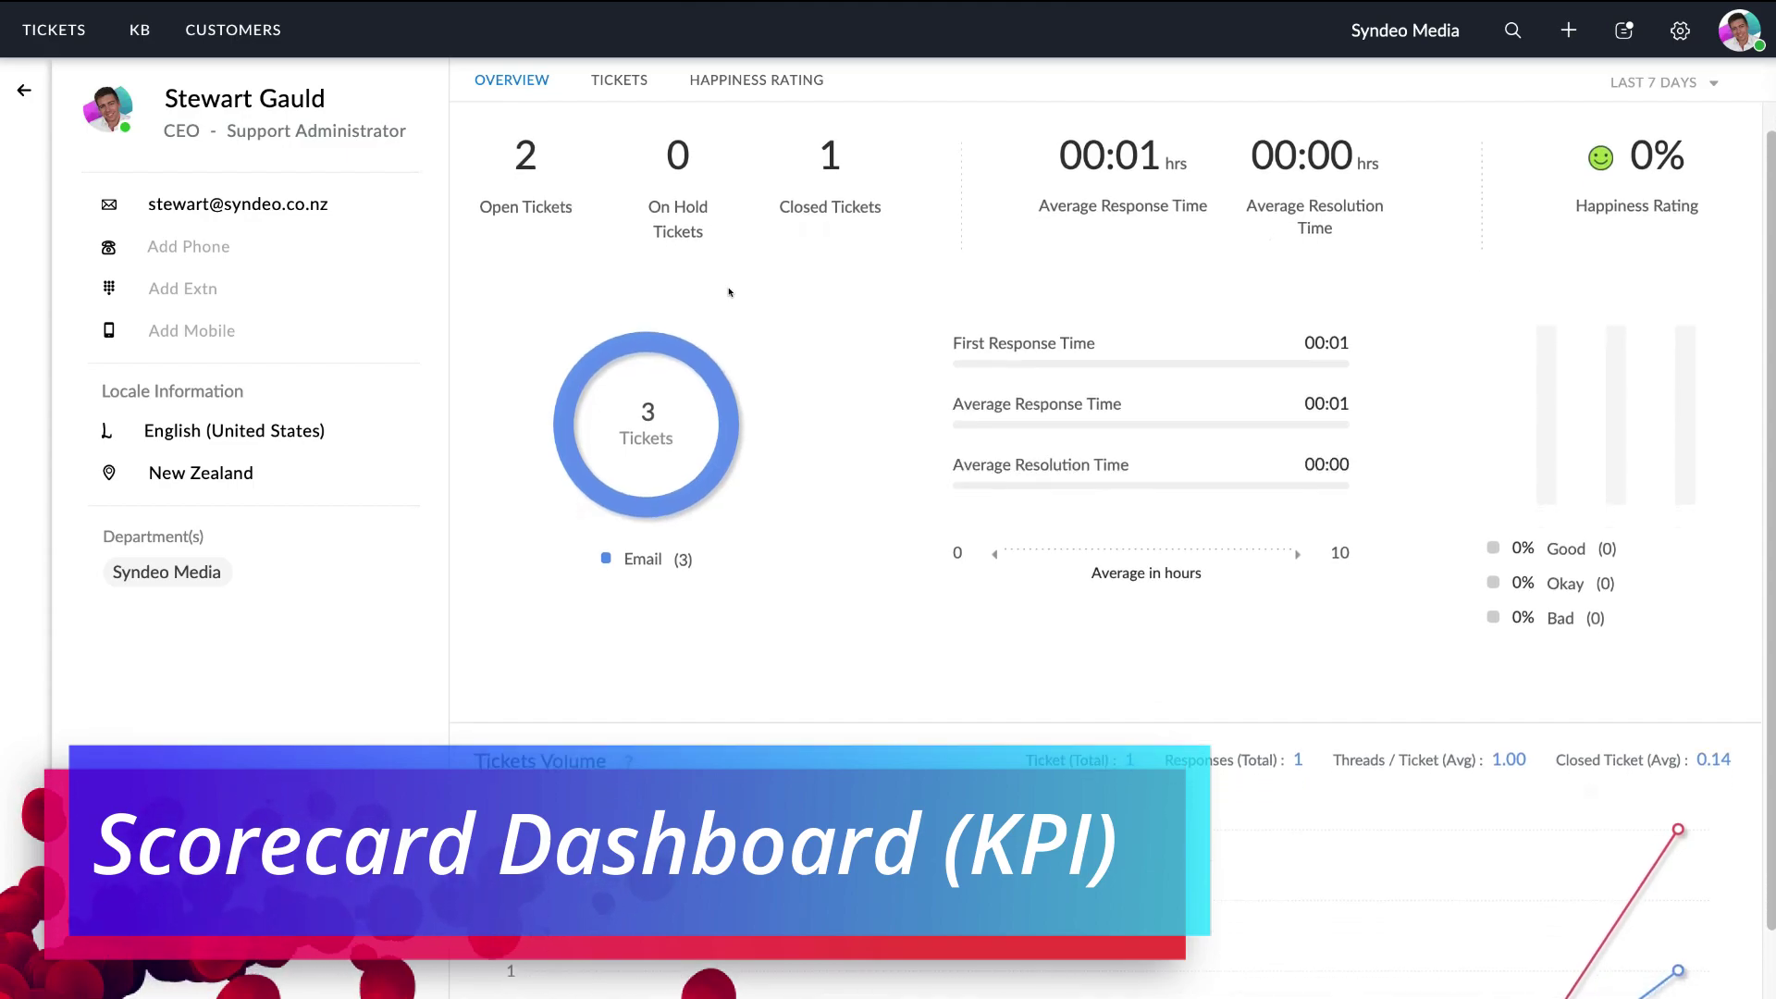
scroll(729, 292, down, 3)
scroll(730, 293, up, 3)
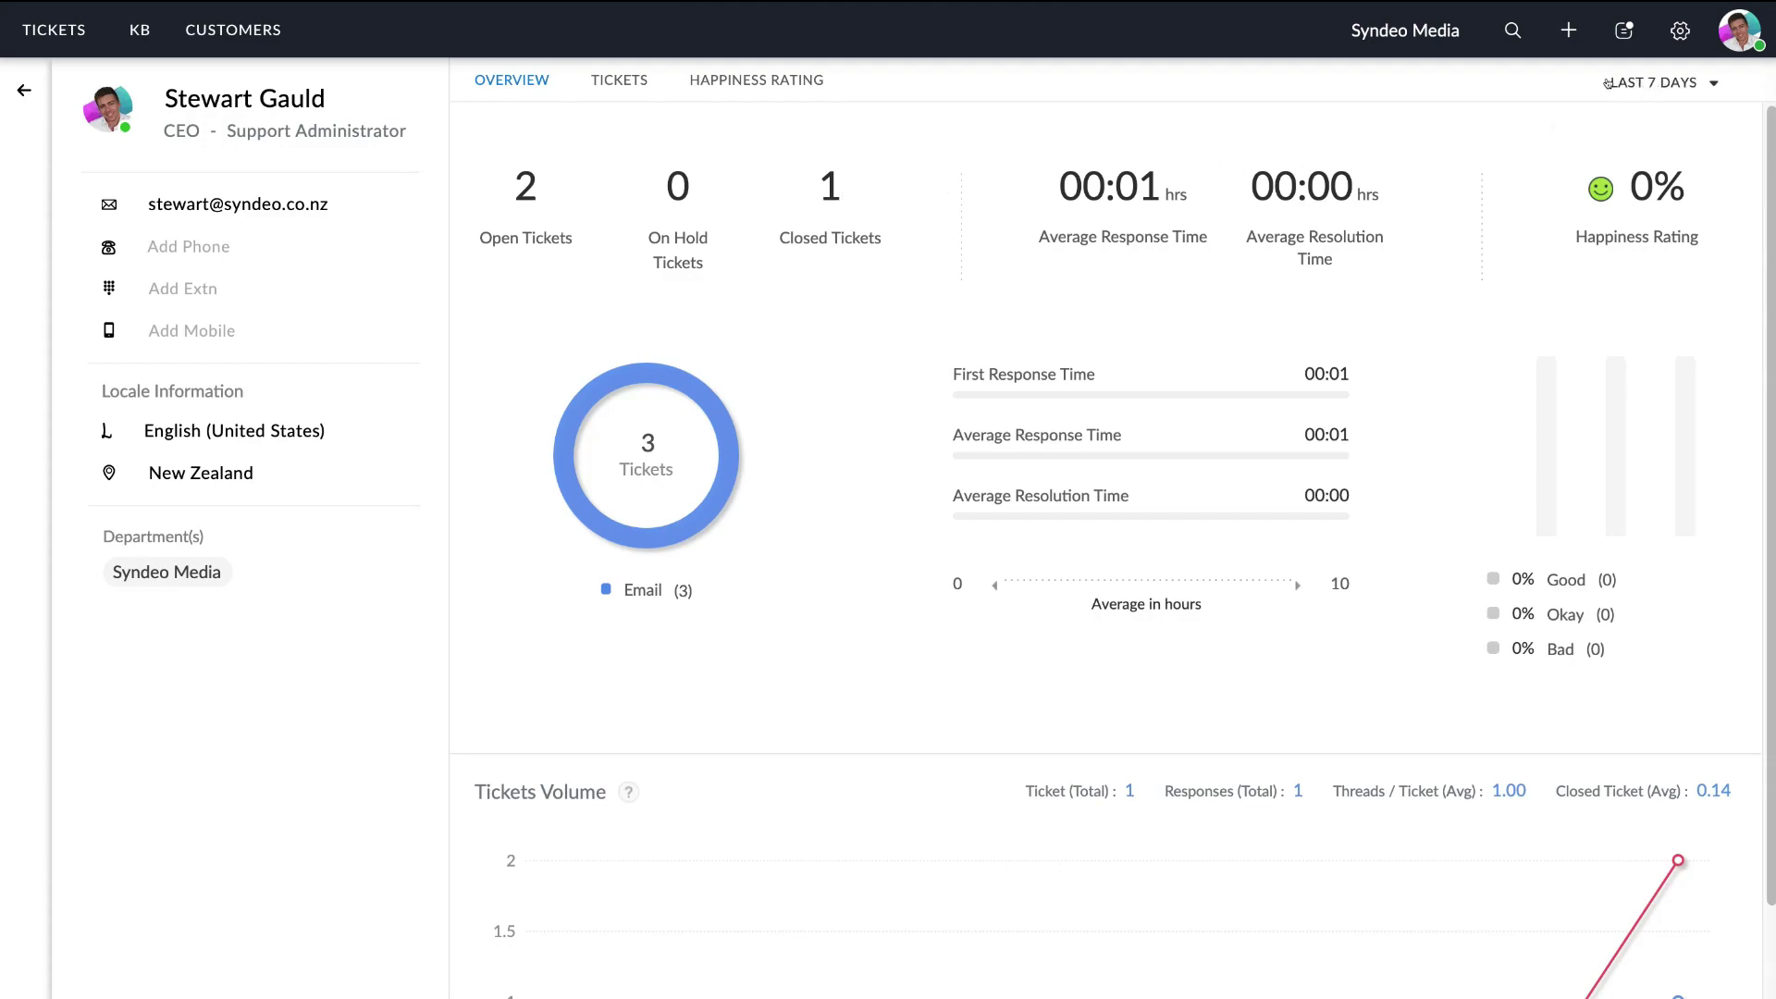
- Choose Last 7 days as the agent overview's reporting period and examine the Tickets Volume chart
click(1679, 82)
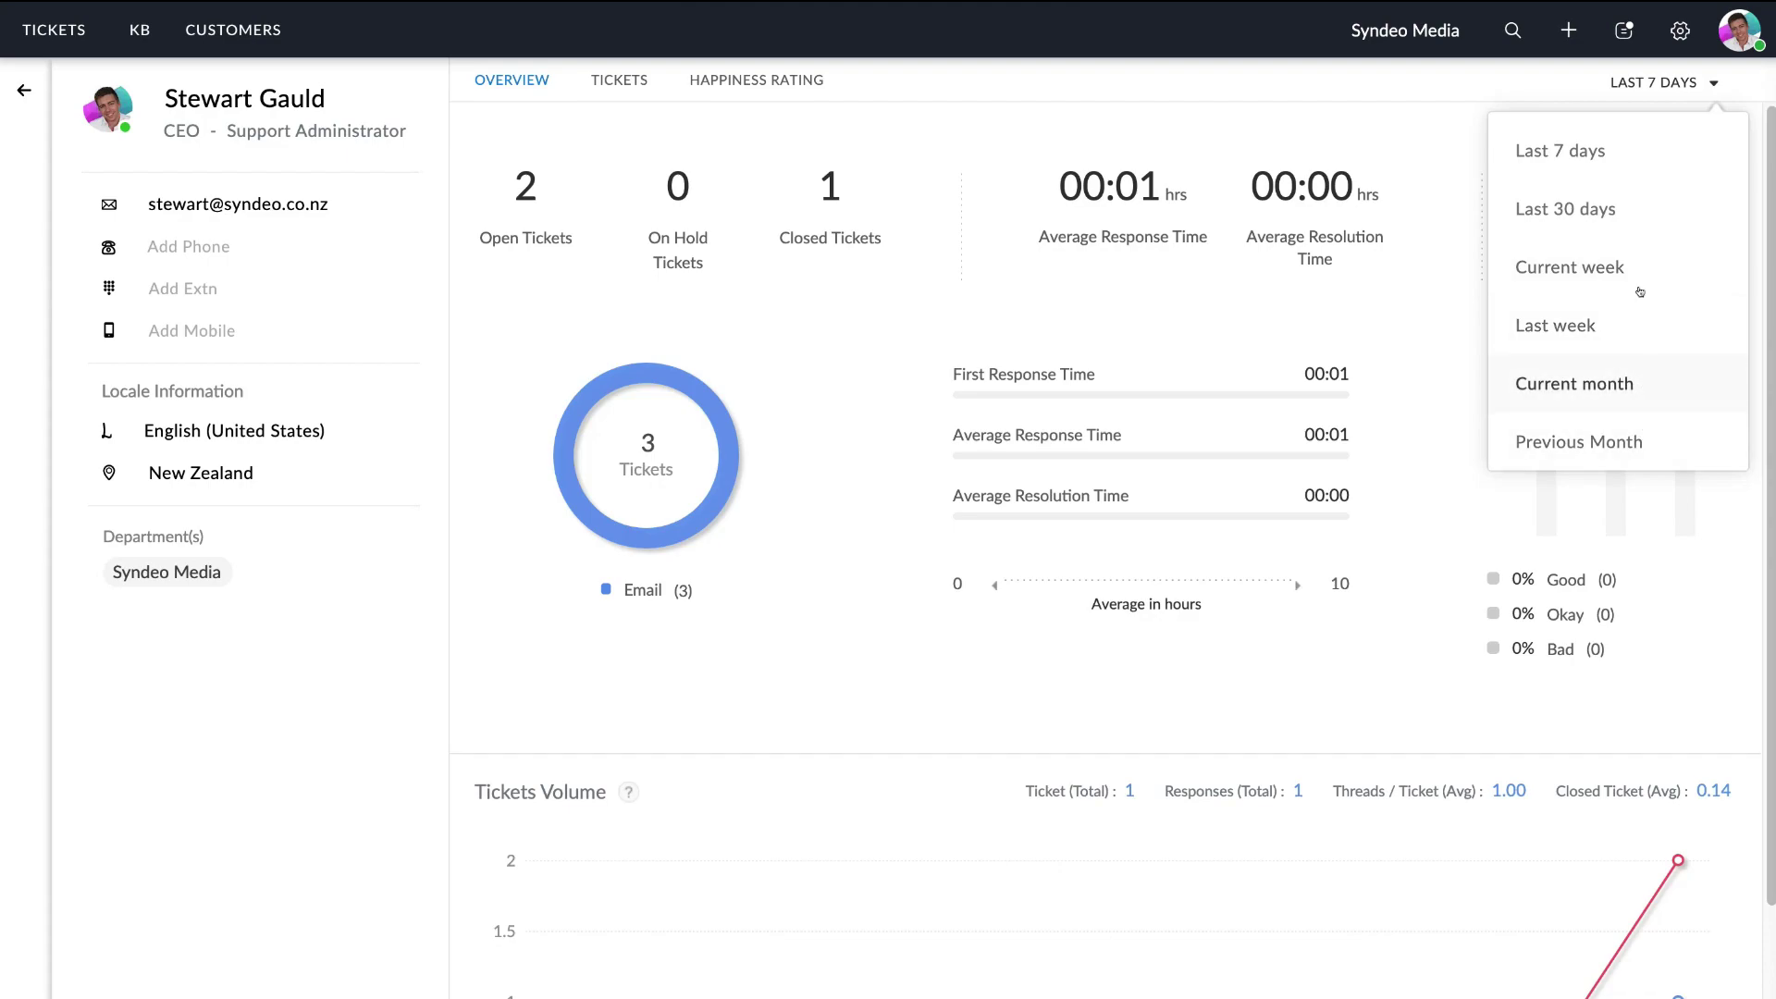
click(1620, 143)
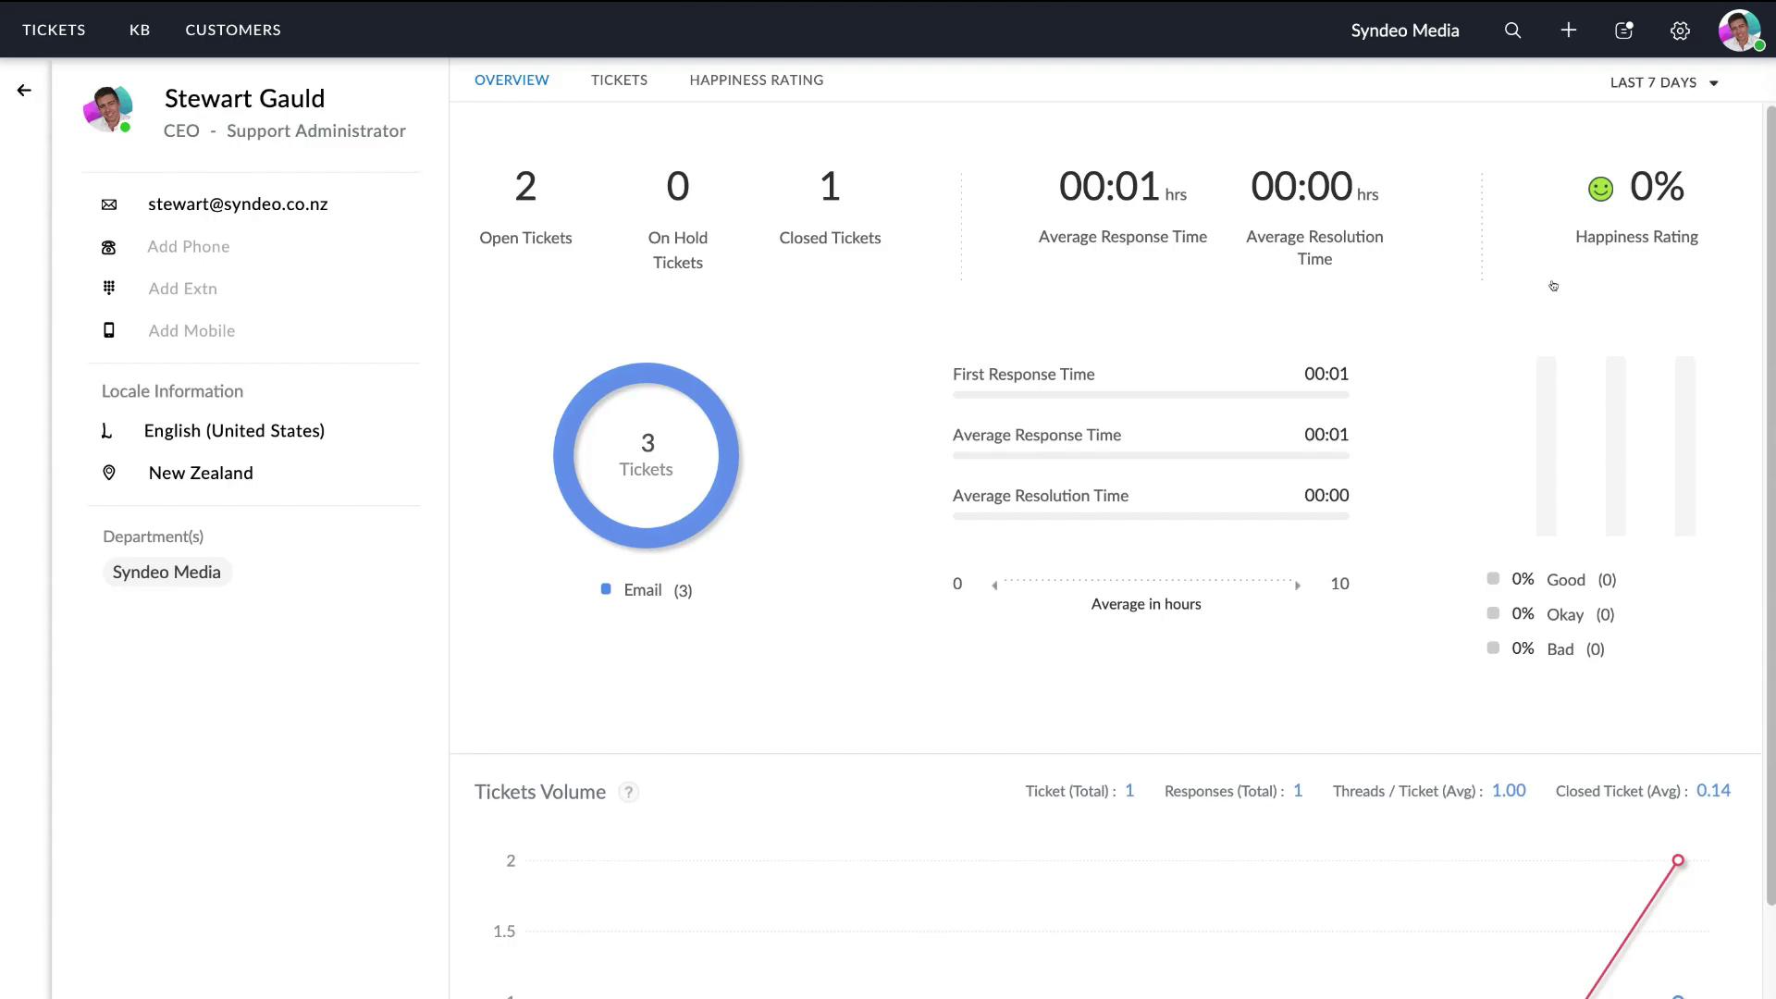
scroll(1460, 326, down, 2)
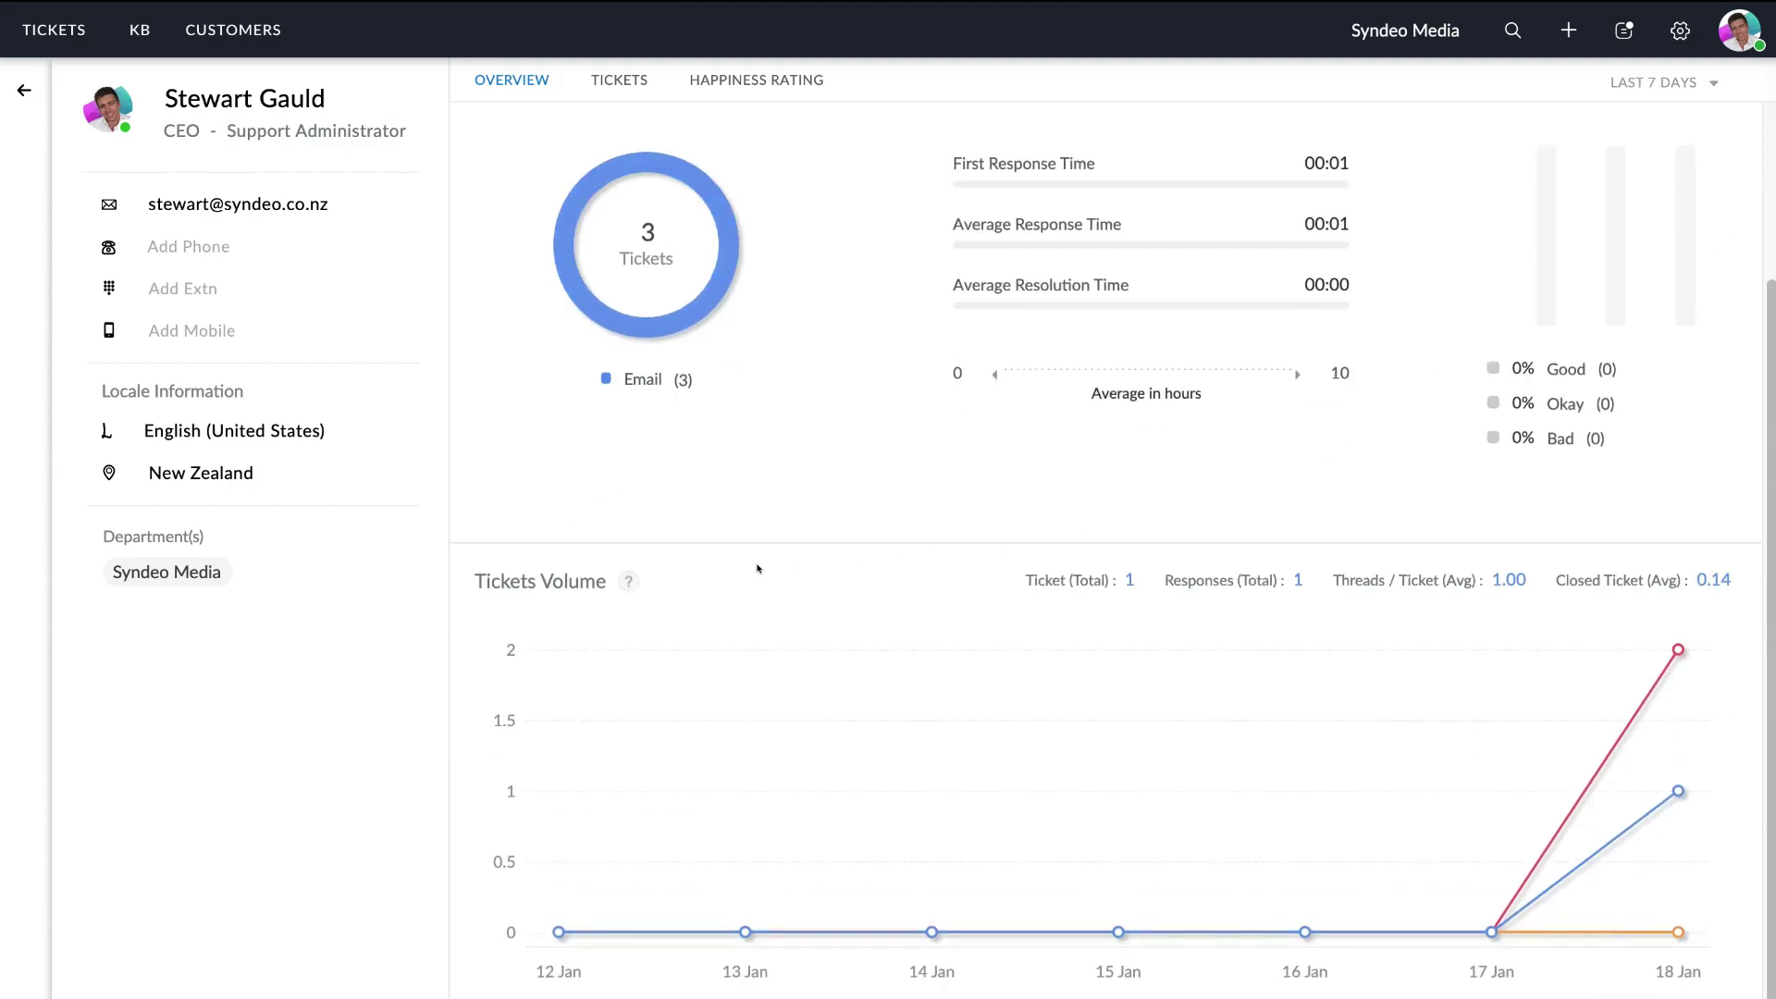